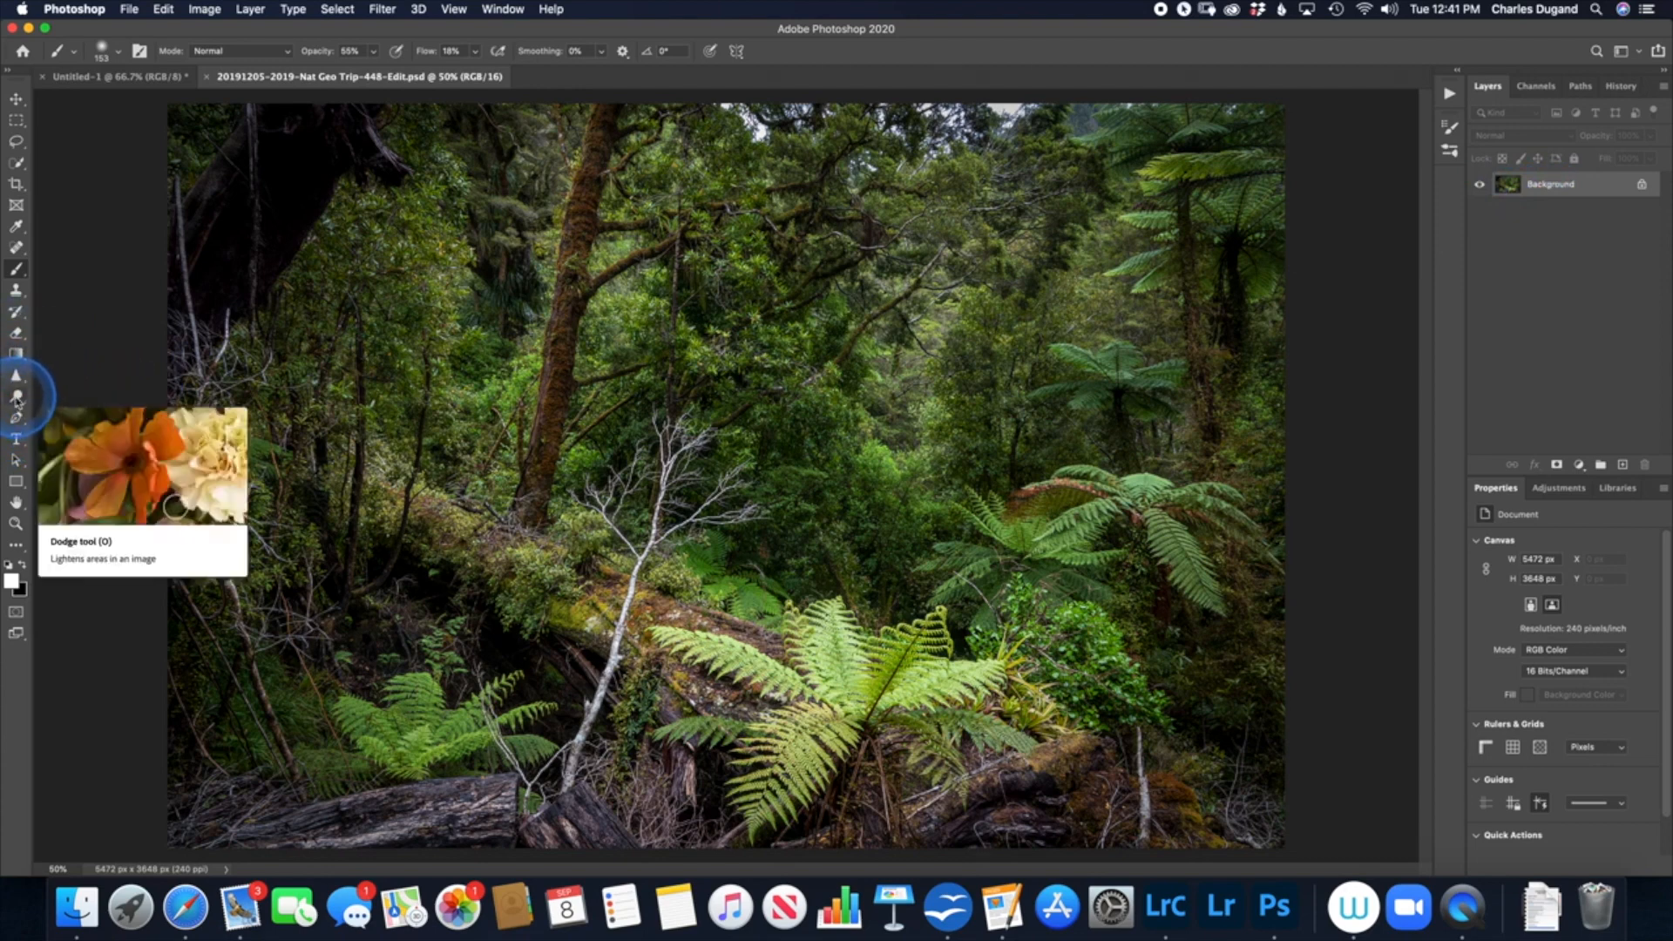
Step: Activate the Dodge tool and set it to the Shadows range with 59% exposure
click(17, 400)
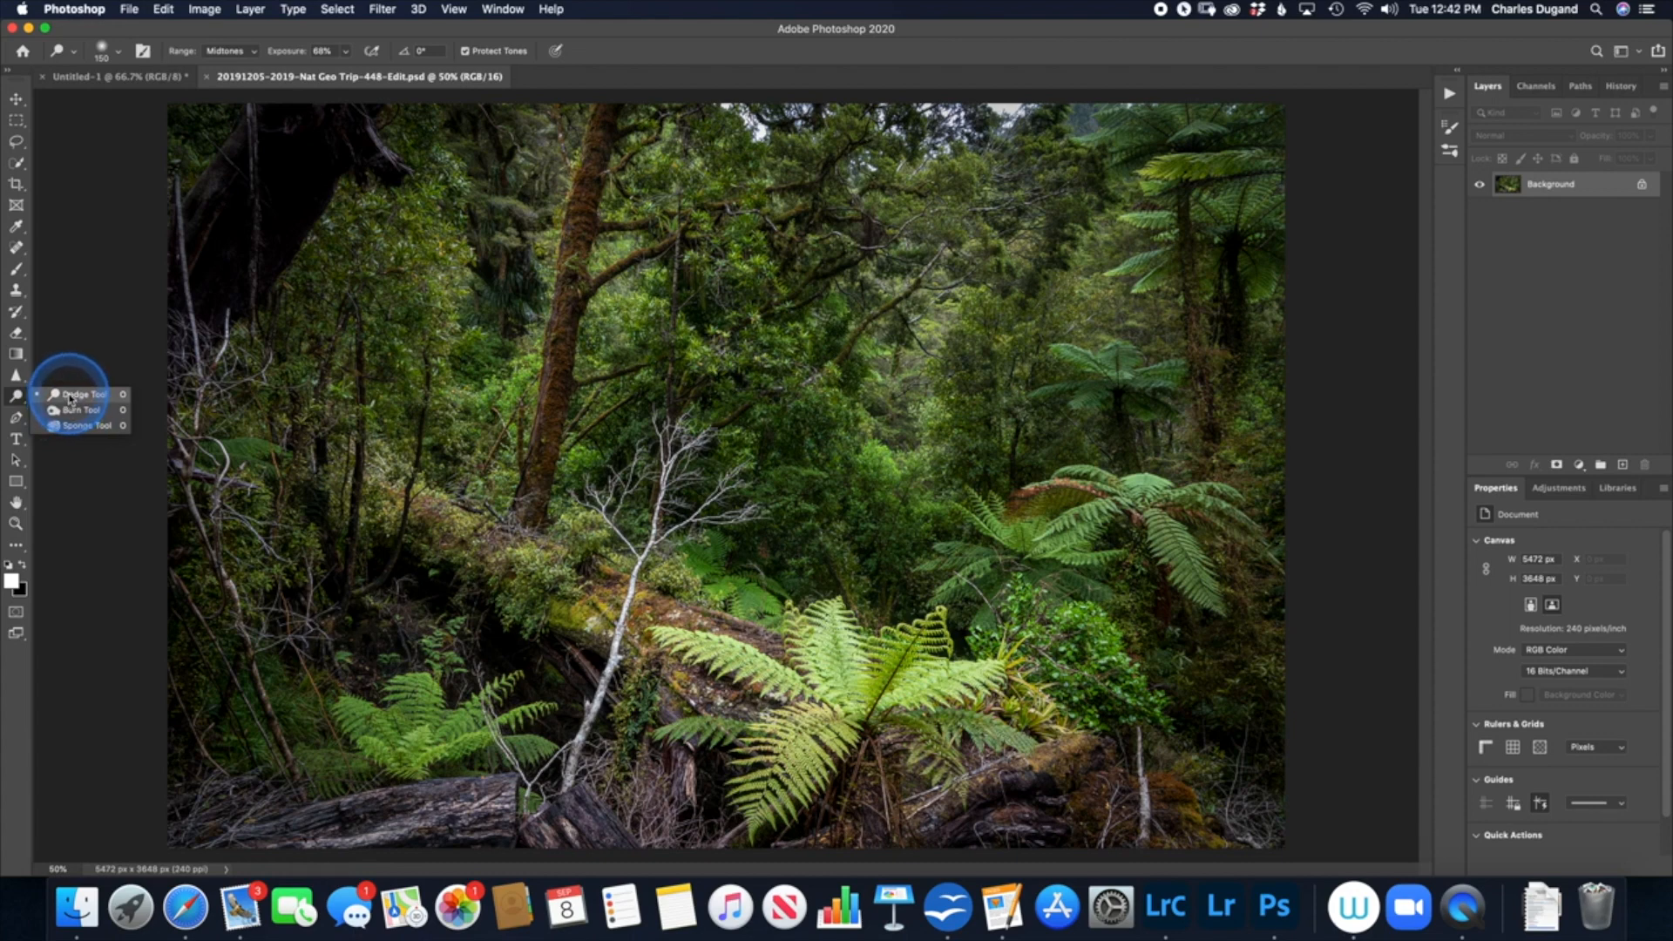
click(76, 397)
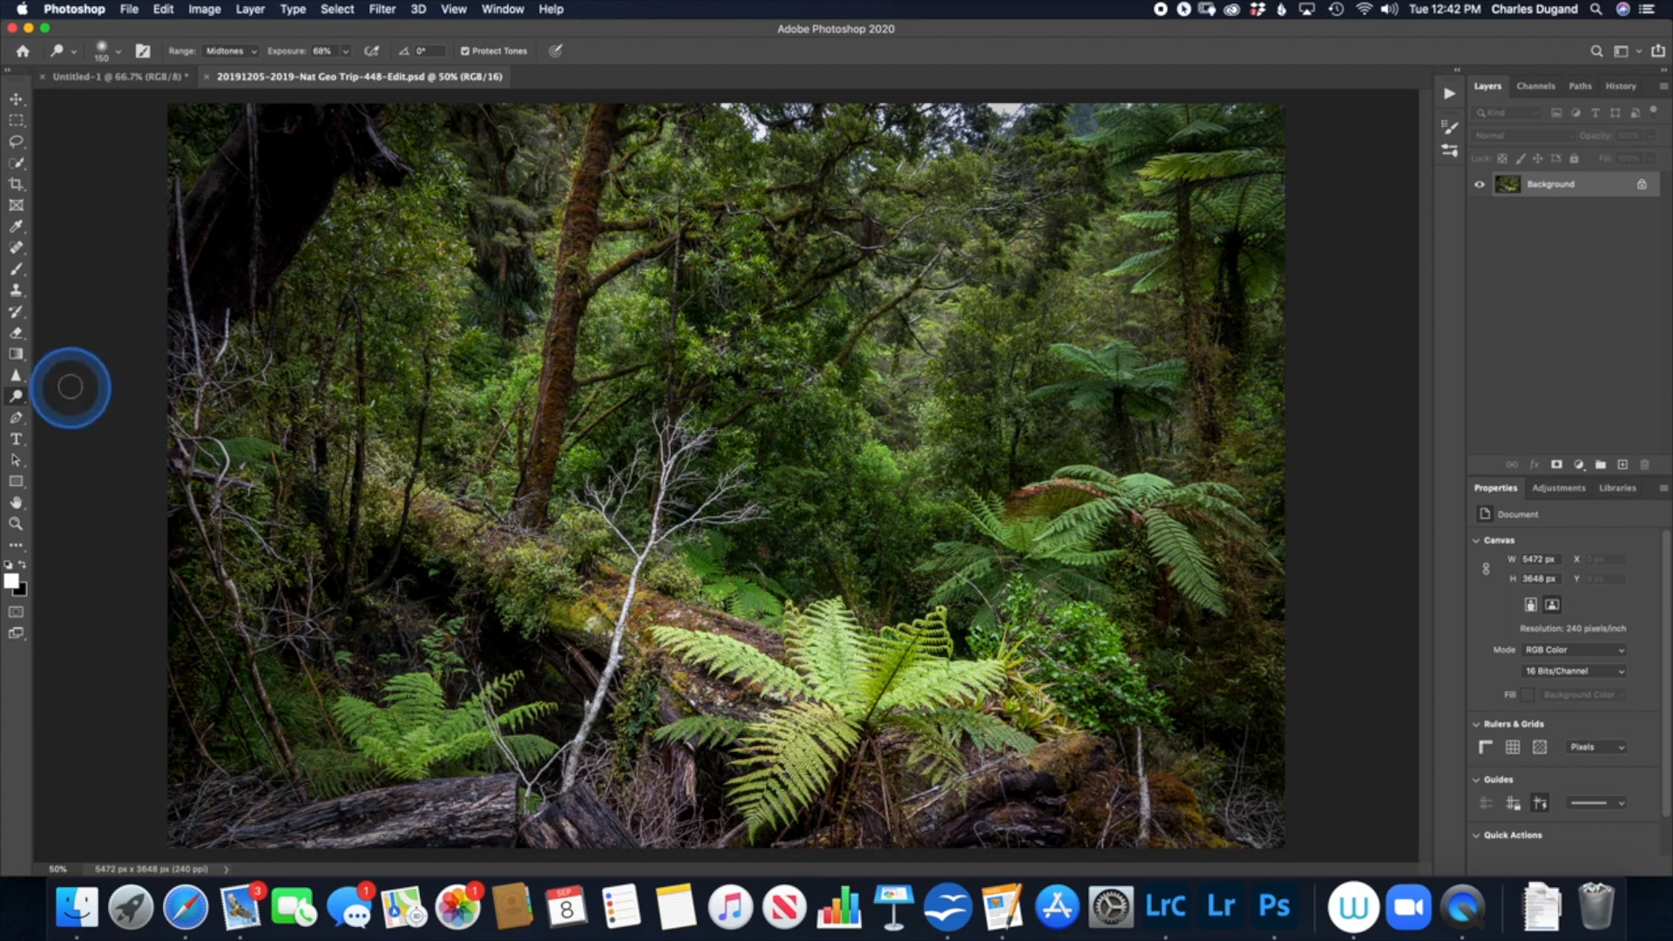
click(225, 56)
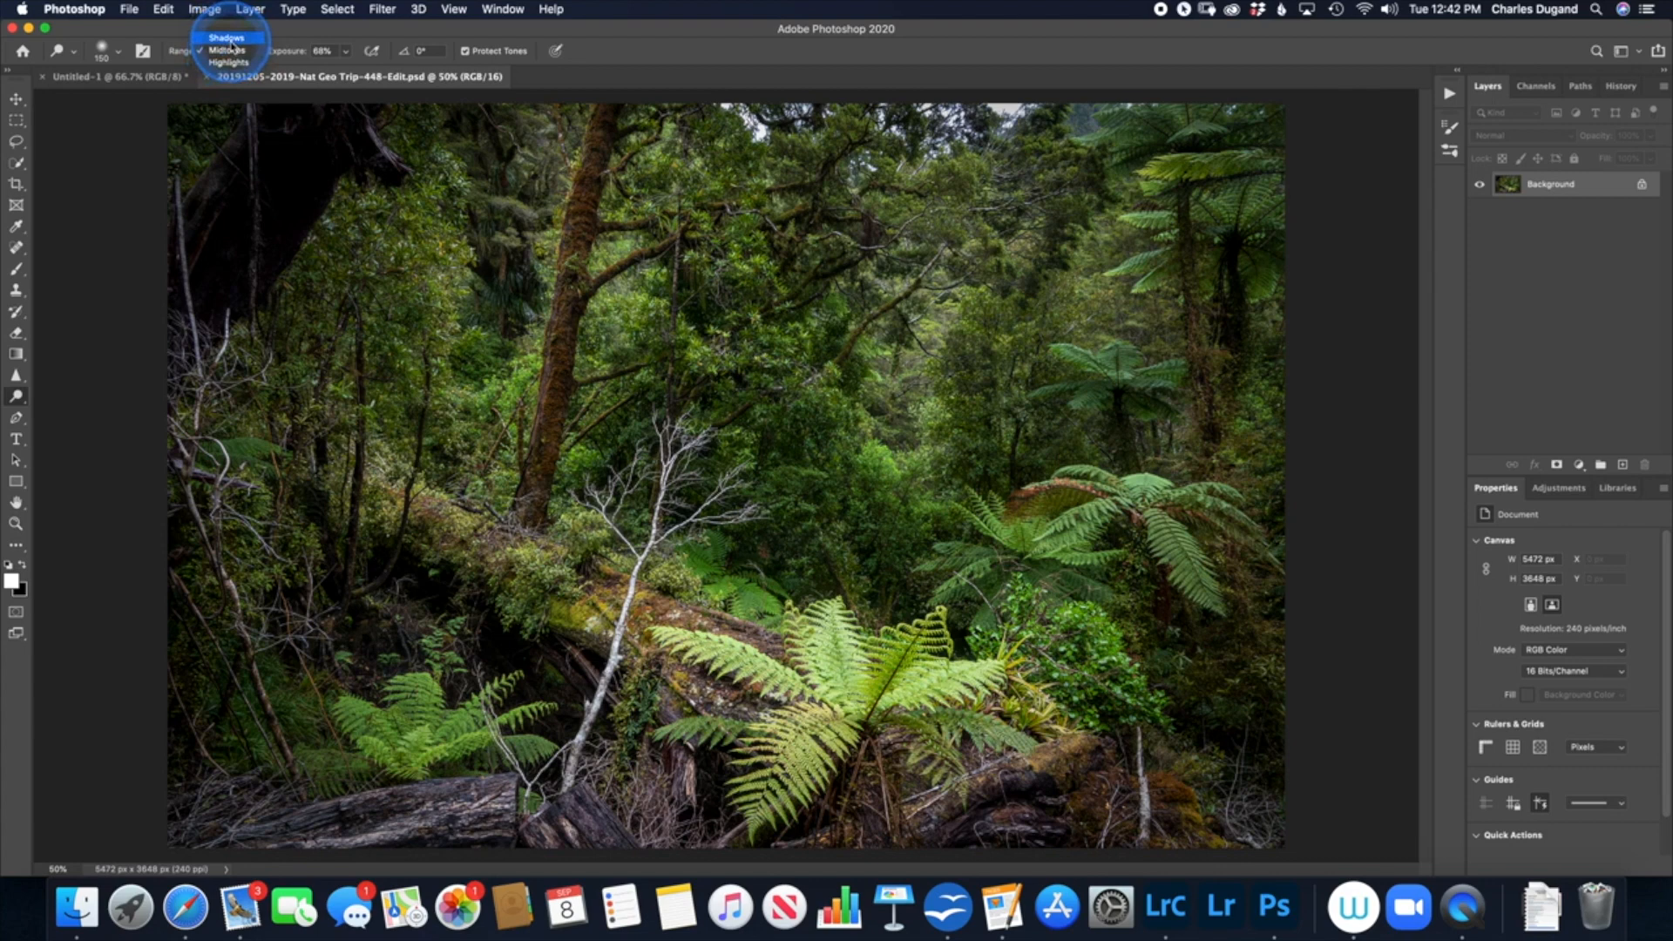
click(227, 38)
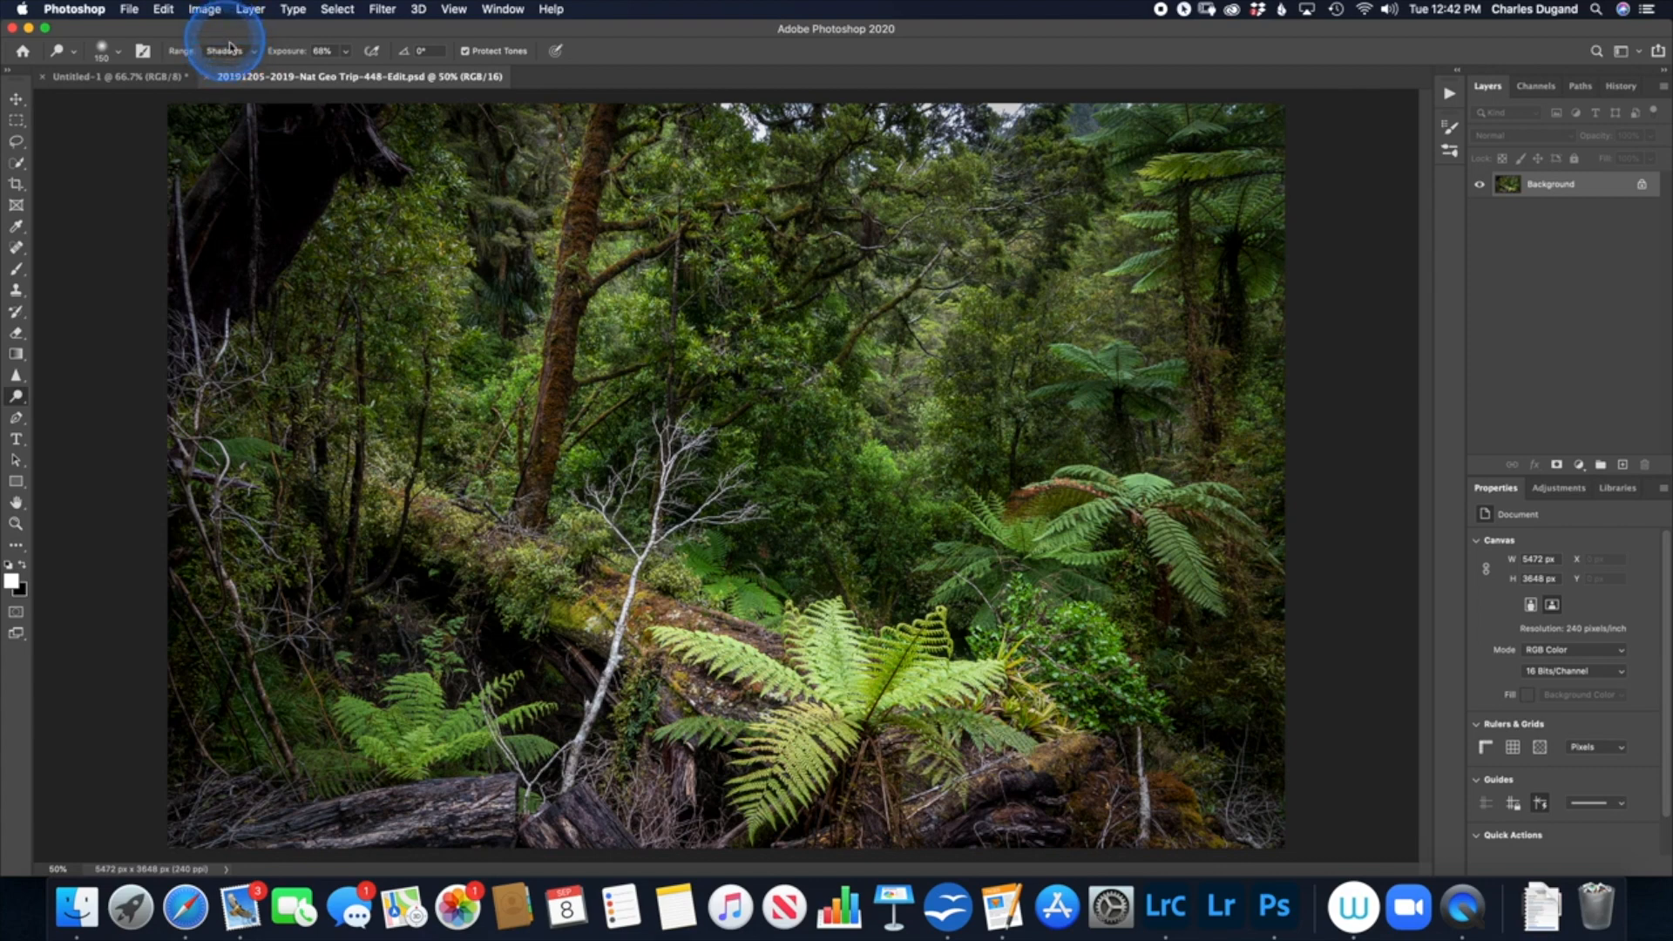
drag(290, 56, 299, 54)
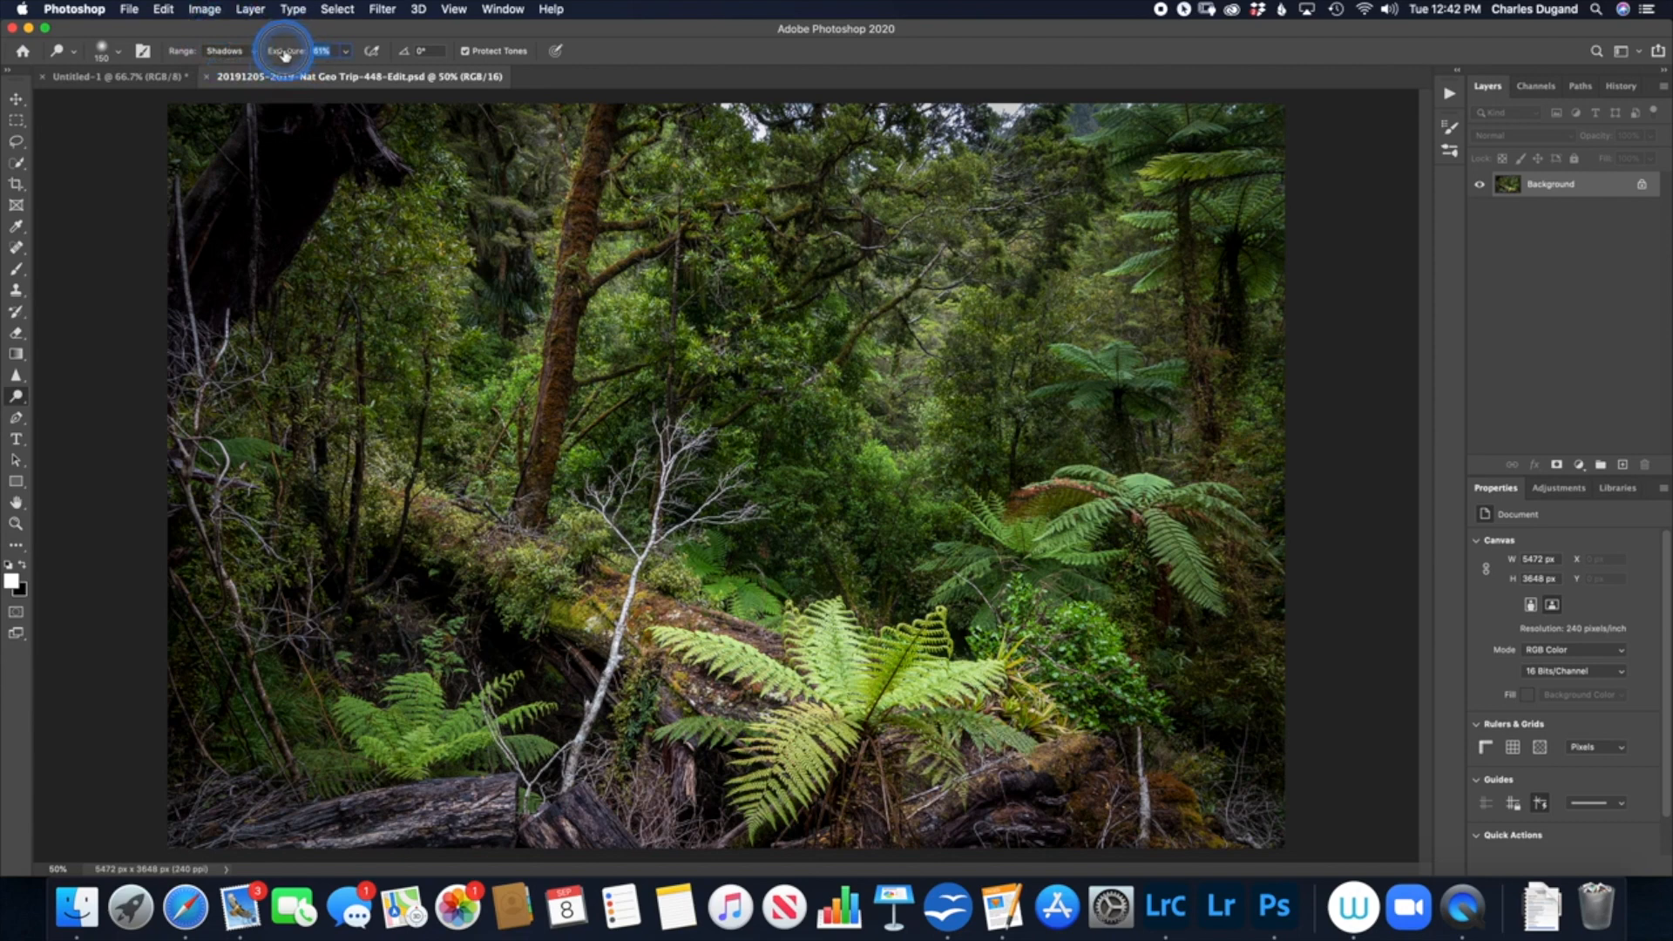
drag(283, 54, 281, 54)
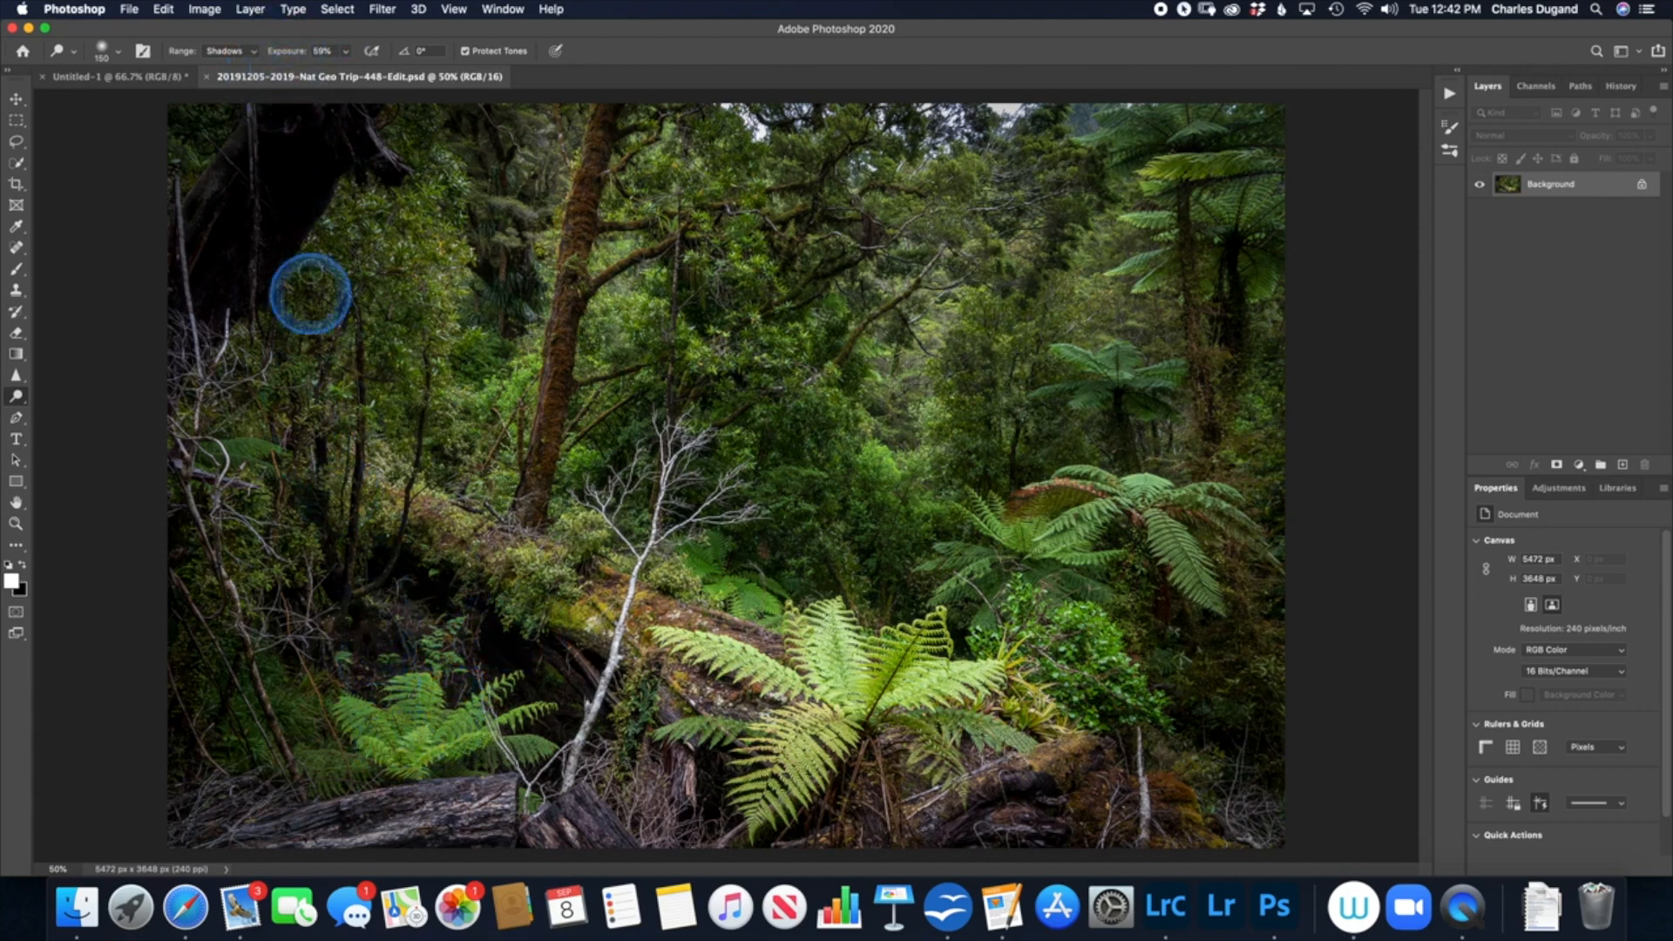
Step: Dodge the dark tree trunk in the photo's upper-left corner, raising the exposure to 81% for stronger lightening
mouse_move(269, 137)
mouse_down()
mouse_move(236, 263)
mouse_move(284, 176)
mouse_move(215, 316)
mouse_move(307, 162)
mouse_move(356, 153)
mouse_move(334, 139)
mouse_move(267, 242)
mouse_move(332, 155)
mouse_move(255, 233)
mouse_move(250, 196)
mouse_move(334, 126)
mouse_move(354, 163)
mouse_move(337, 132)
mouse_move(377, 169)
mouse_move(353, 123)
mouse_move(380, 164)
mouse_move(341, 131)
mouse_move(336, 172)
mouse_move(280, 237)
mouse_move(339, 125)
mouse_move(257, 241)
mouse_move(263, 172)
mouse_move(254, 140)
mouse_move(260, 207)
mouse_move(246, 141)
mouse_move(252, 293)
mouse_move(248, 228)
mouse_move(260, 284)
mouse_up()
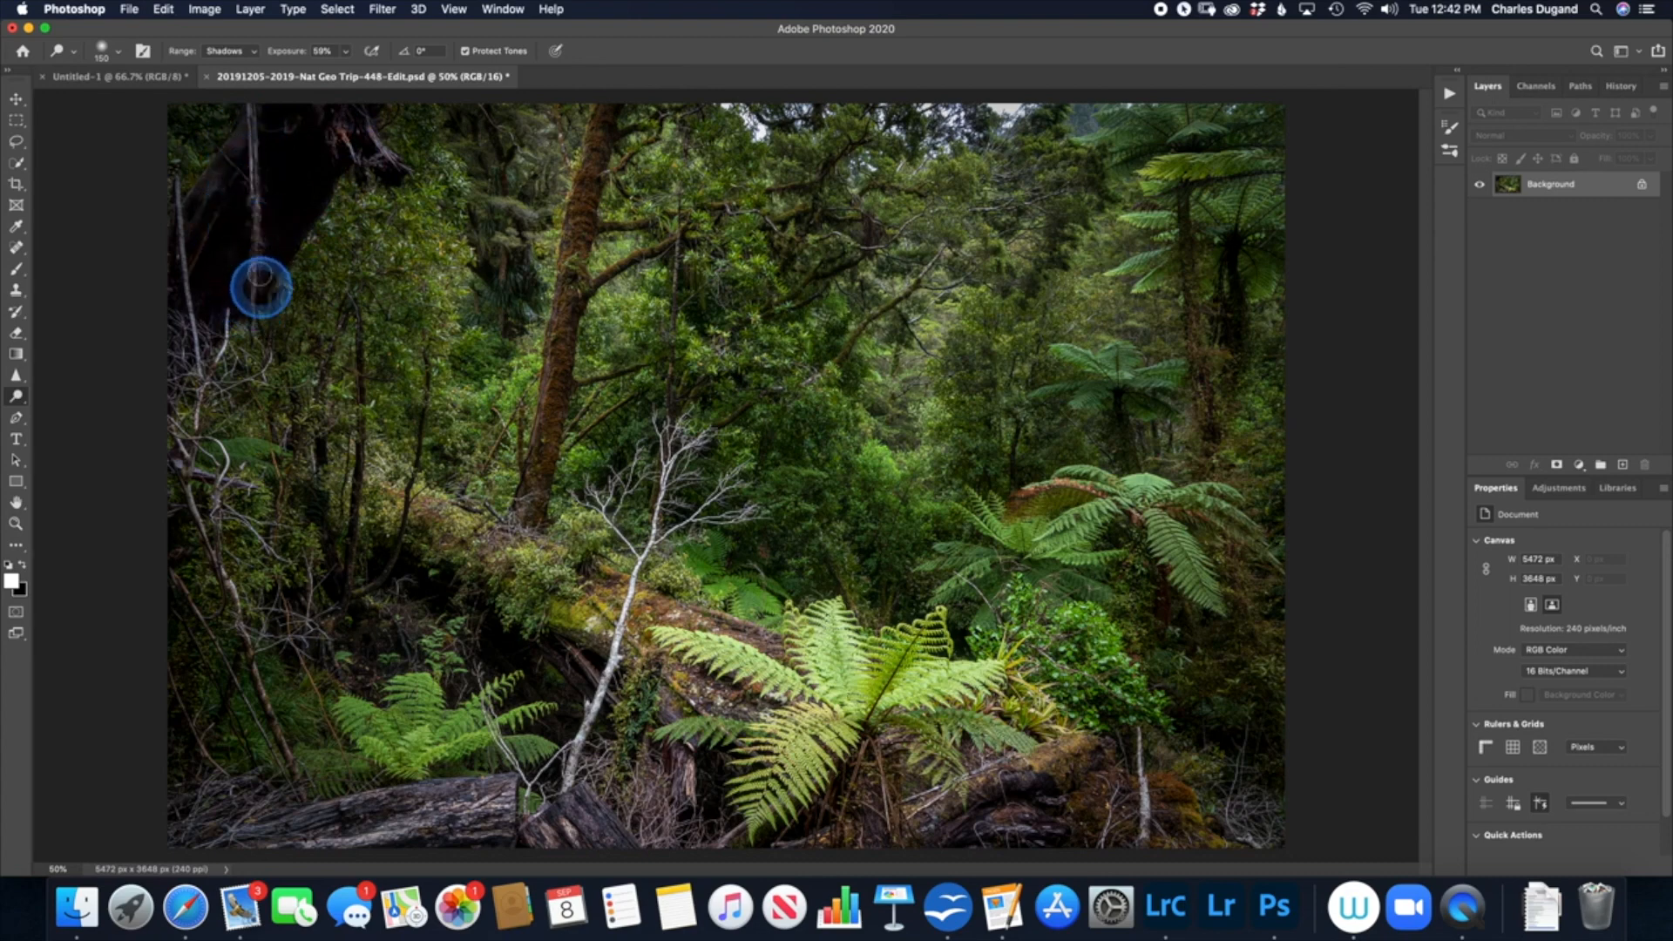
drag(292, 56, 302, 58)
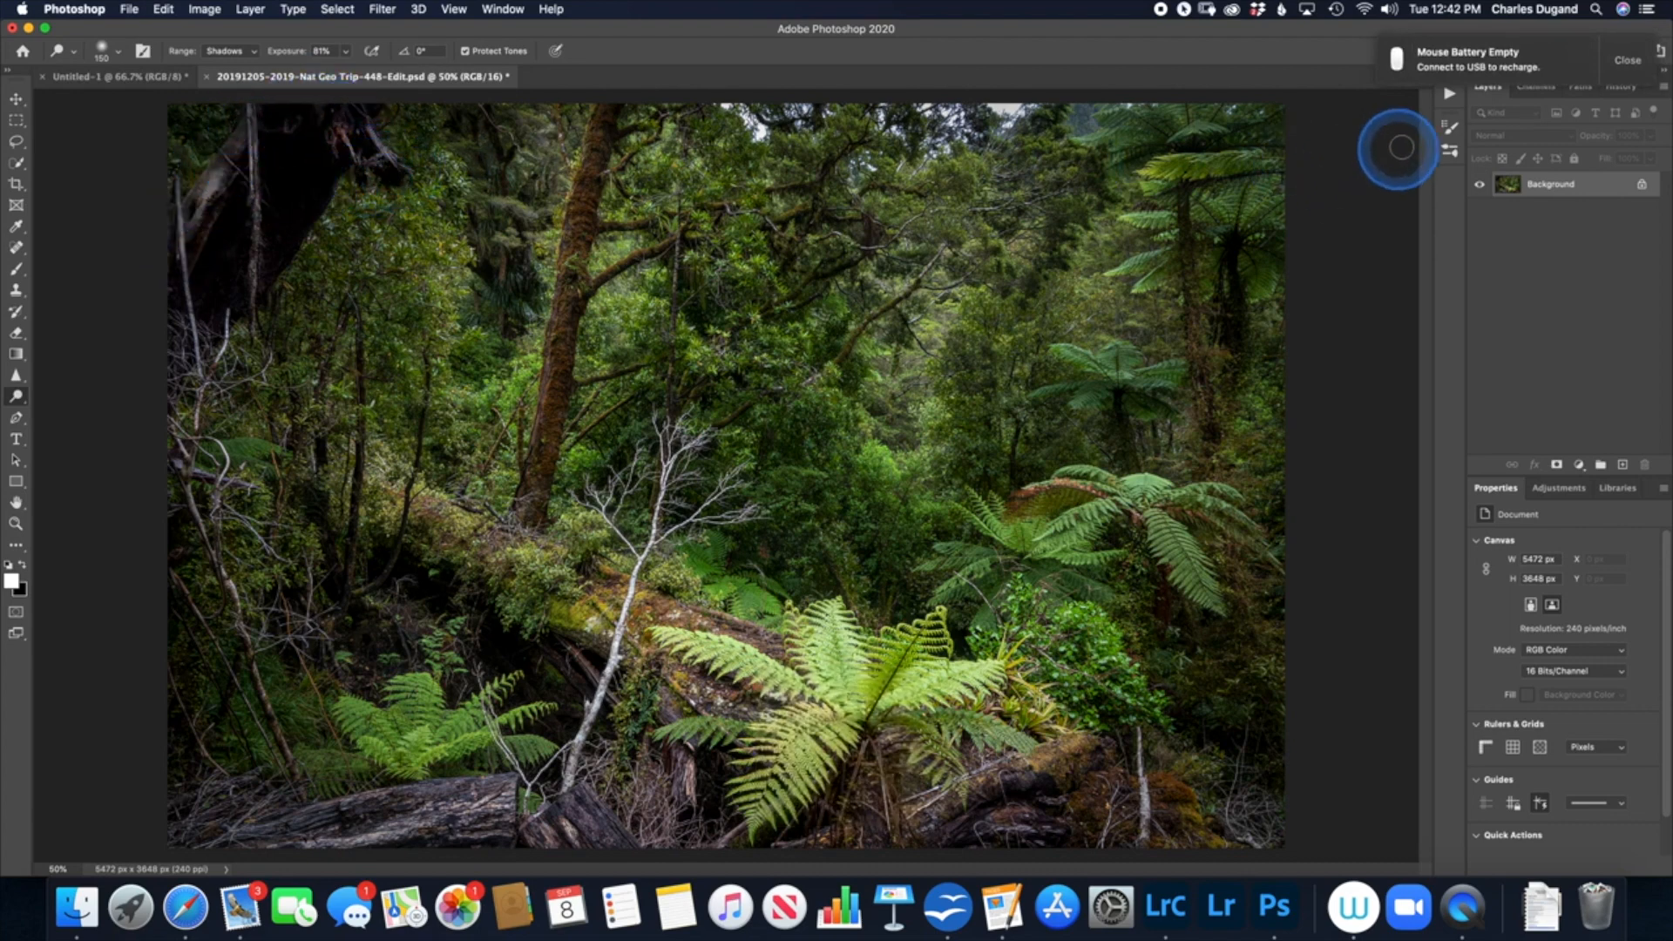
click(1627, 60)
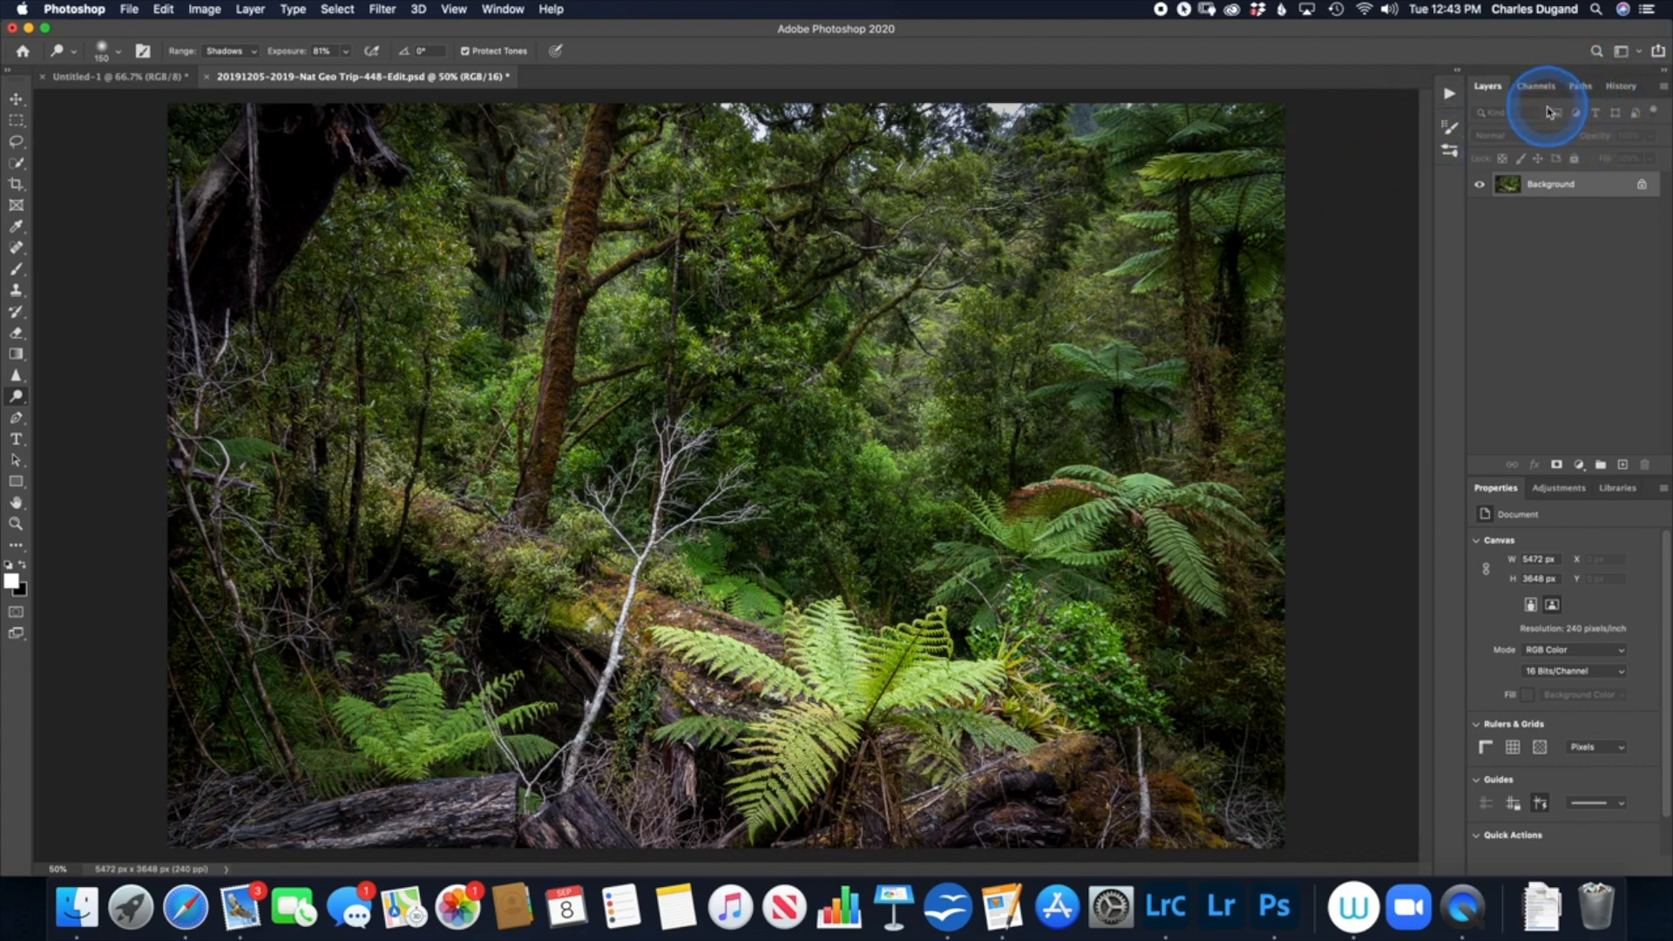
Step: Compare the original photo snapshot with the latest dodged state in the history
click(1618, 87)
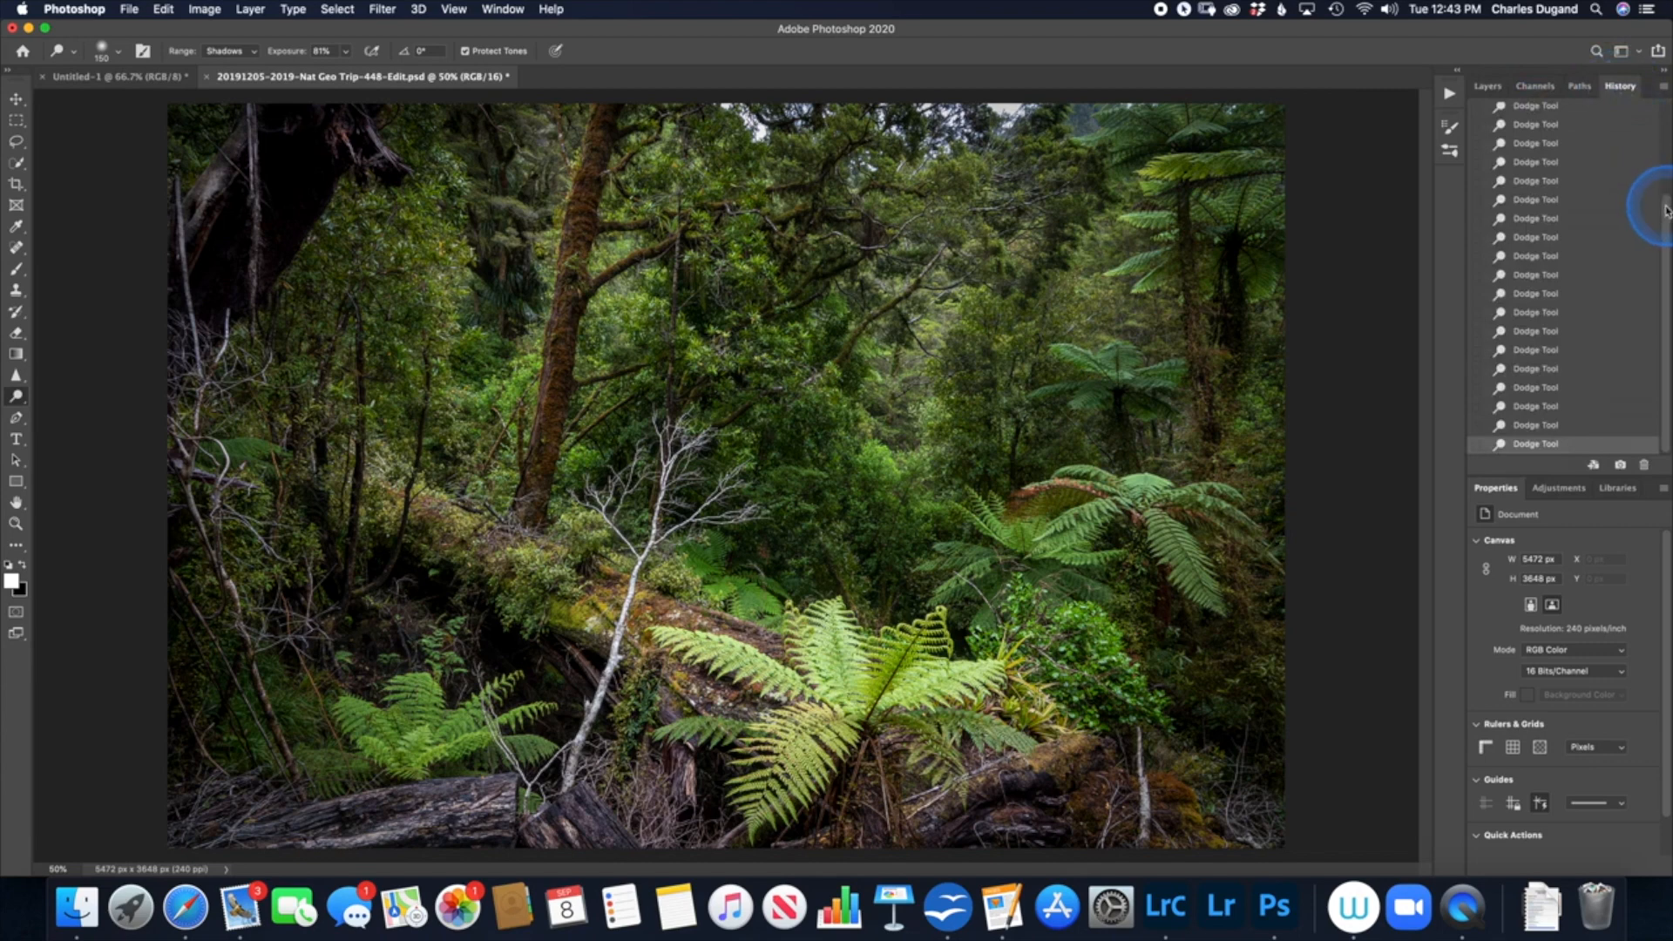
drag(1666, 209, 1655, 119)
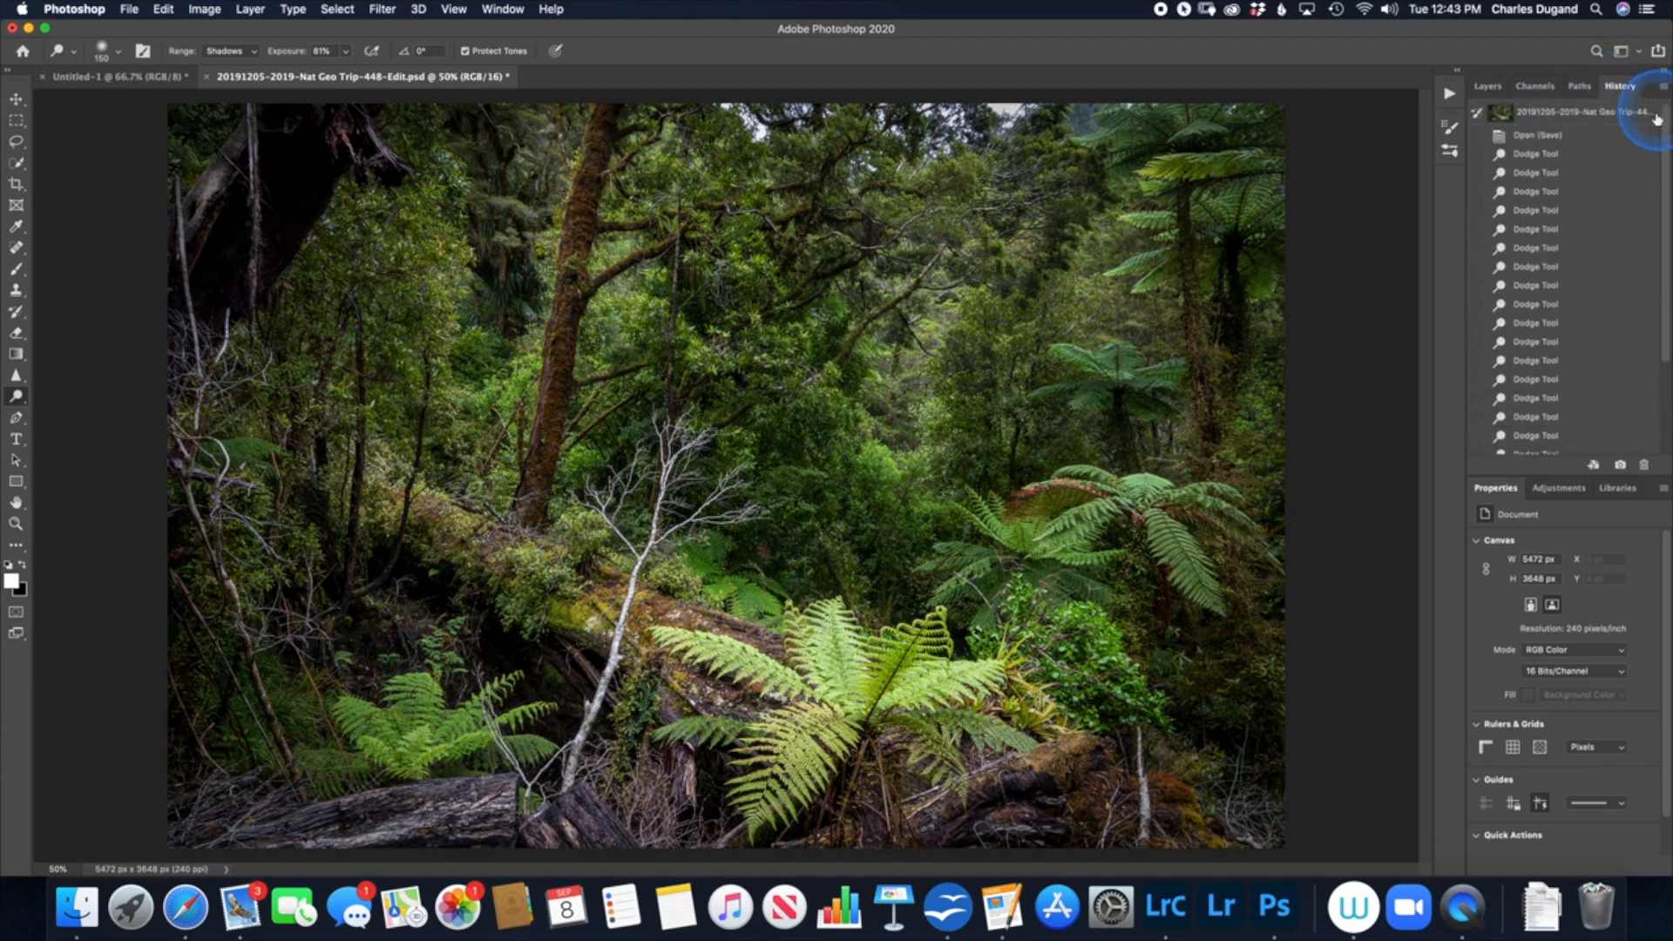
click(1582, 114)
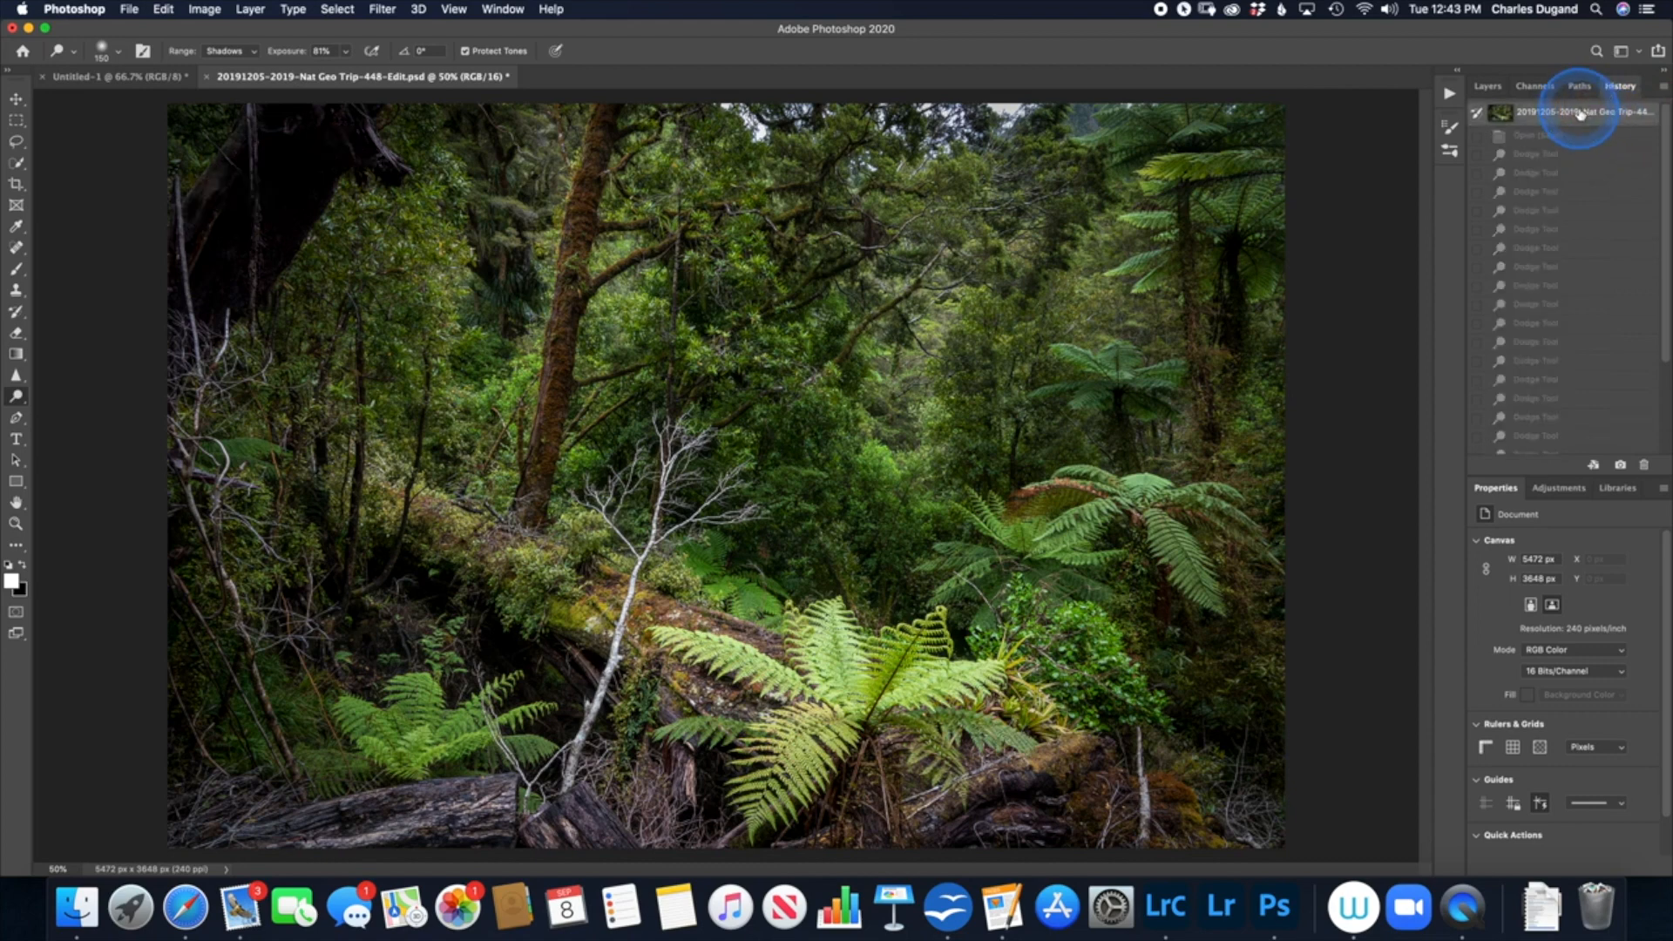
scroll(1642, 244, down, 3)
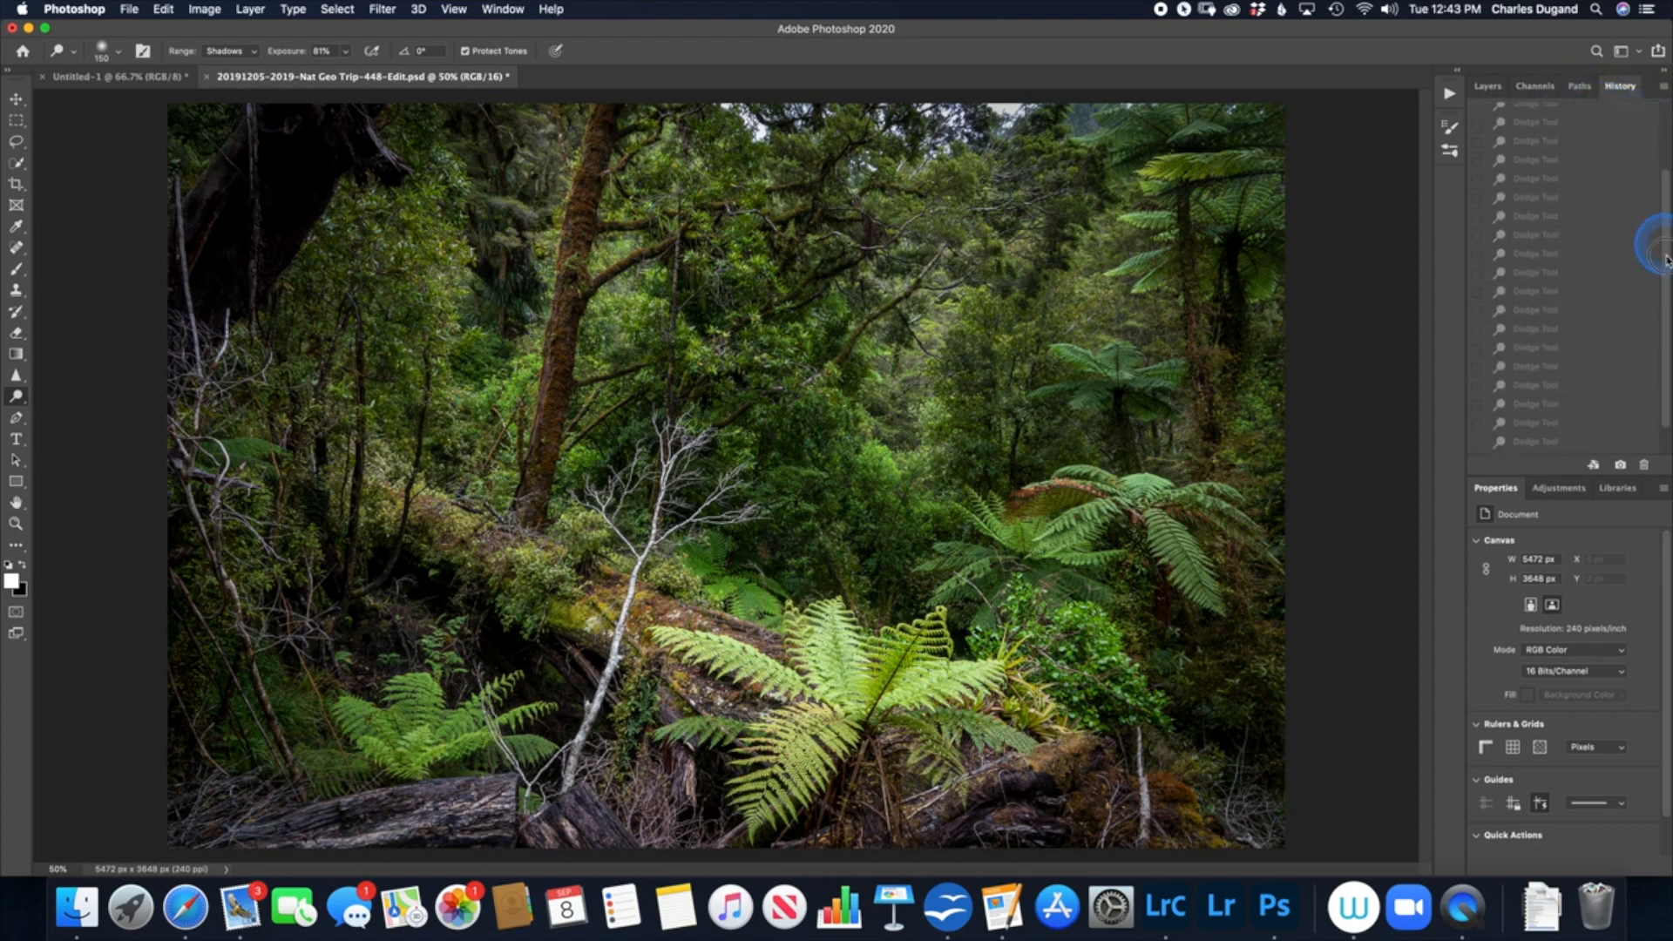
click(1598, 443)
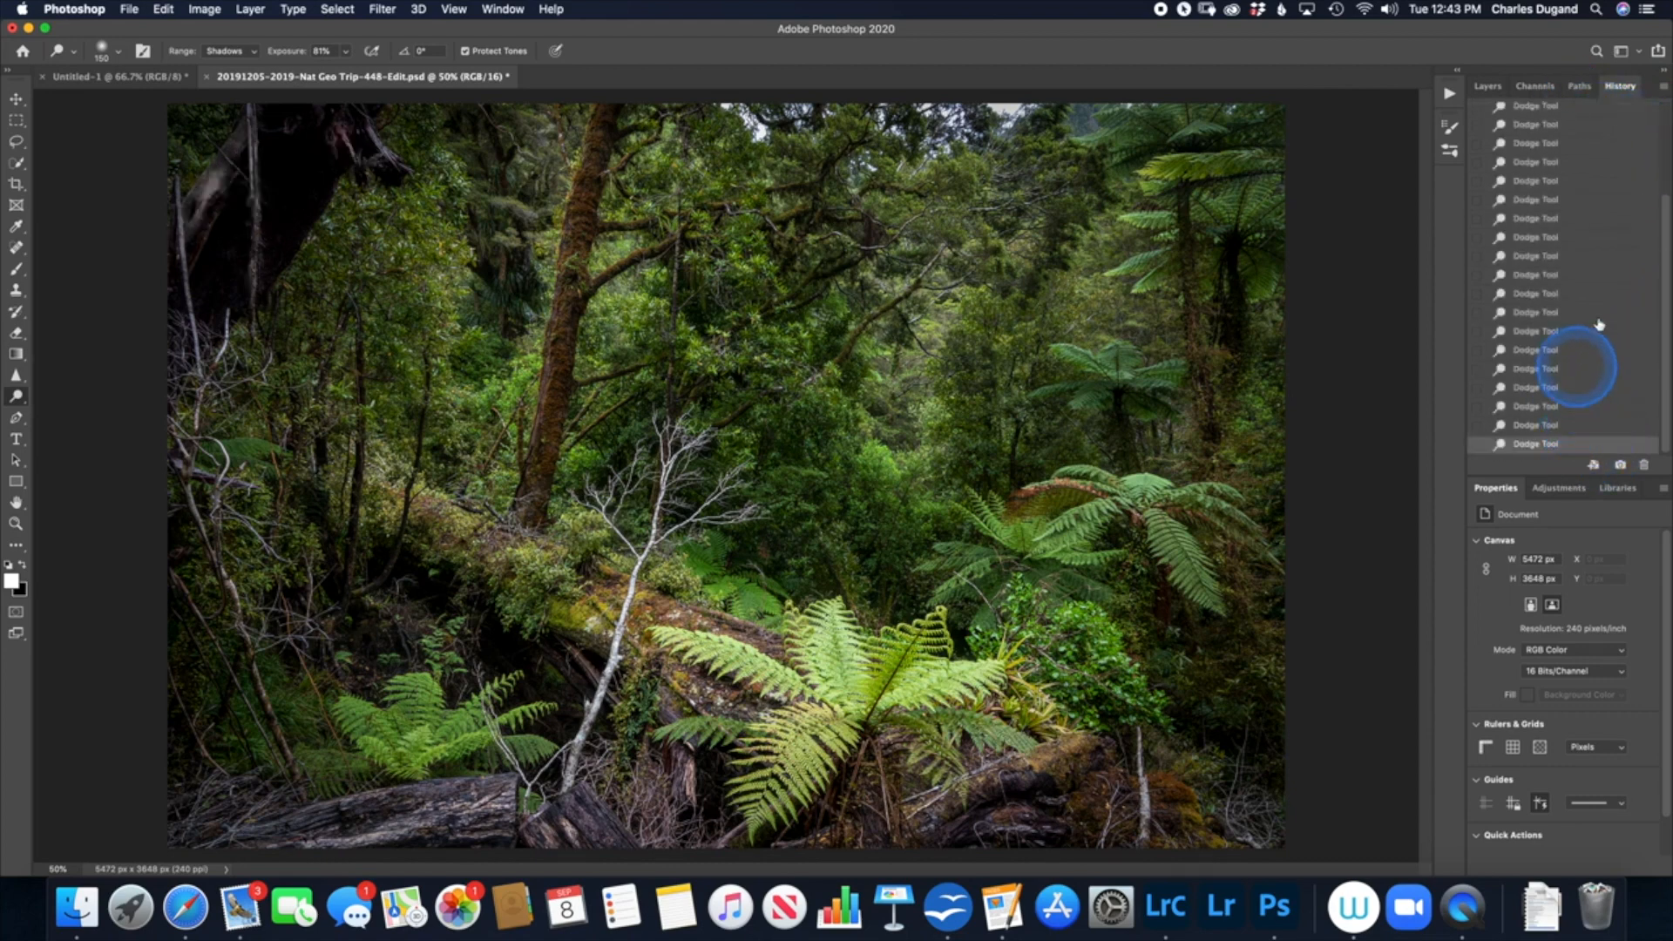
drag(1666, 312, 1661, 213)
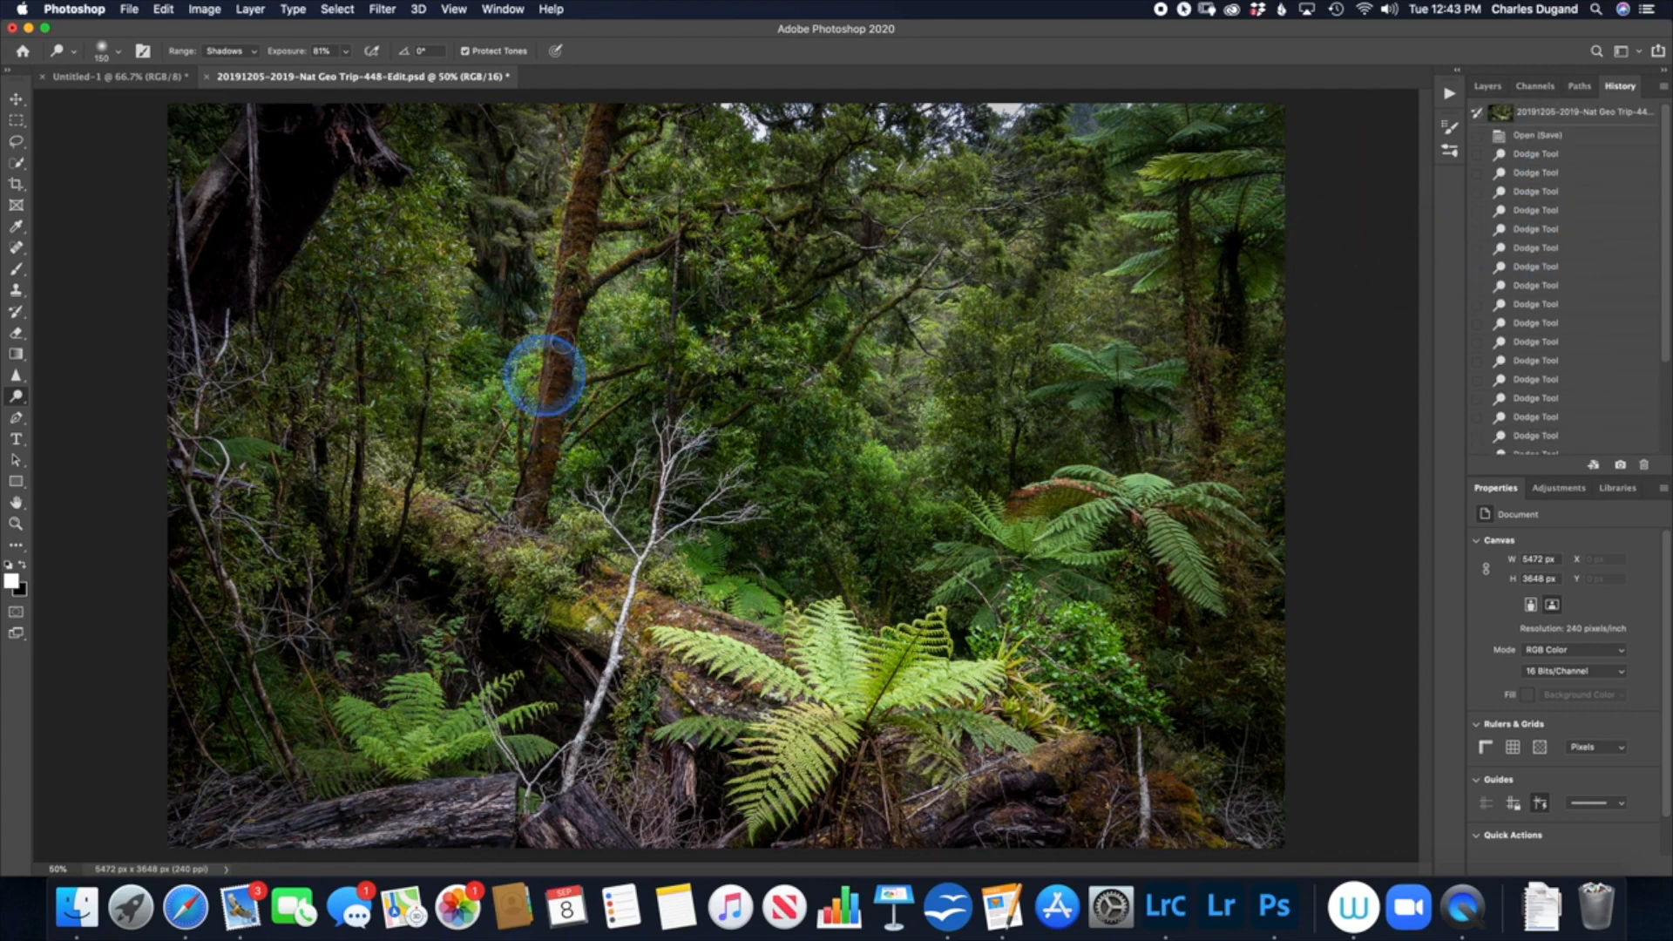
Step: Switch the dodging range to Midtones and lighten the central mossy tree trunk and the fern fronds directly on the photo
drag(557, 357, 553, 372)
click(218, 50)
click(227, 63)
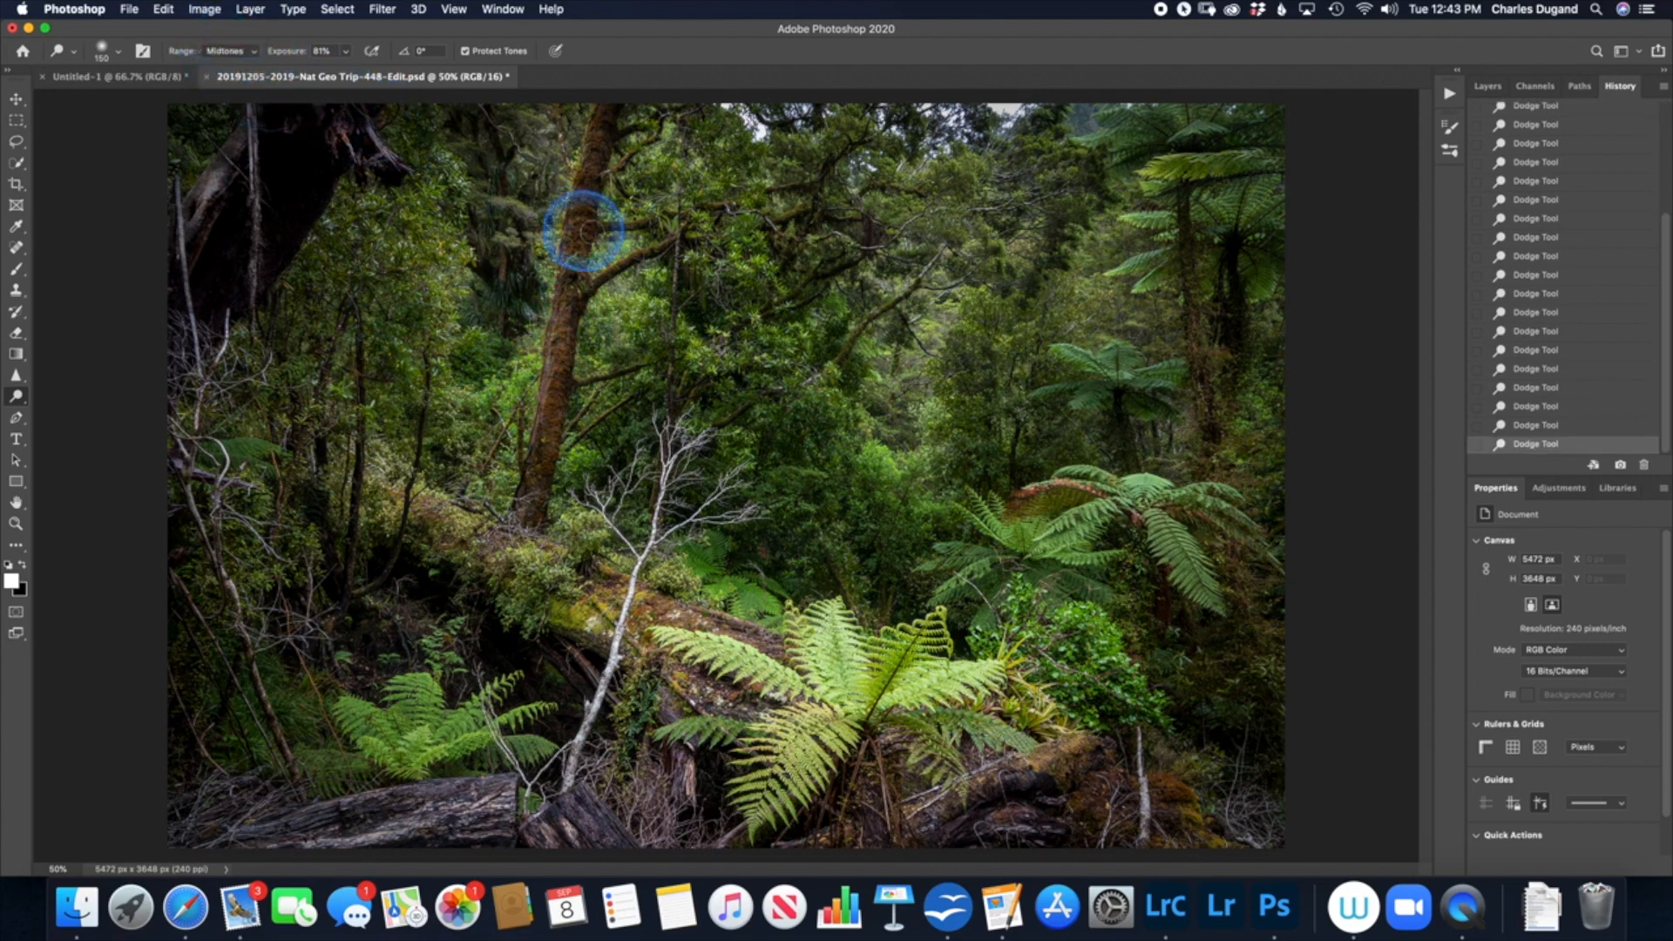
mouse_move(573, 249)
mouse_down()
mouse_move(585, 163)
mouse_move(556, 372)
mouse_up()
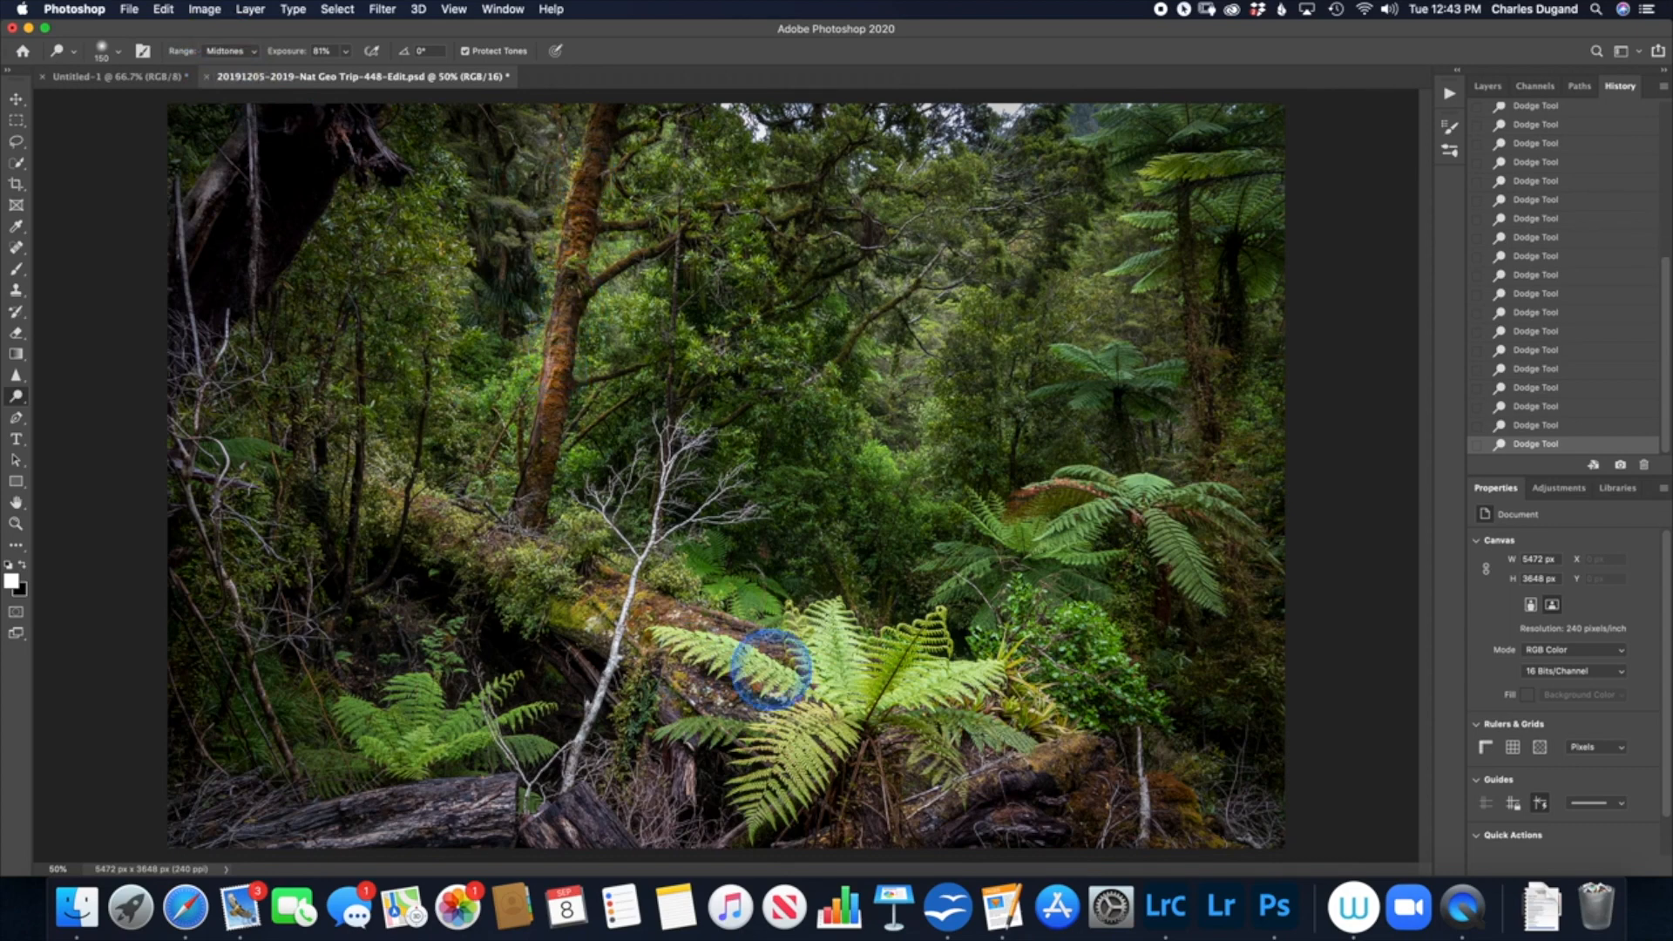
mouse_move(1112, 518)
mouse_down()
mouse_move(1176, 539)
mouse_move(1188, 575)
mouse_up()
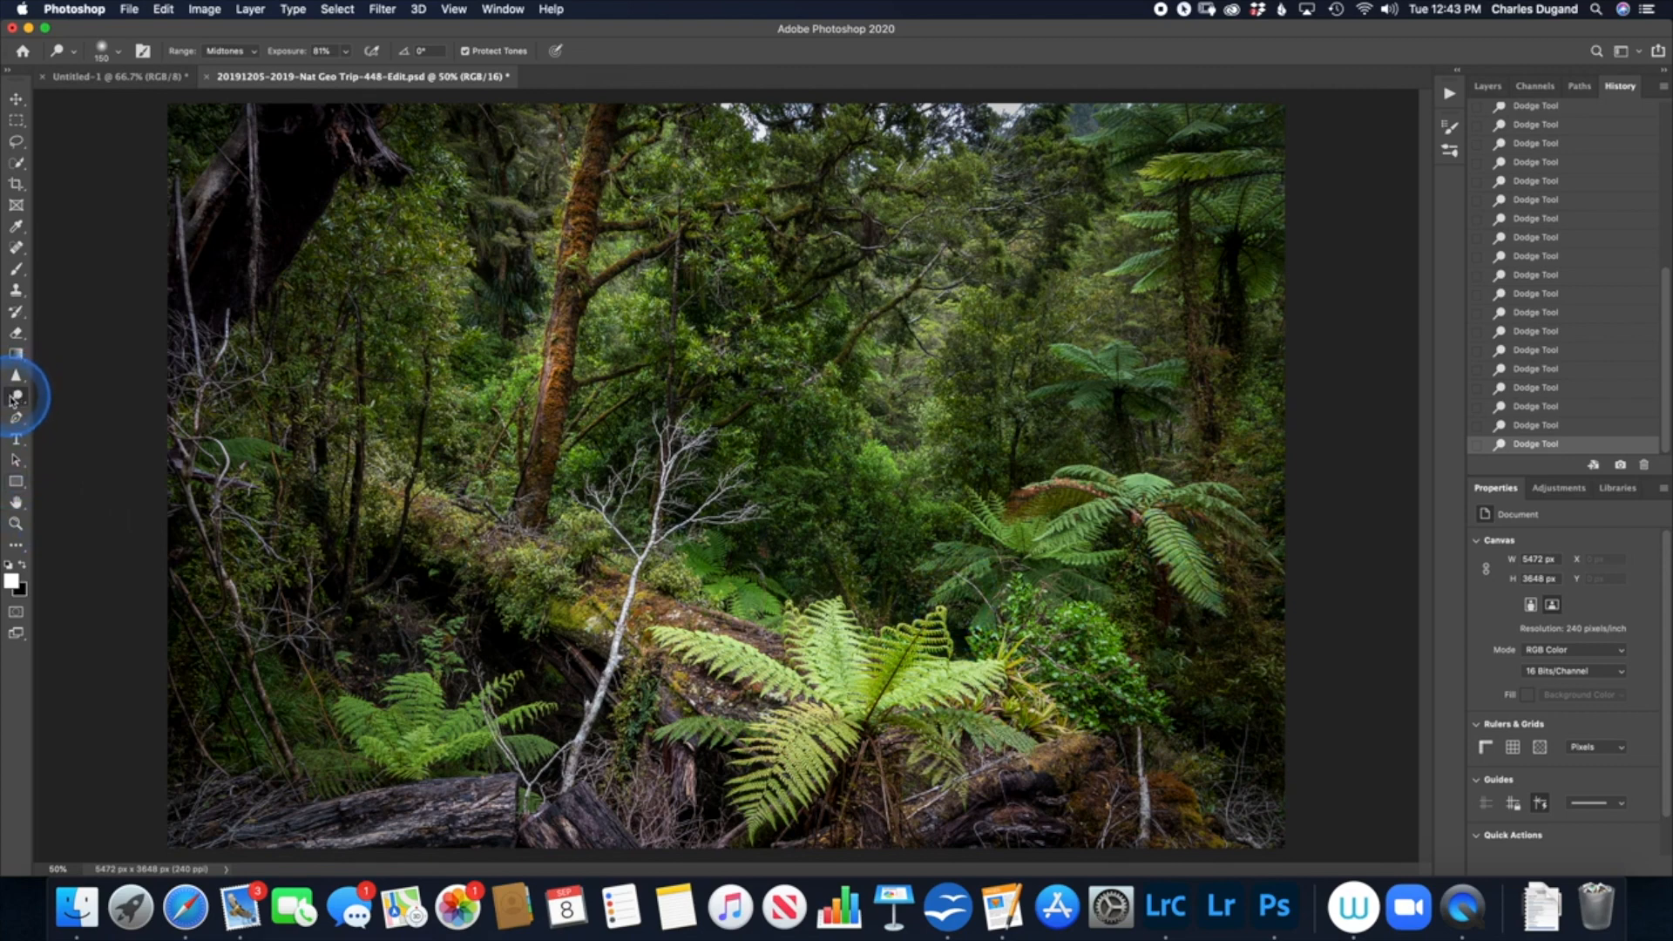
Step: Revert the photo to its original snapshot in the history
drag(1664, 345, 1660, 122)
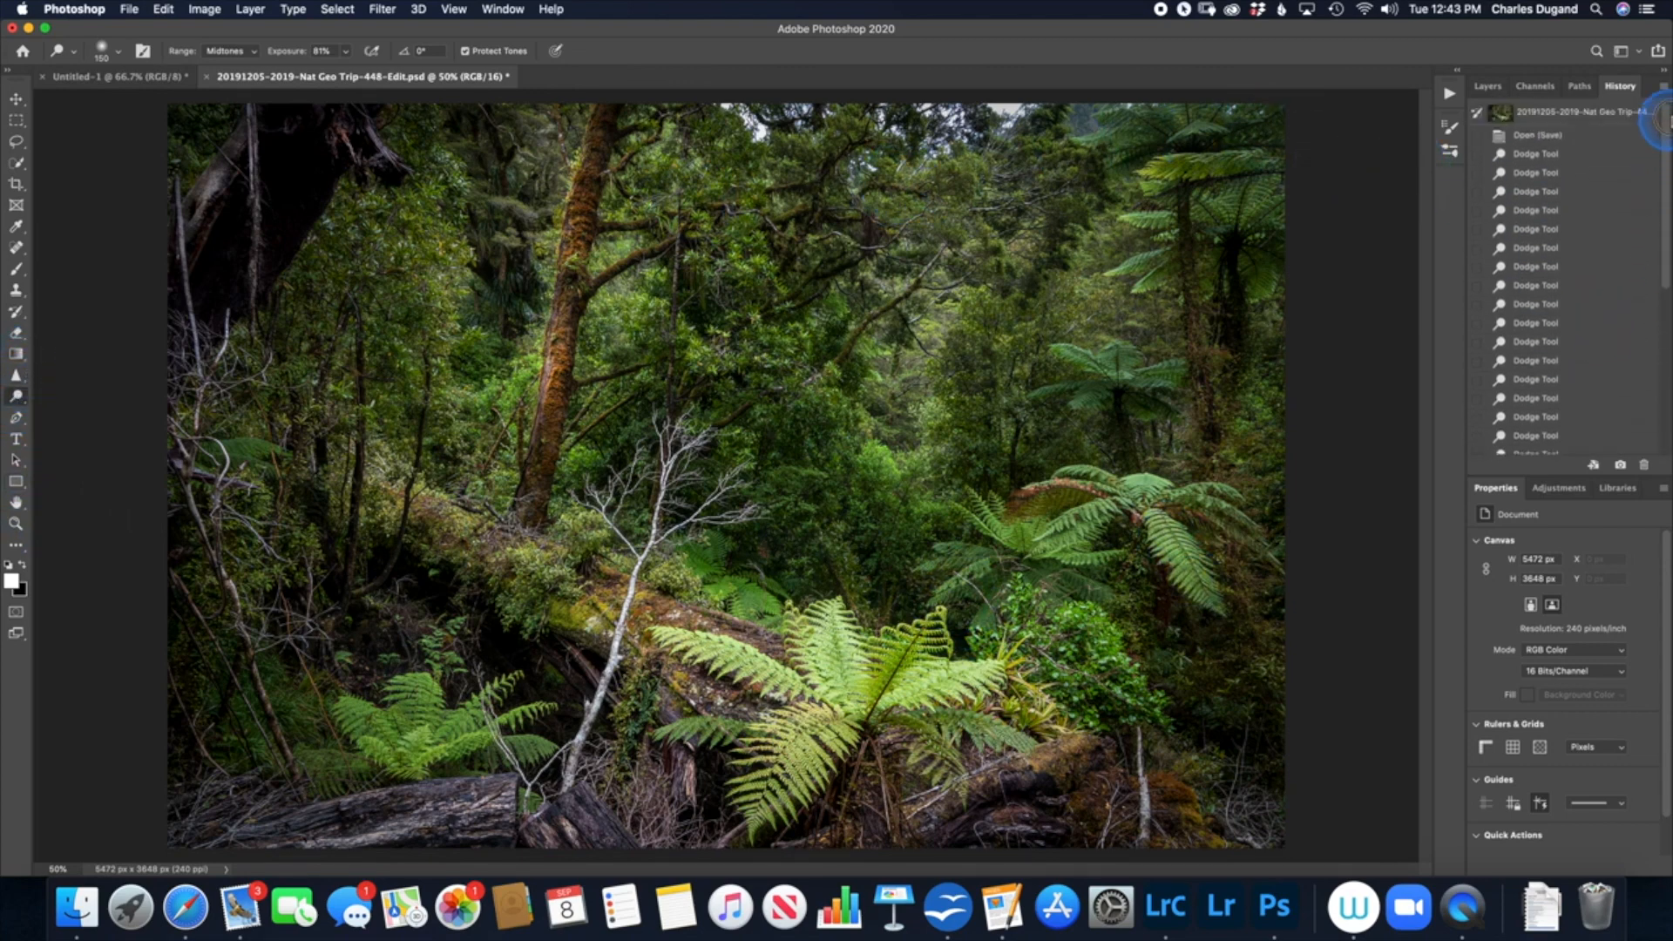
click(1587, 120)
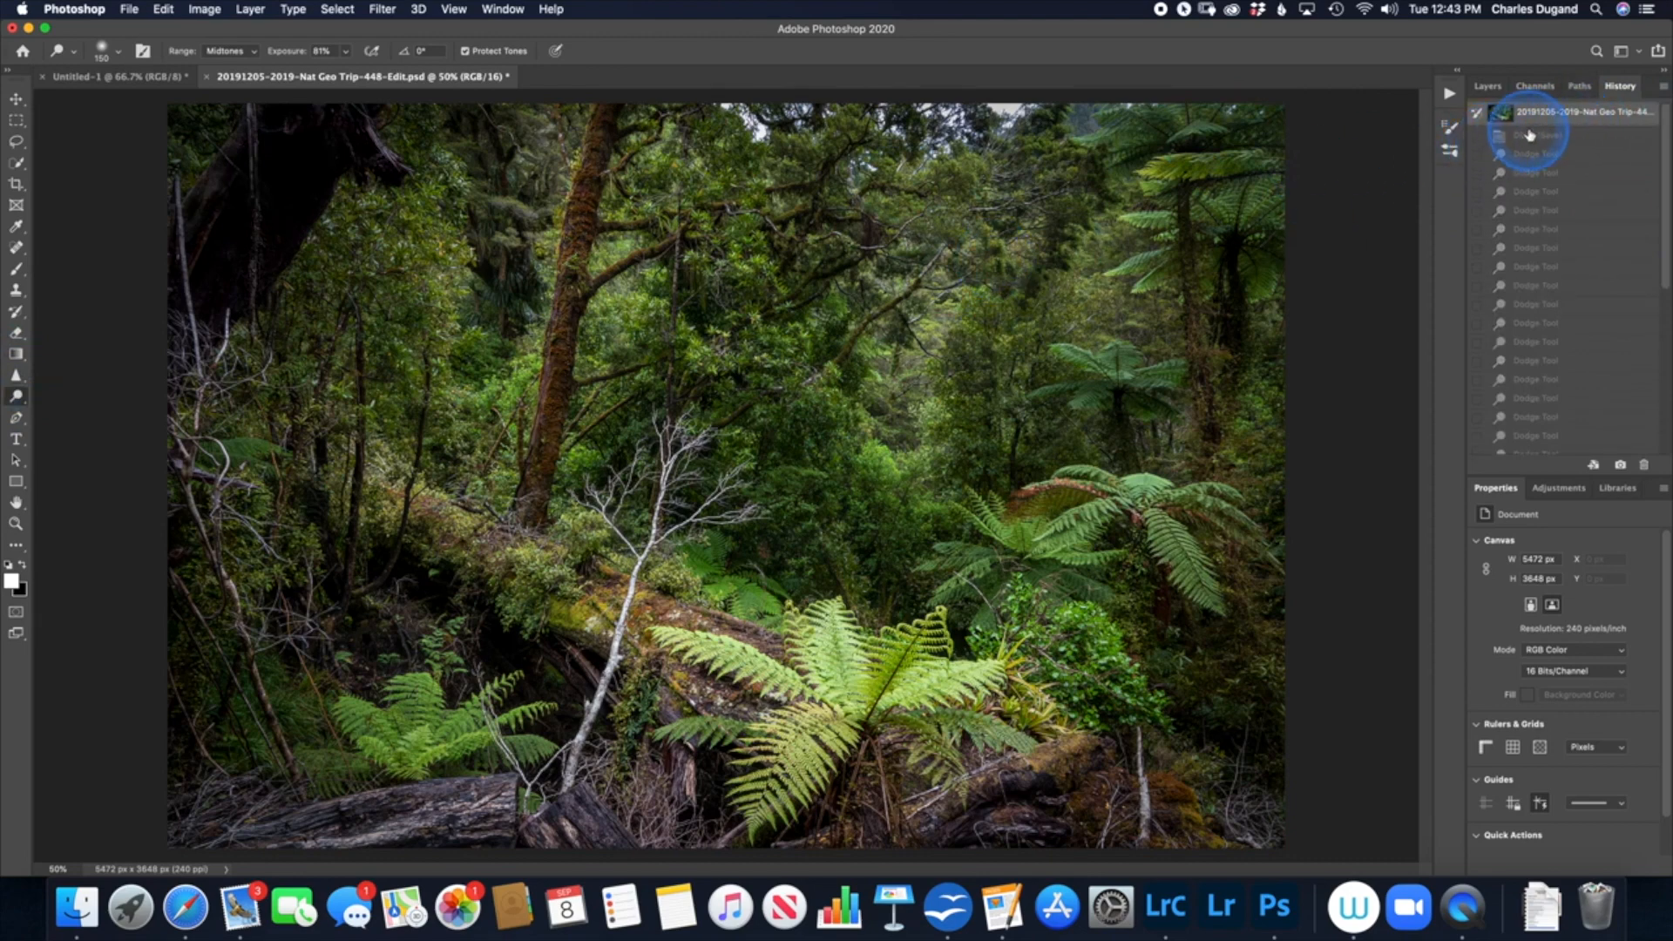
Step: Add a new layer above the Background and fill it with 50% Gray in Normal mode at 100% opacity
click(1487, 85)
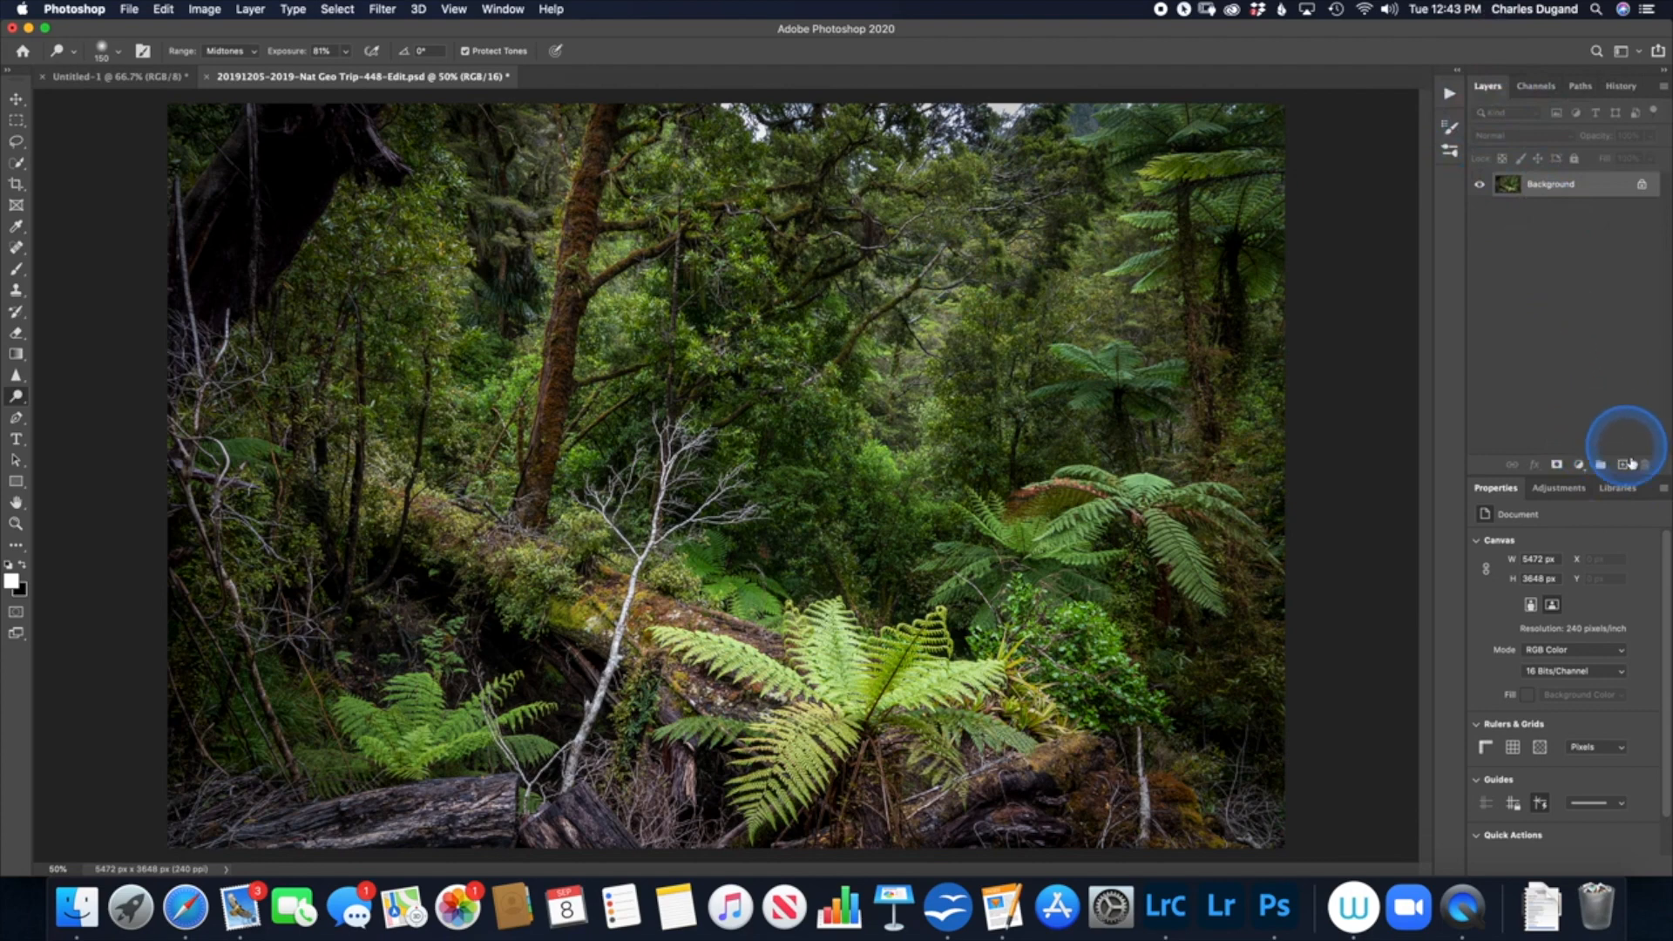
click(1622, 466)
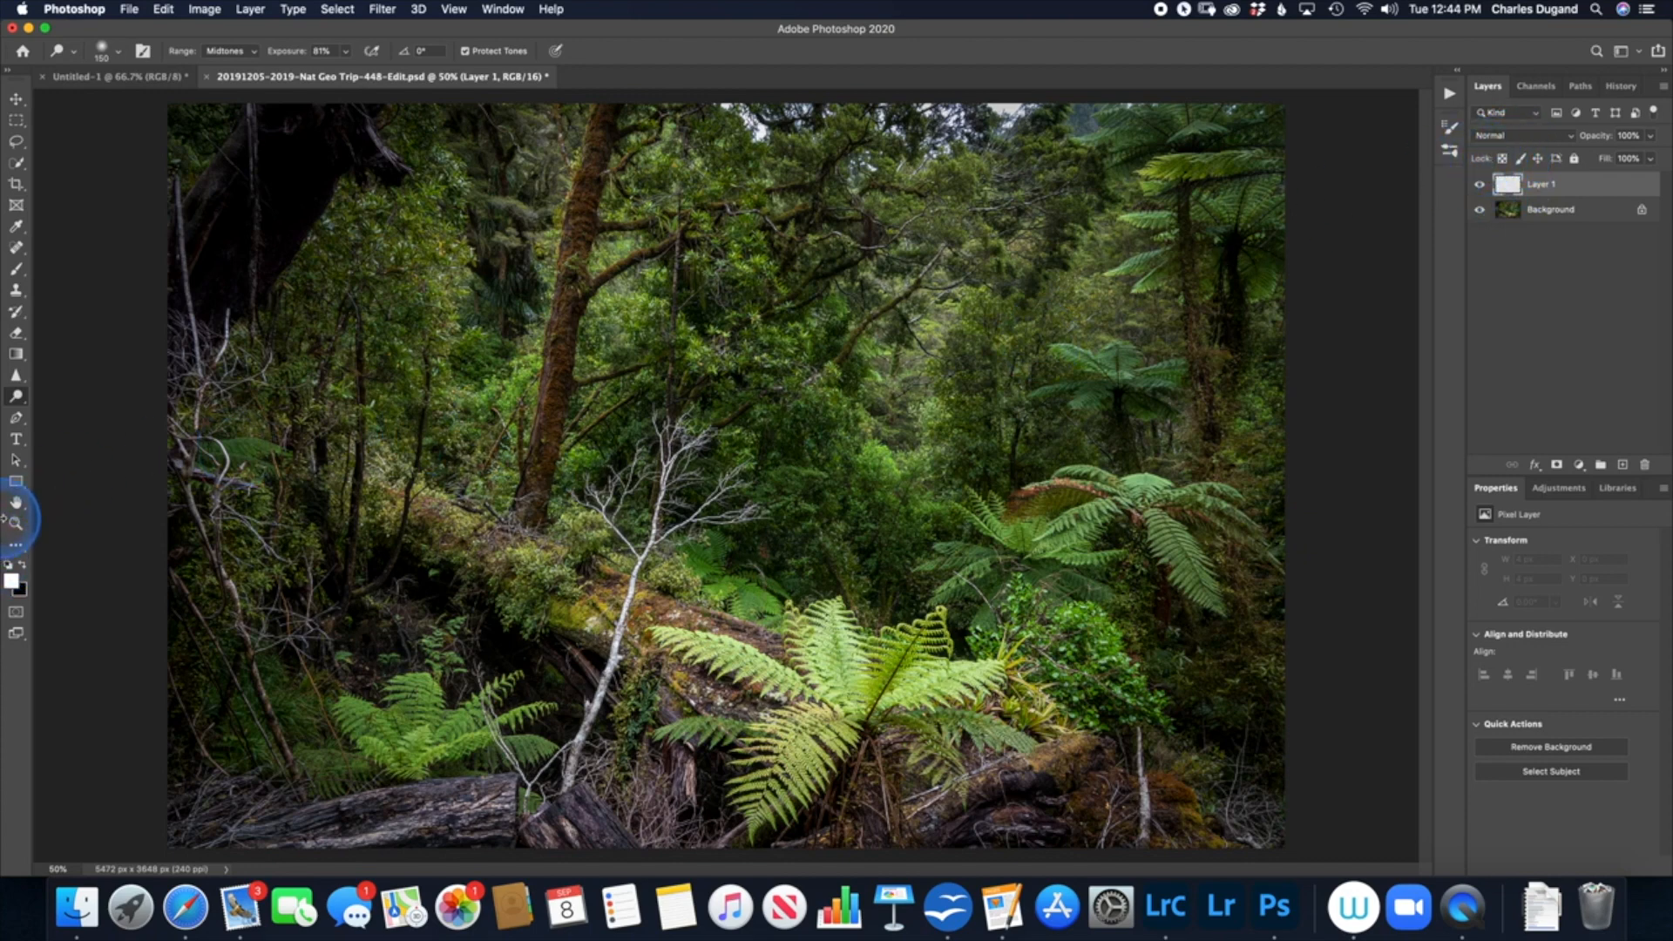
click(15, 268)
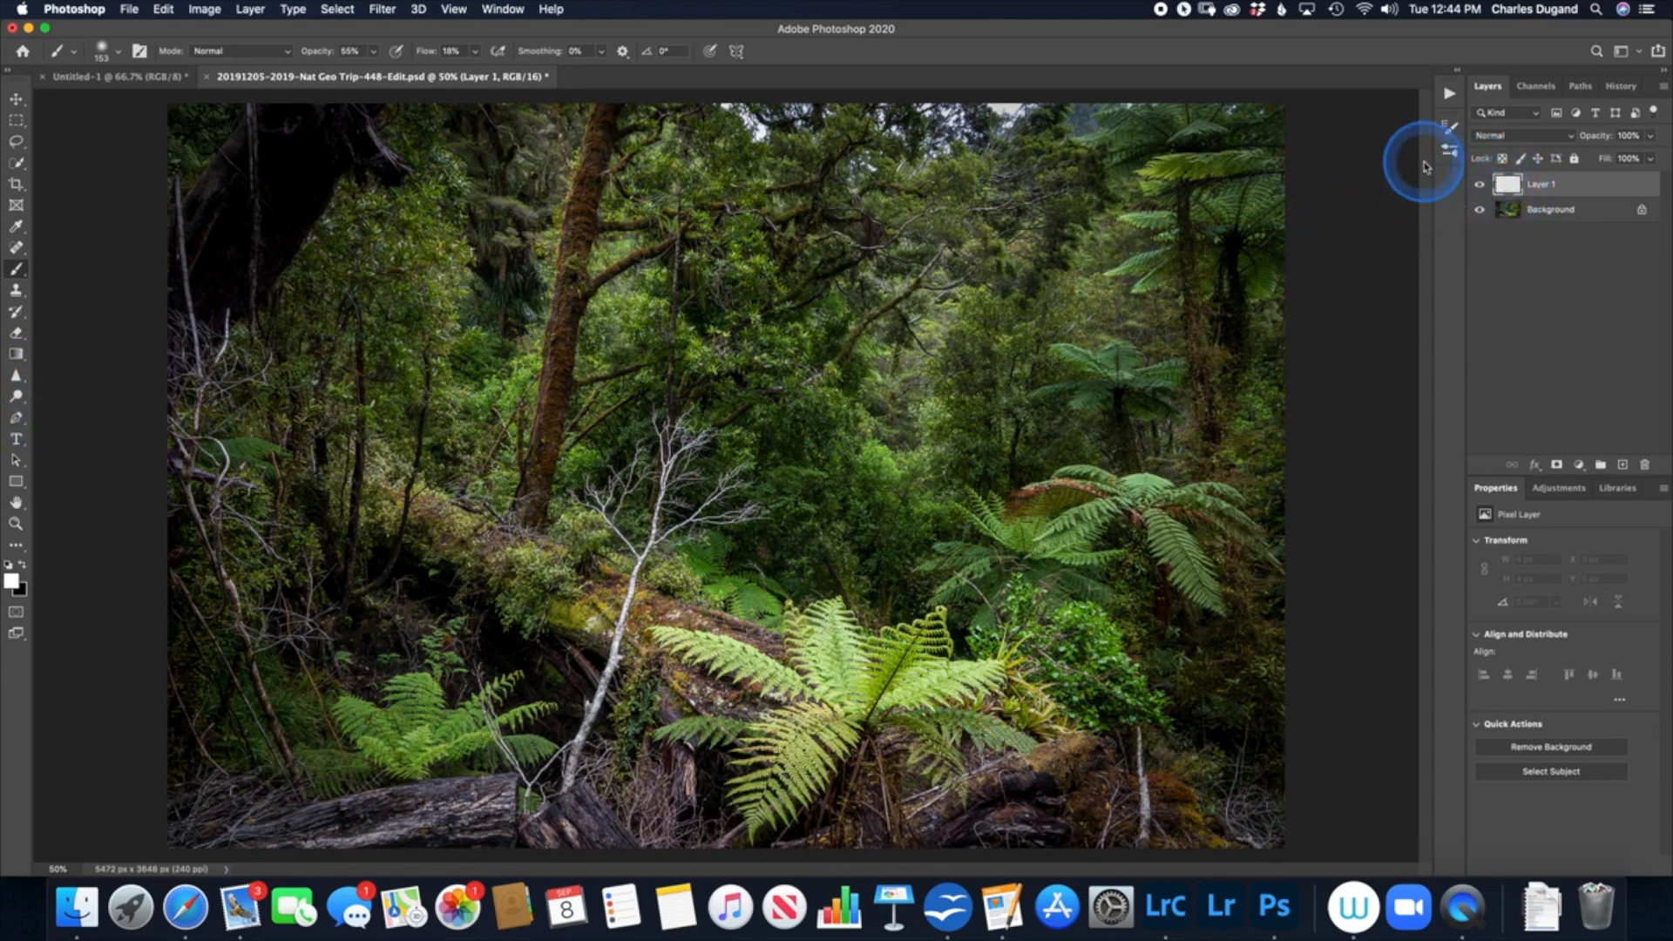
click(164, 10)
click(165, 10)
click(164, 9)
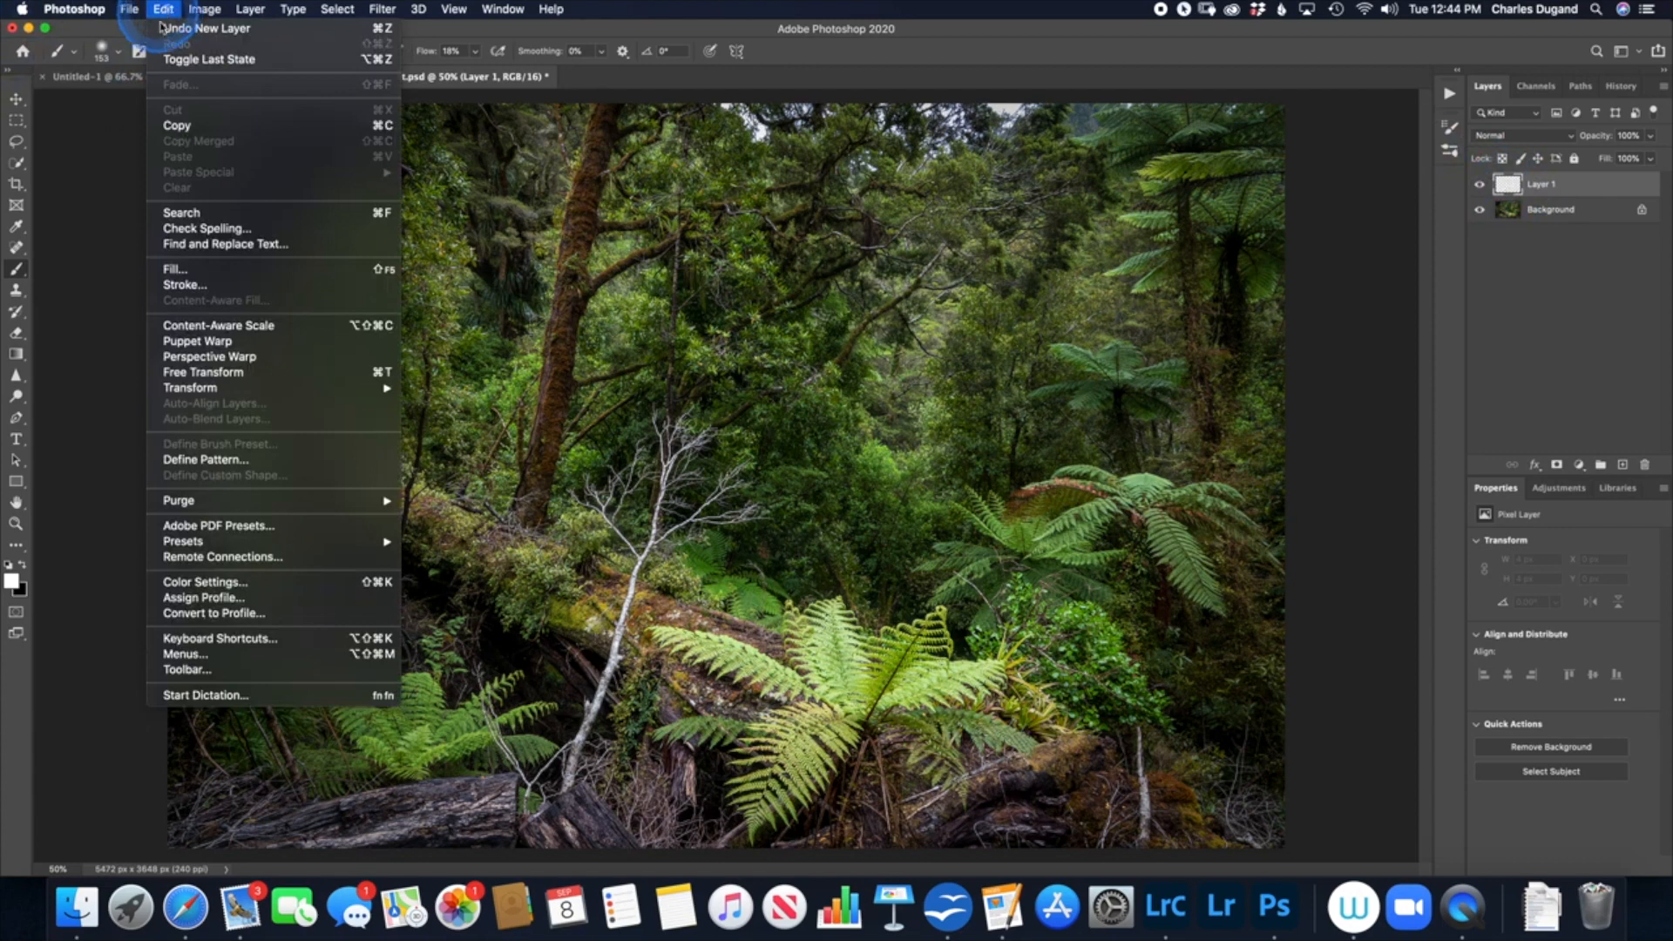
click(175, 270)
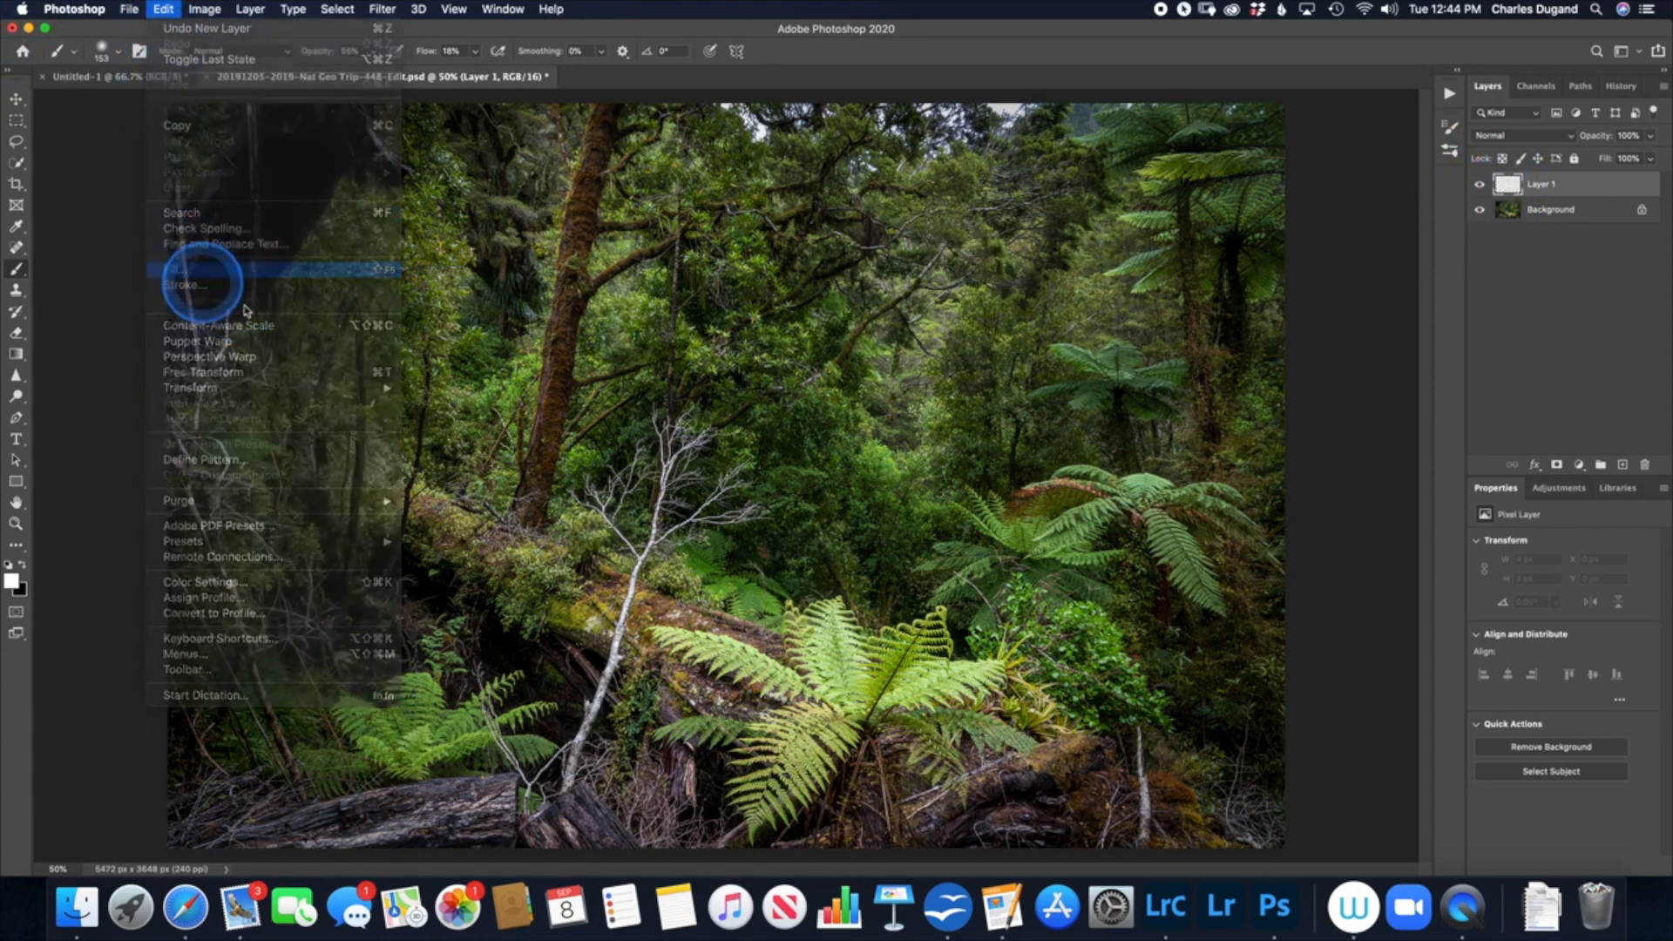
click(969, 207)
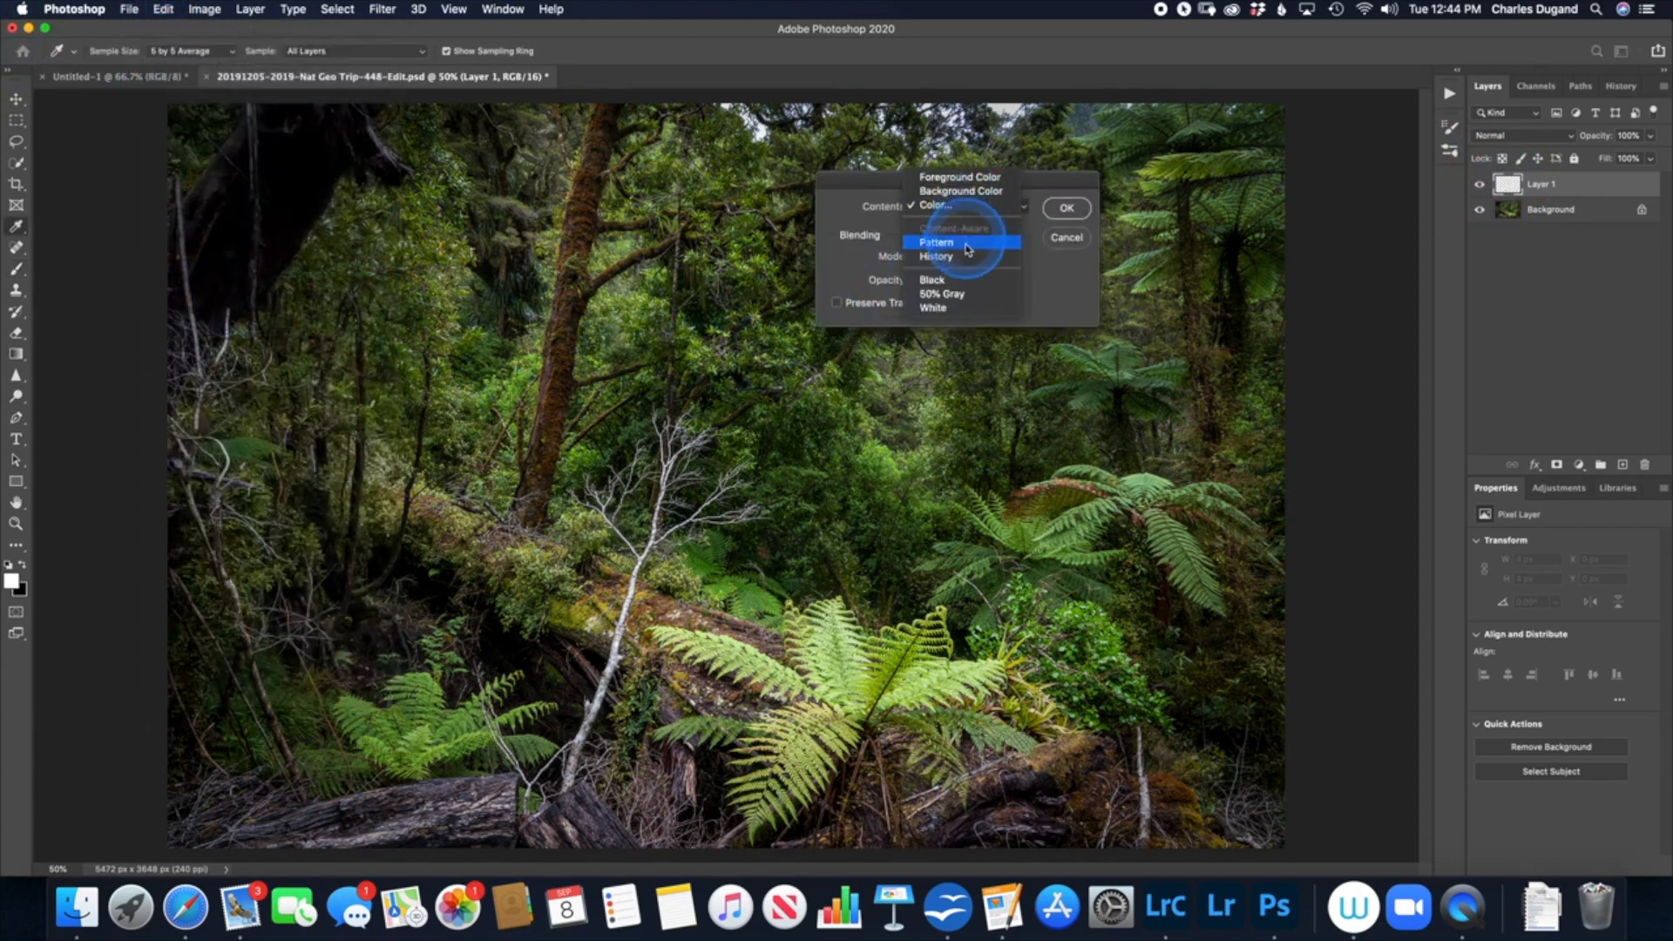
click(962, 294)
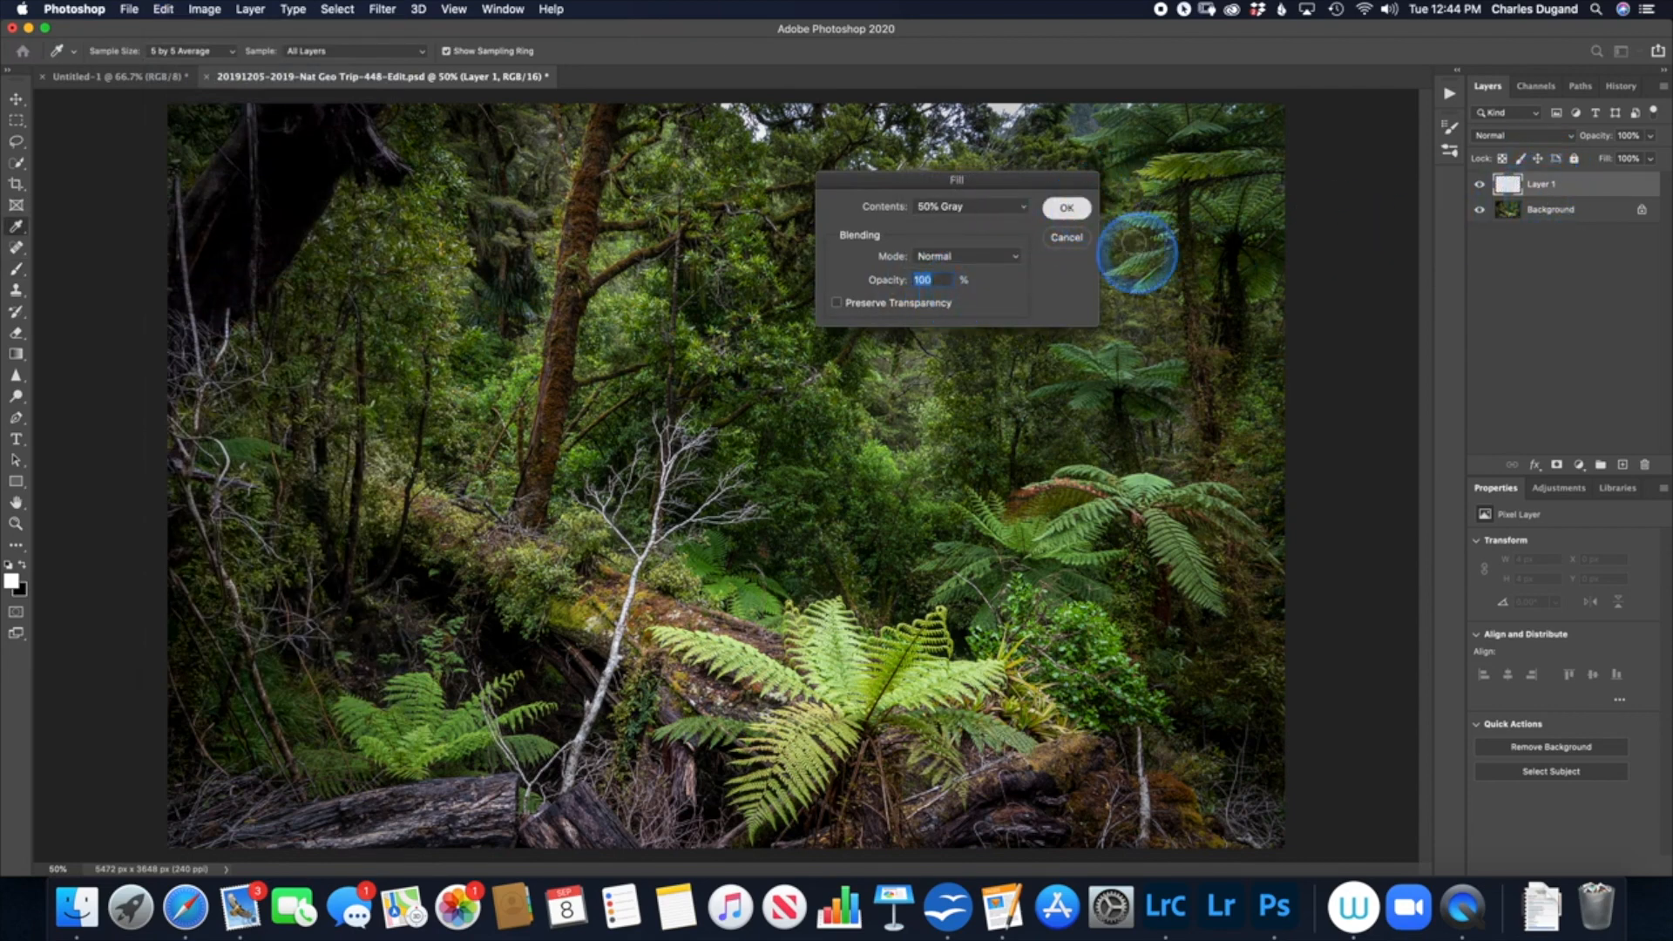
click(1072, 209)
key(b)
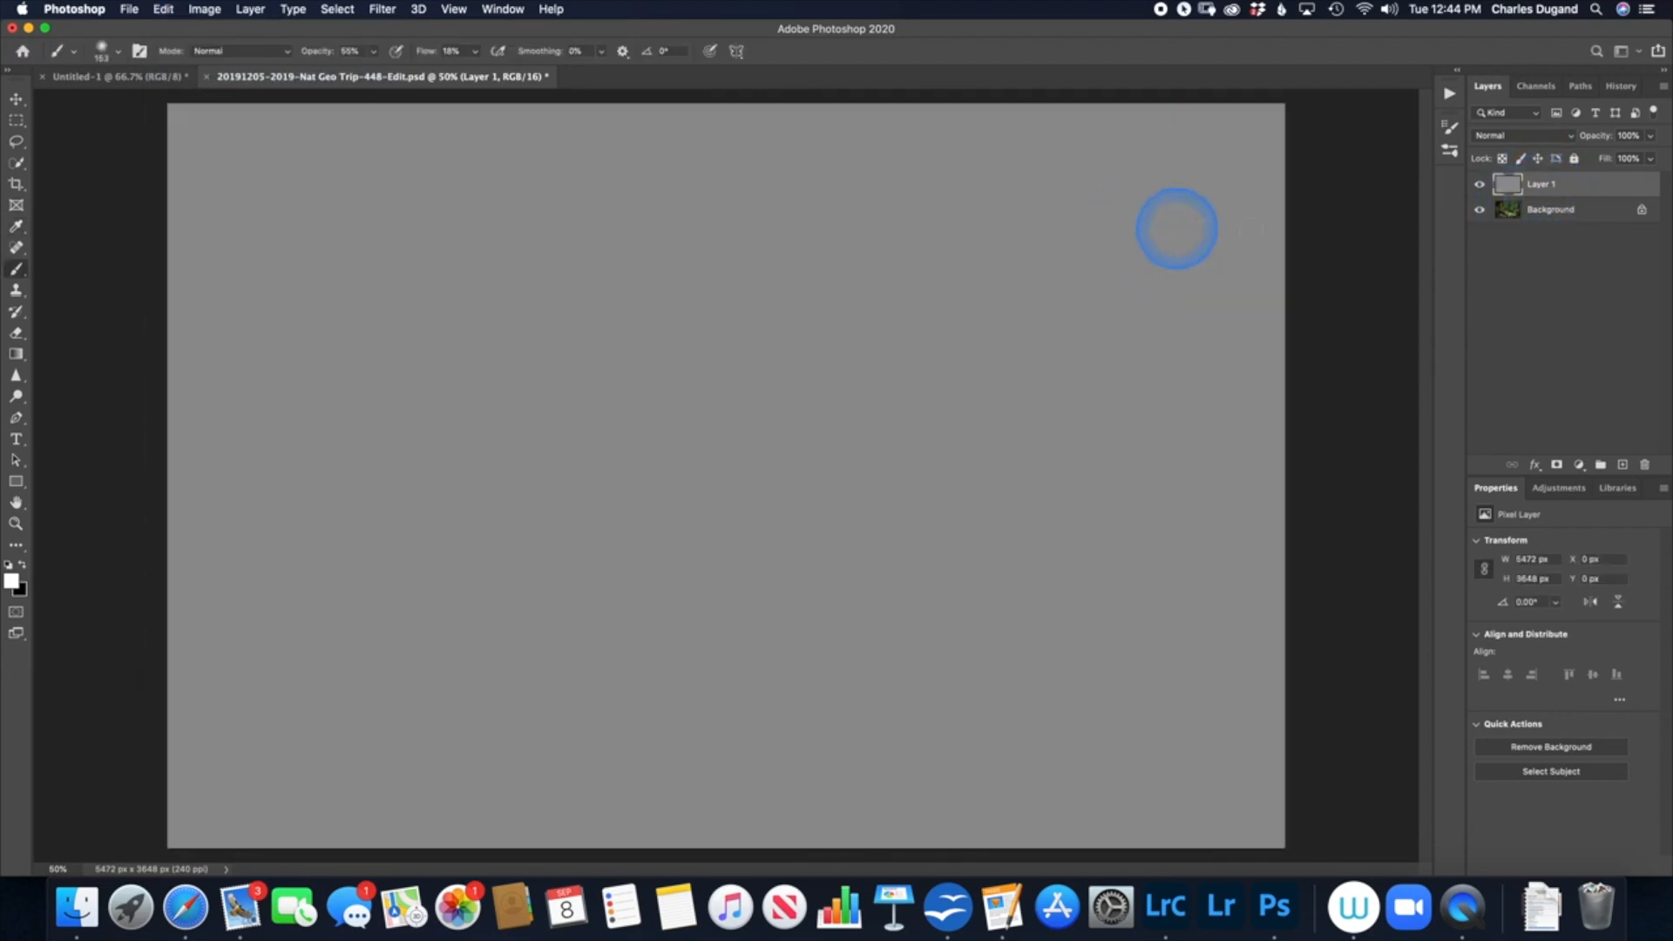
Step: Toggle the gray layer's visibility off and on, and set its blend mode to Overlay
click(1479, 184)
click(1479, 184)
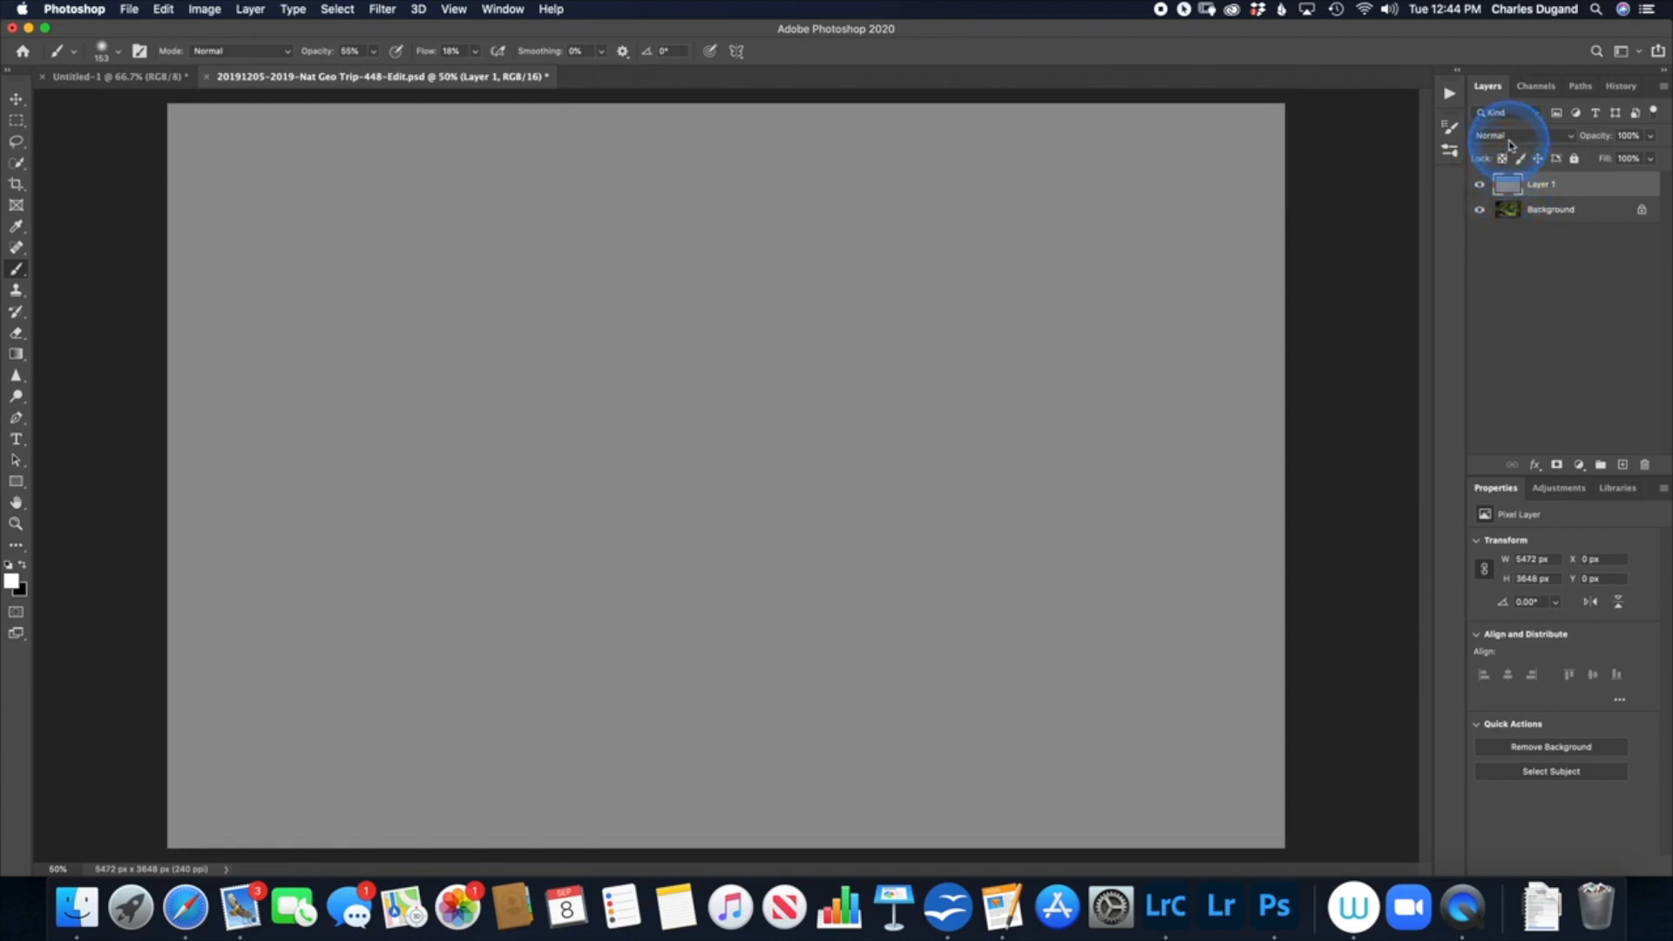
click(1511, 140)
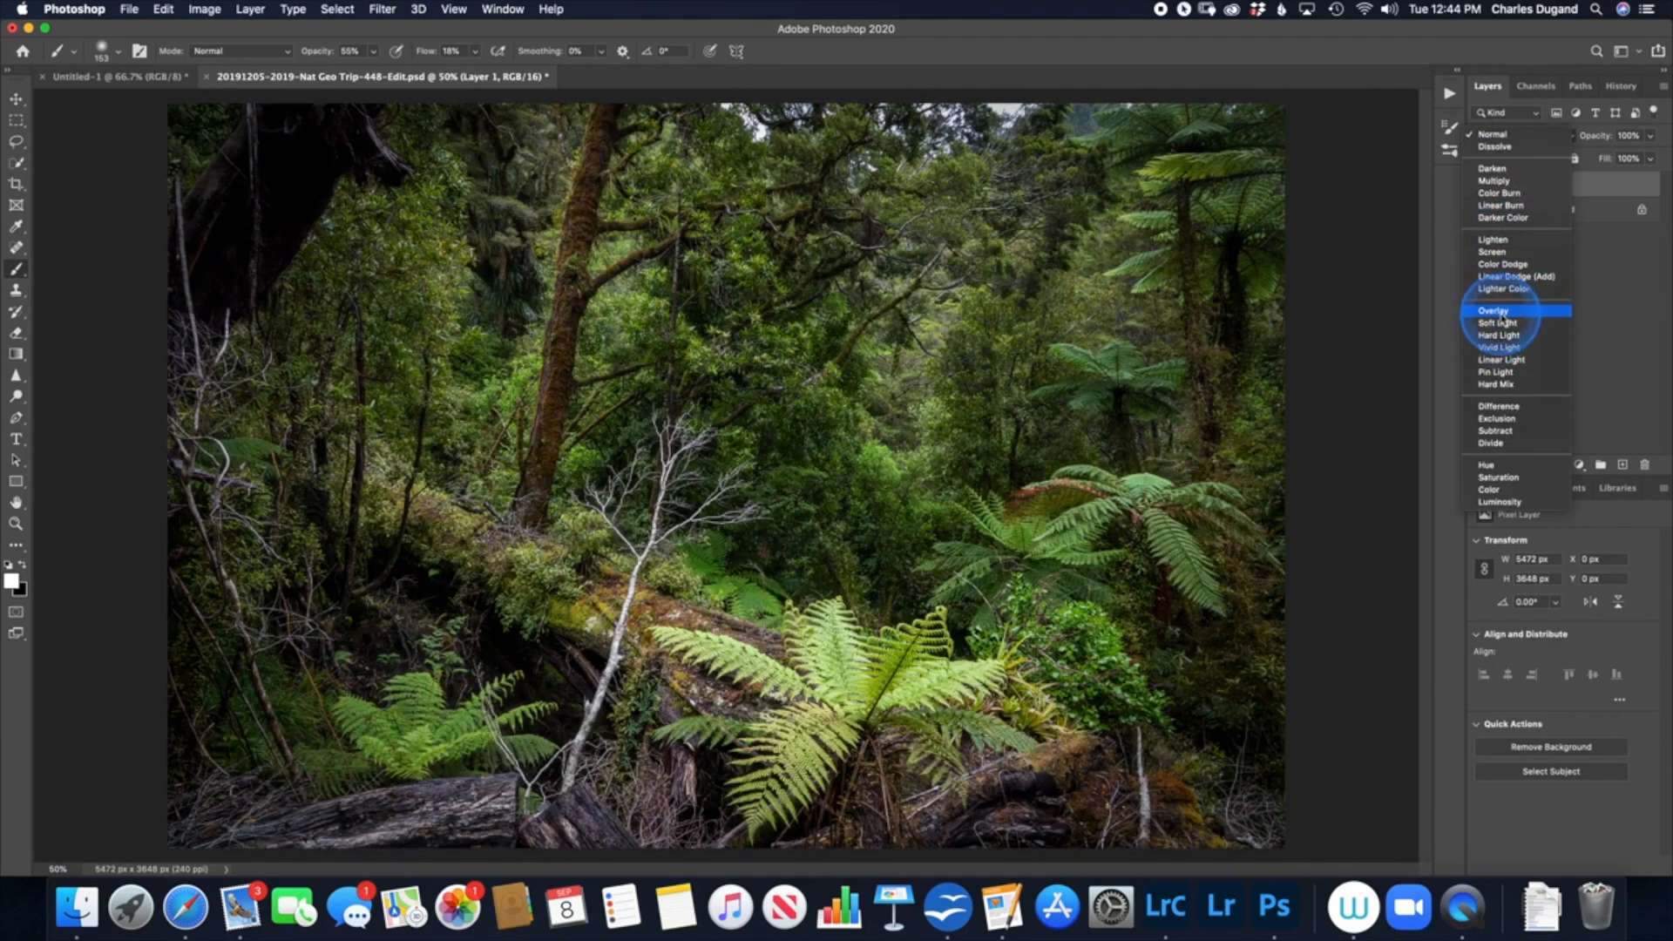
click(1493, 312)
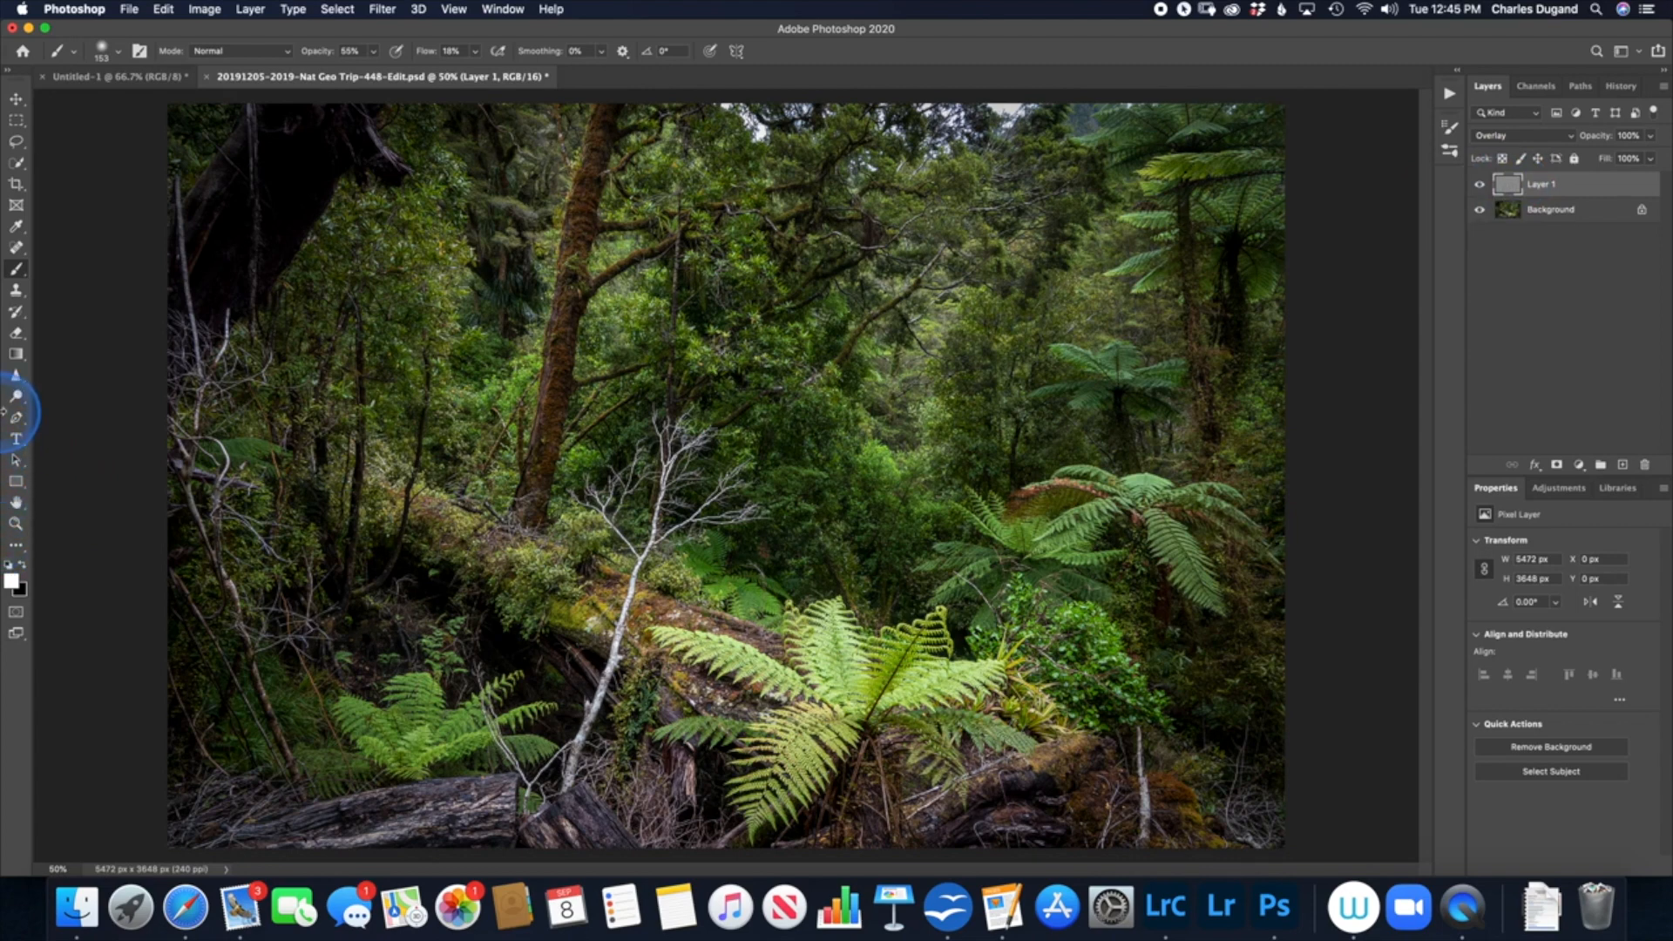
Step: Dodge the fern fronds and the fallen log at the lower left on the gray Layer 1, using Midtones at 81% exposure
click(14, 401)
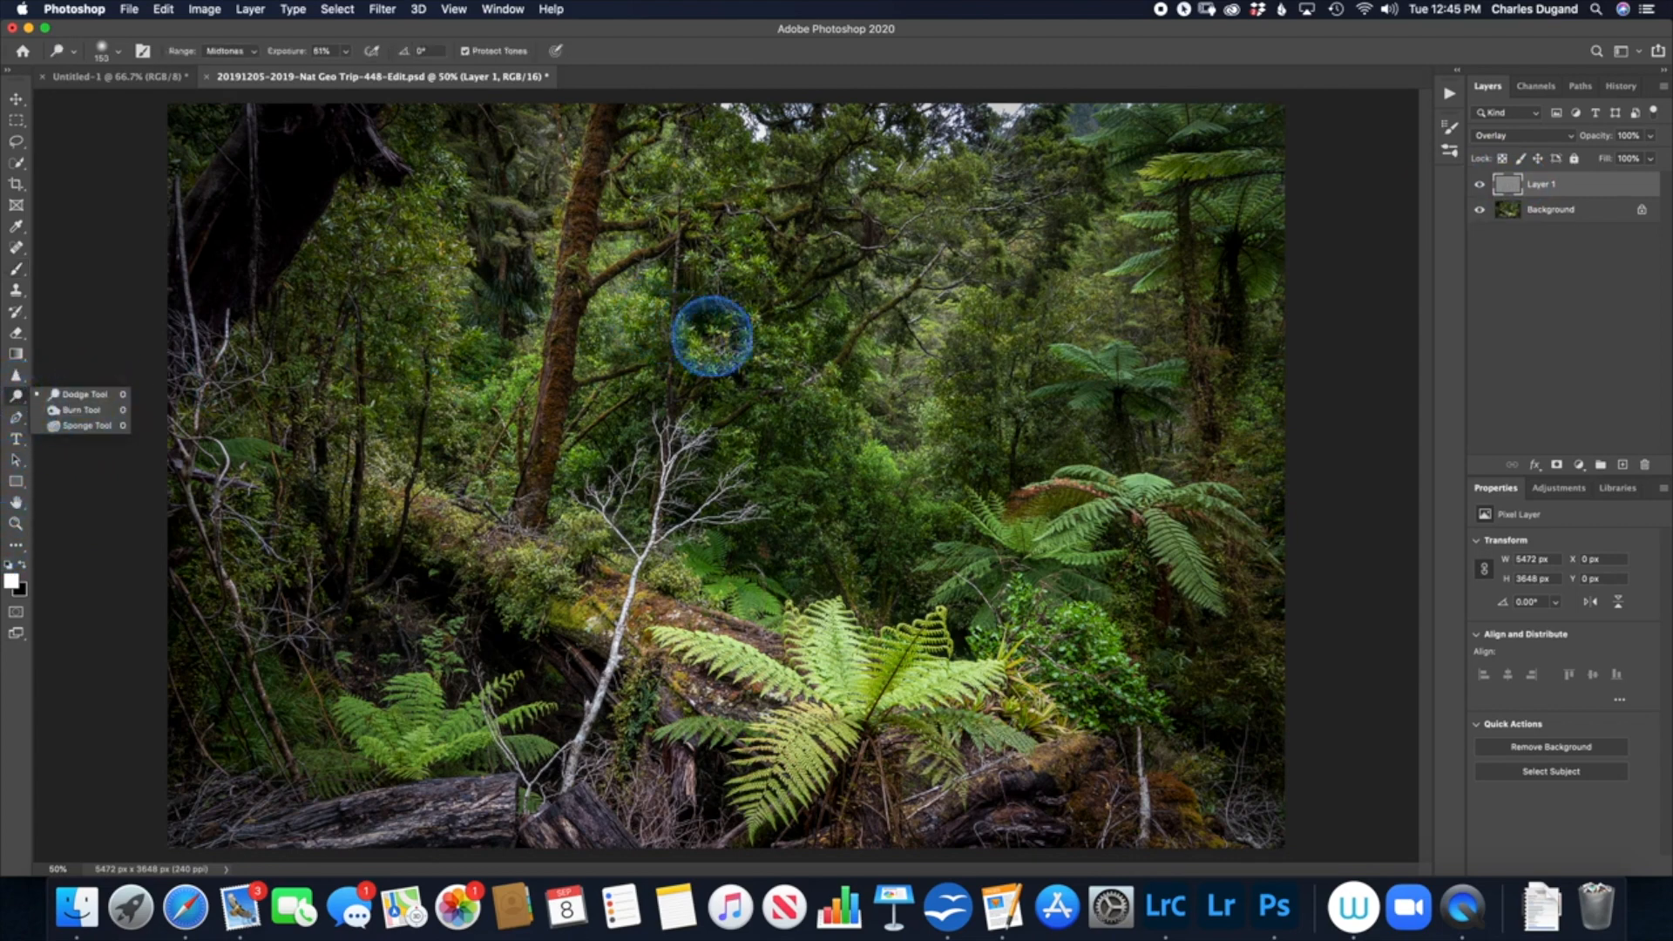
click(1508, 196)
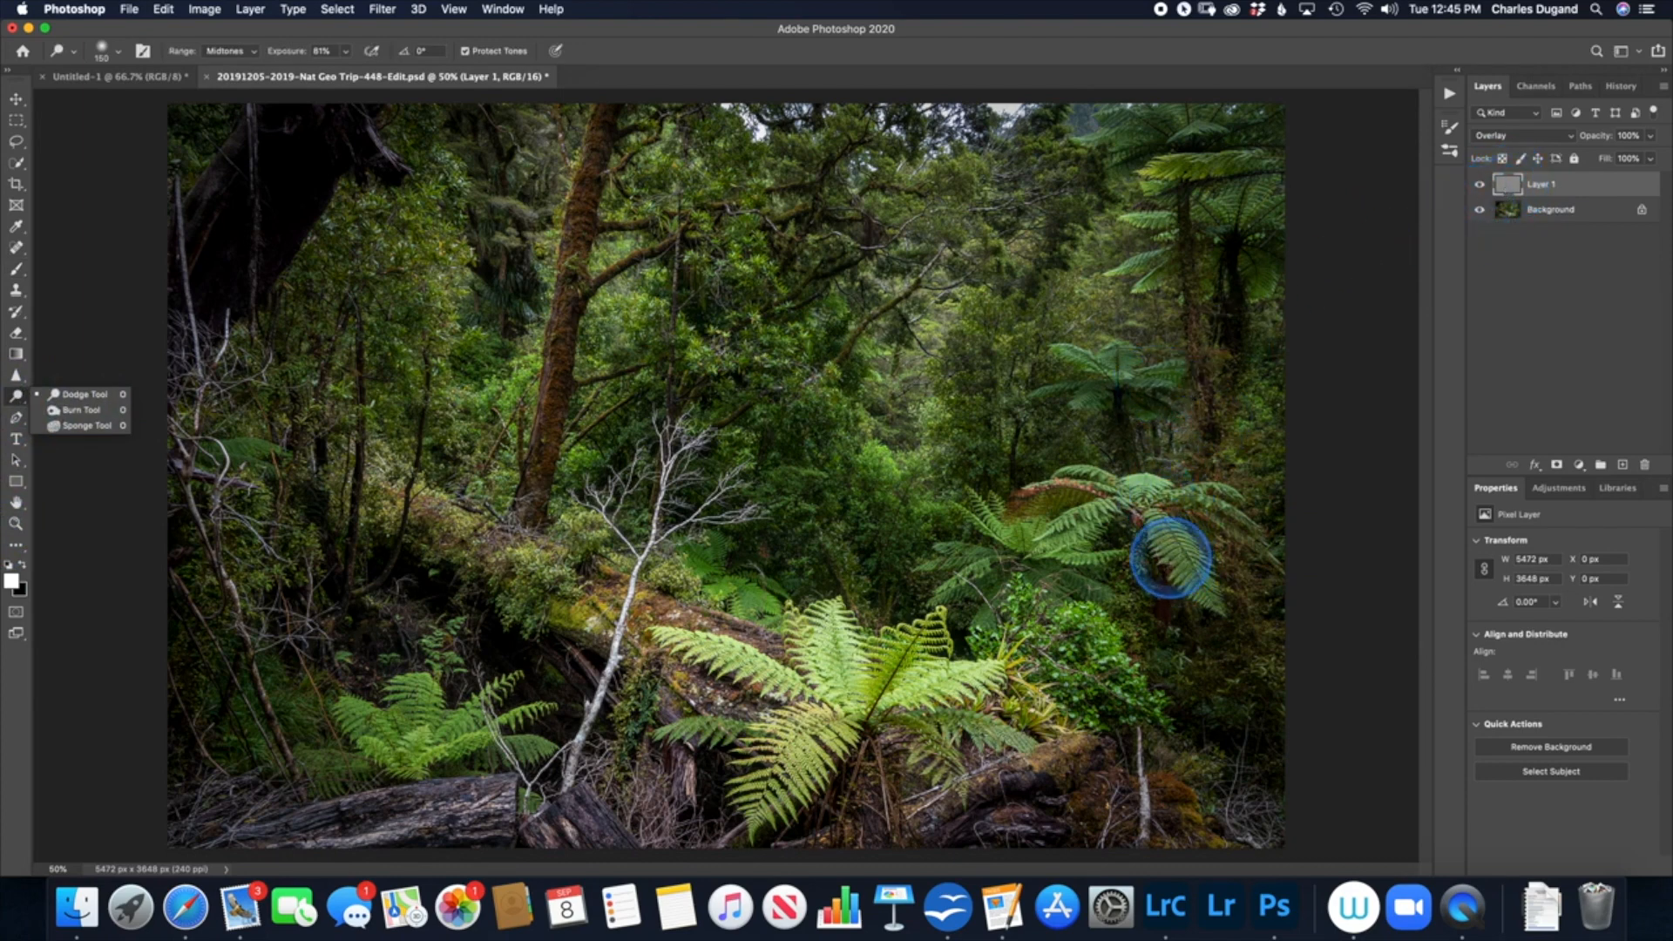
click(1165, 533)
mouse_move(1178, 547)
mouse_down()
mouse_move(1160, 528)
mouse_move(1188, 567)
mouse_move(1135, 504)
mouse_up()
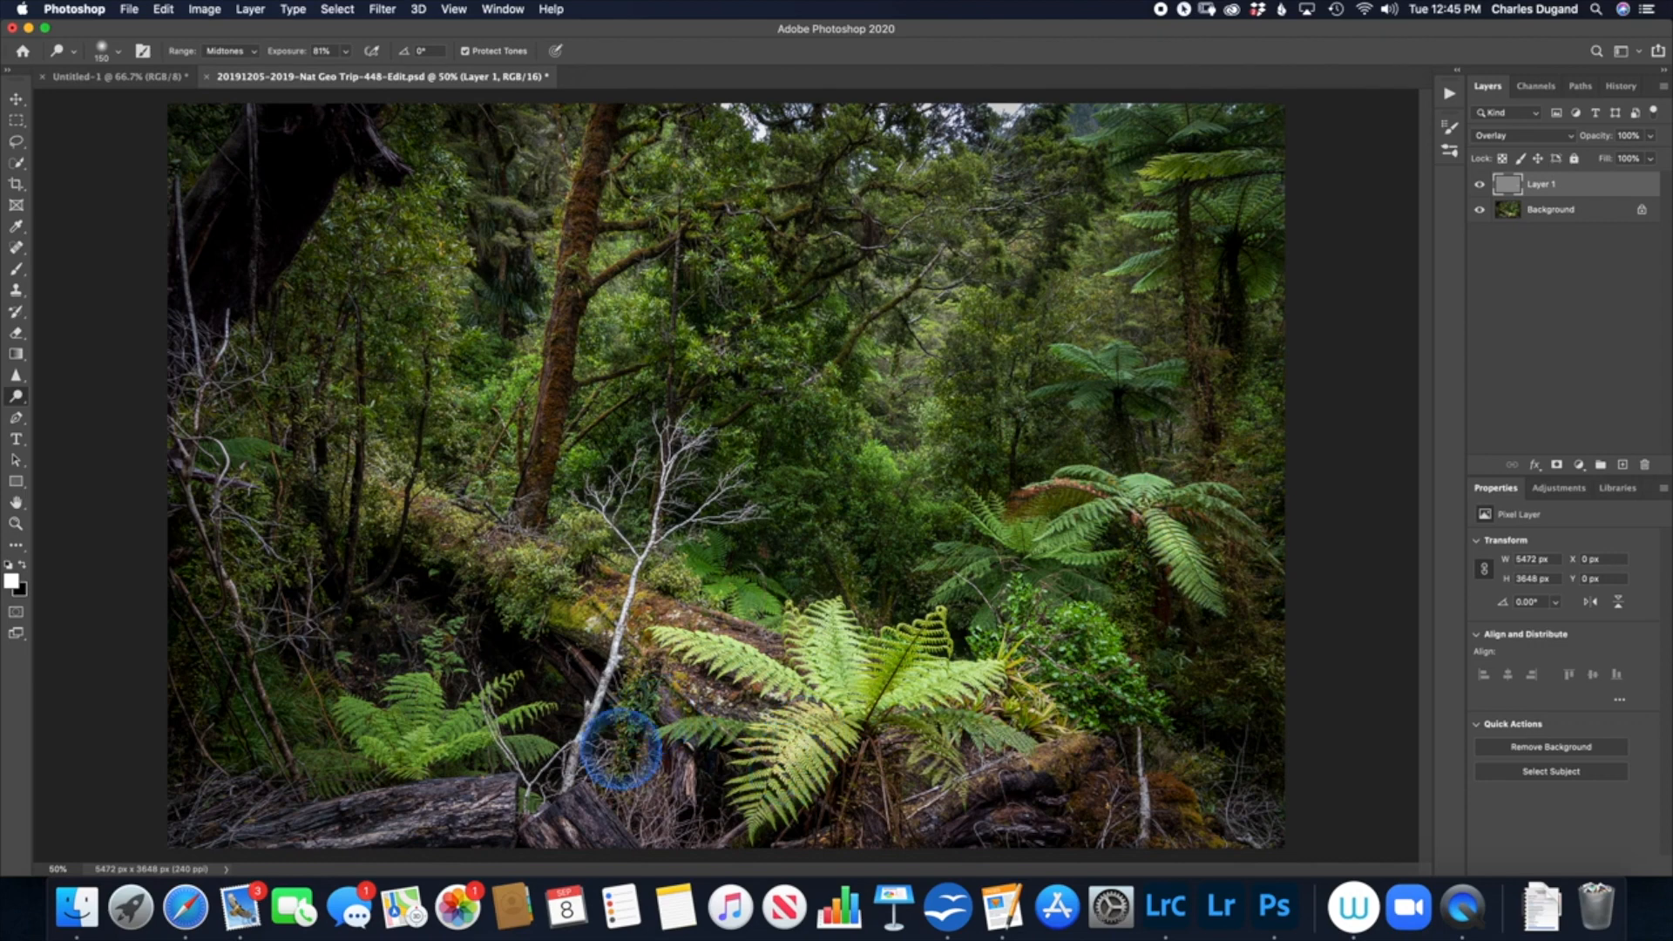
mouse_move(420, 834)
mouse_down()
mouse_move(489, 804)
mouse_move(399, 820)
mouse_move(501, 799)
mouse_move(401, 818)
mouse_up()
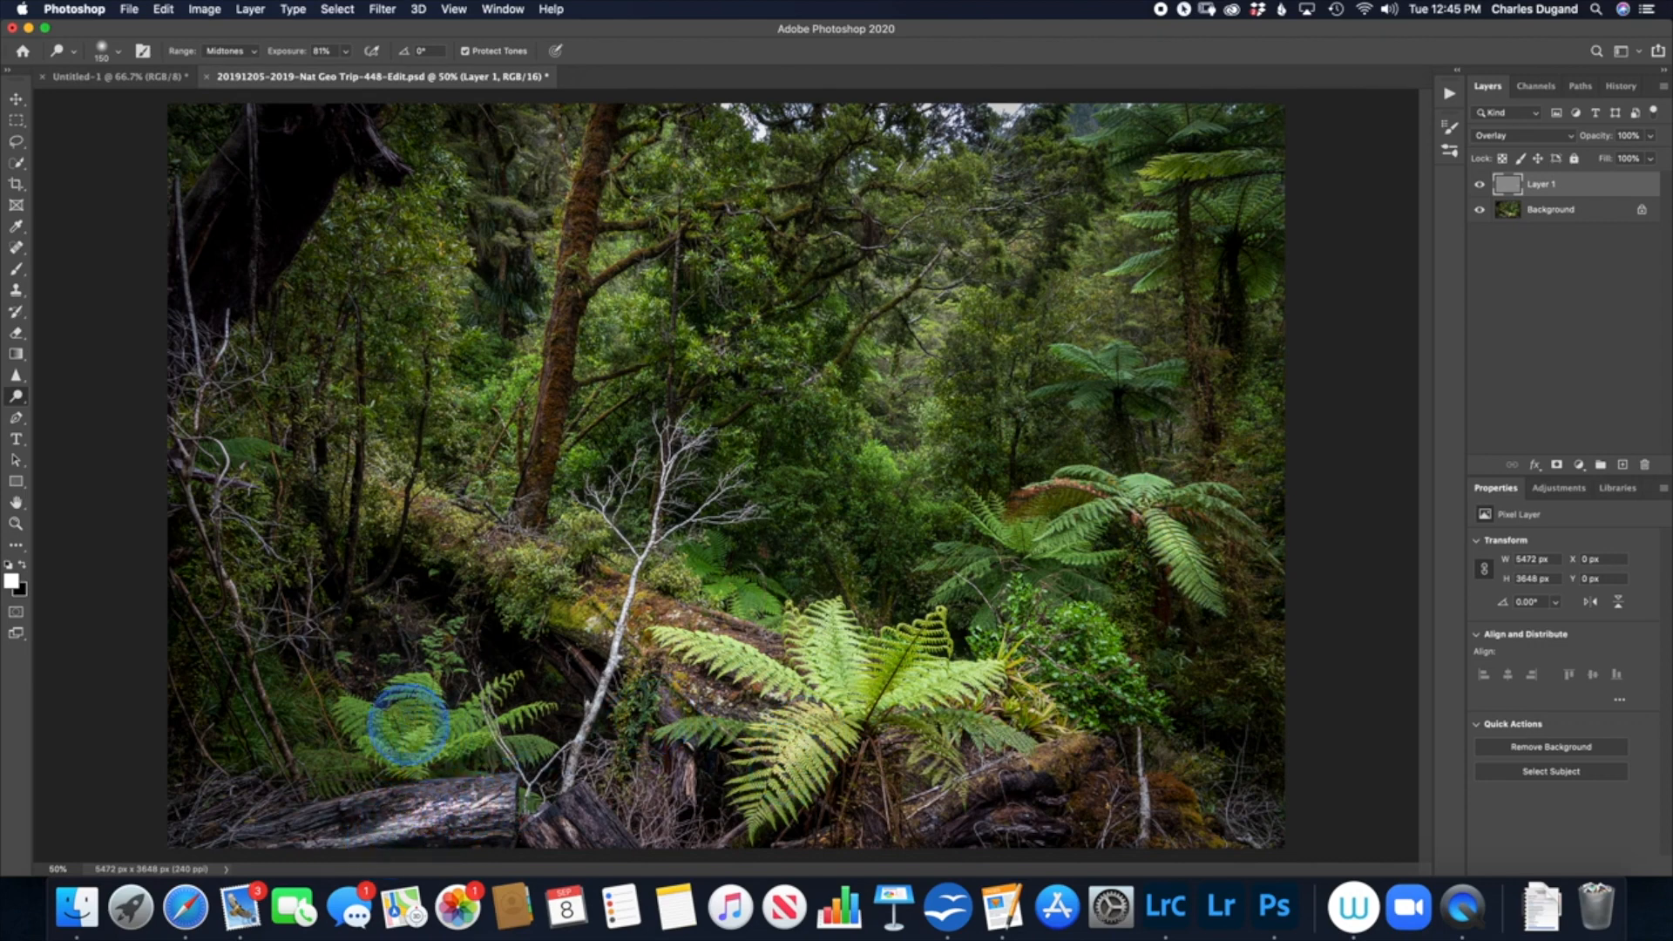
Step: Dodge the foliage at the center of the forest on the gray layer, raising the exposure to 85%
drag(885, 489, 861, 480)
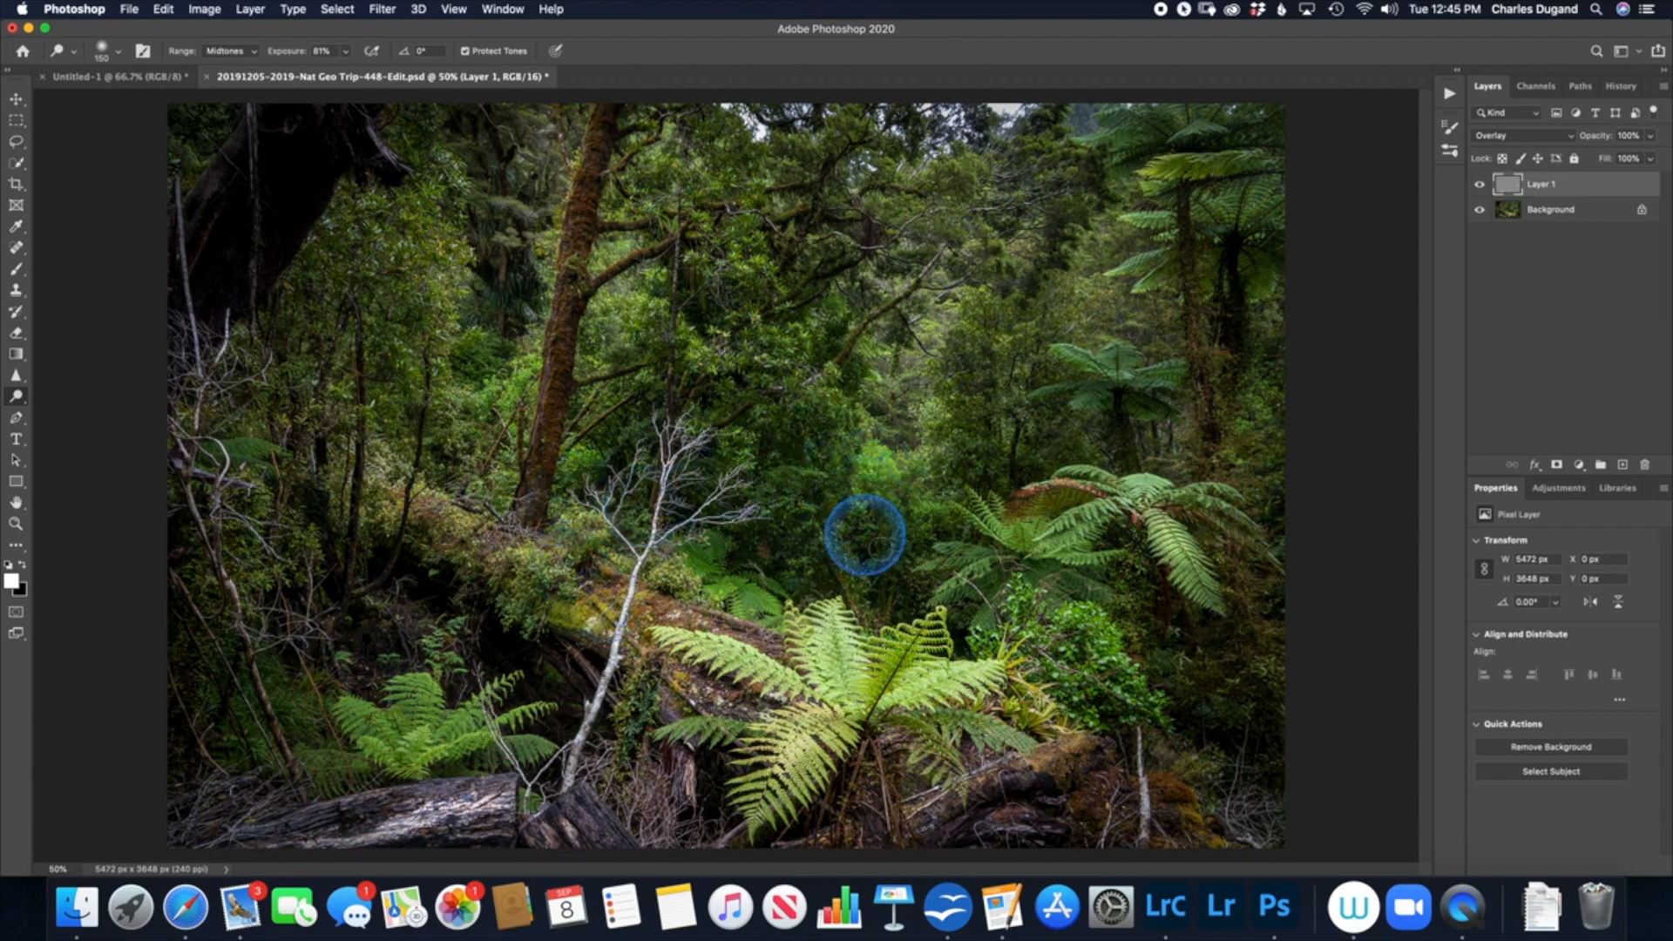
drag(300, 51, 306, 51)
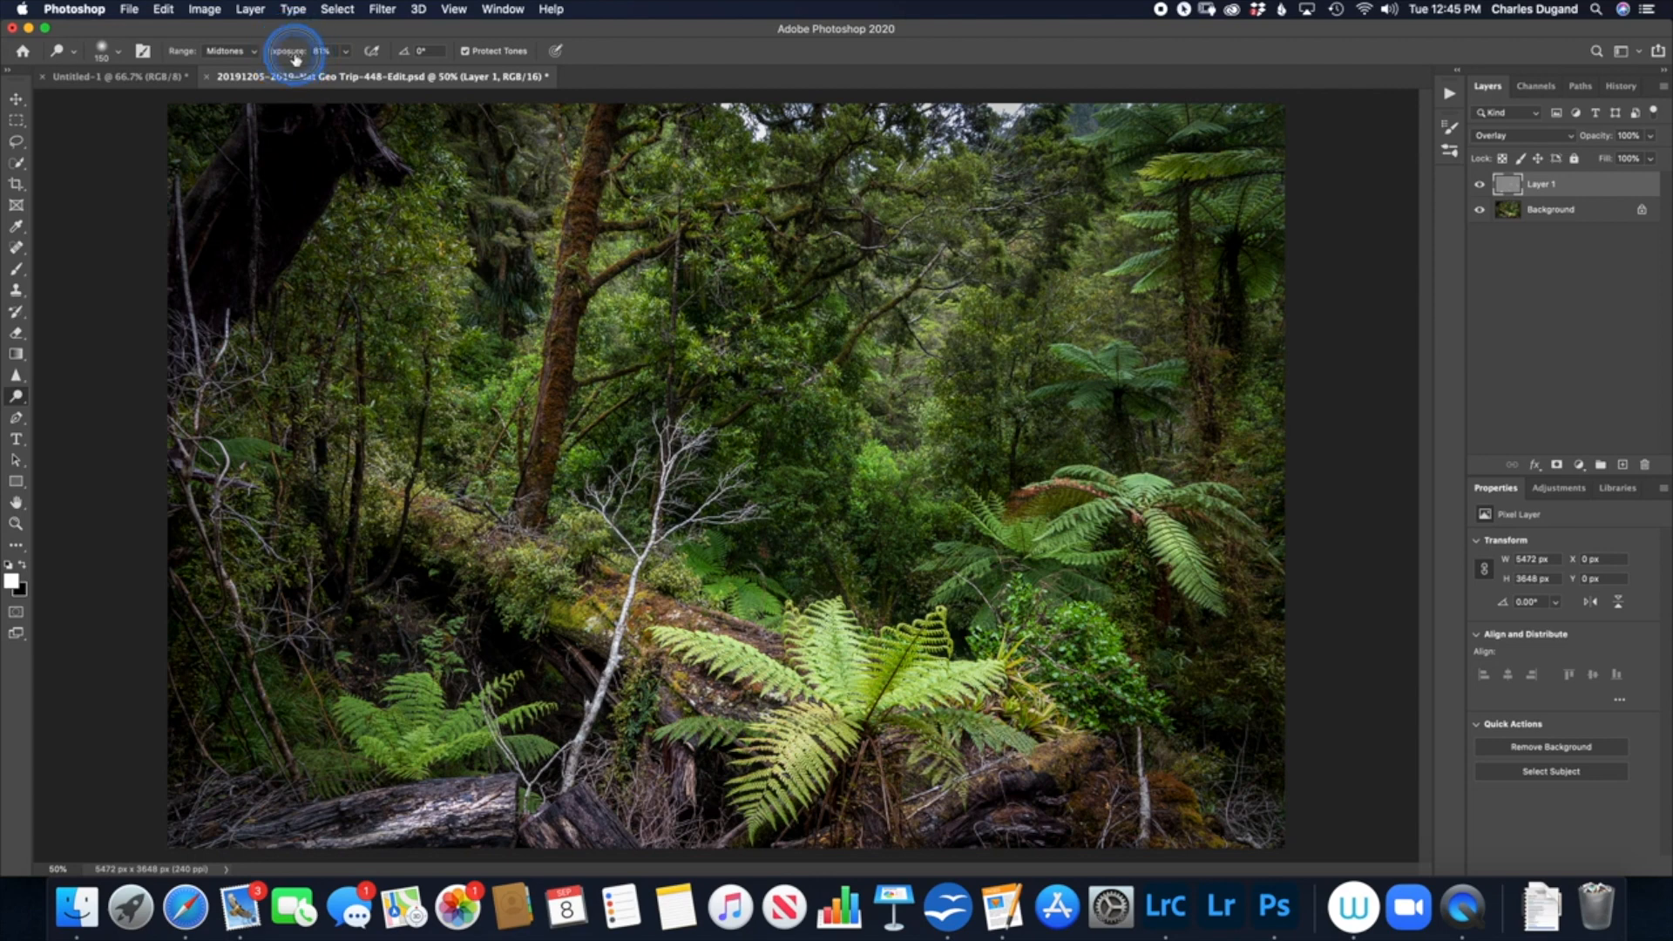
mouse_move(872, 515)
mouse_down()
mouse_move(862, 506)
mouse_move(855, 491)
mouse_move(906, 485)
mouse_move(916, 534)
mouse_move(885, 426)
mouse_move(868, 453)
mouse_move(846, 413)
mouse_move(800, 399)
mouse_up()
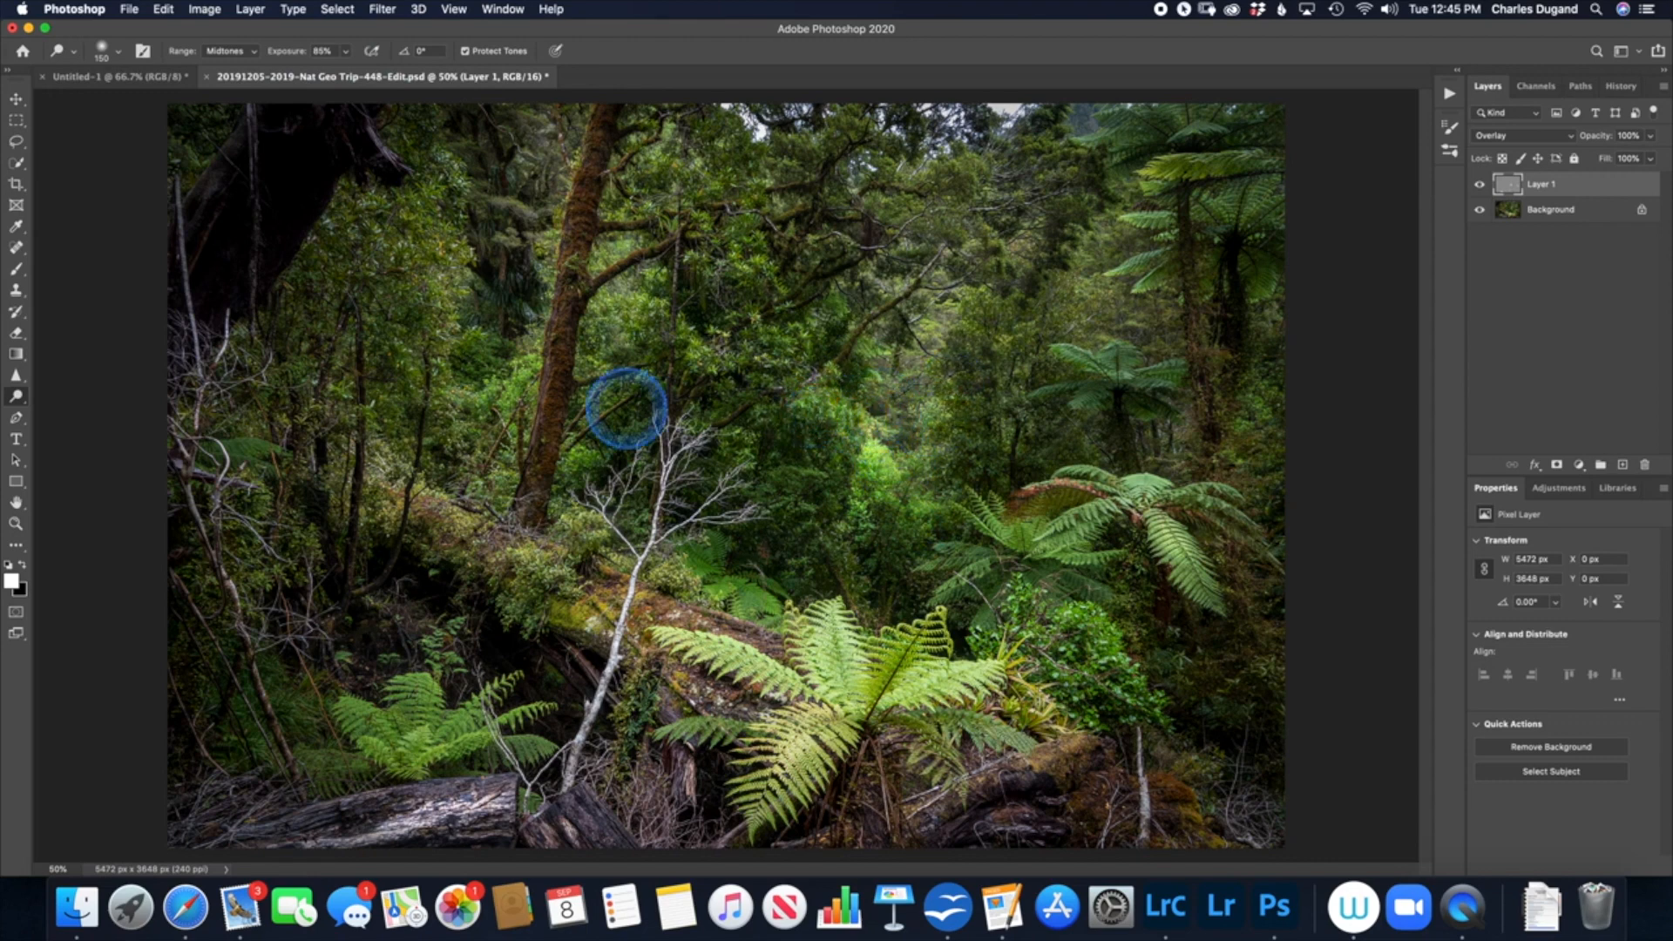
Step: Burn the lower corners of the photo on the gray layer with a 1400 px brush, using Highlights at 58% exposure
drag(16, 401, 67, 418)
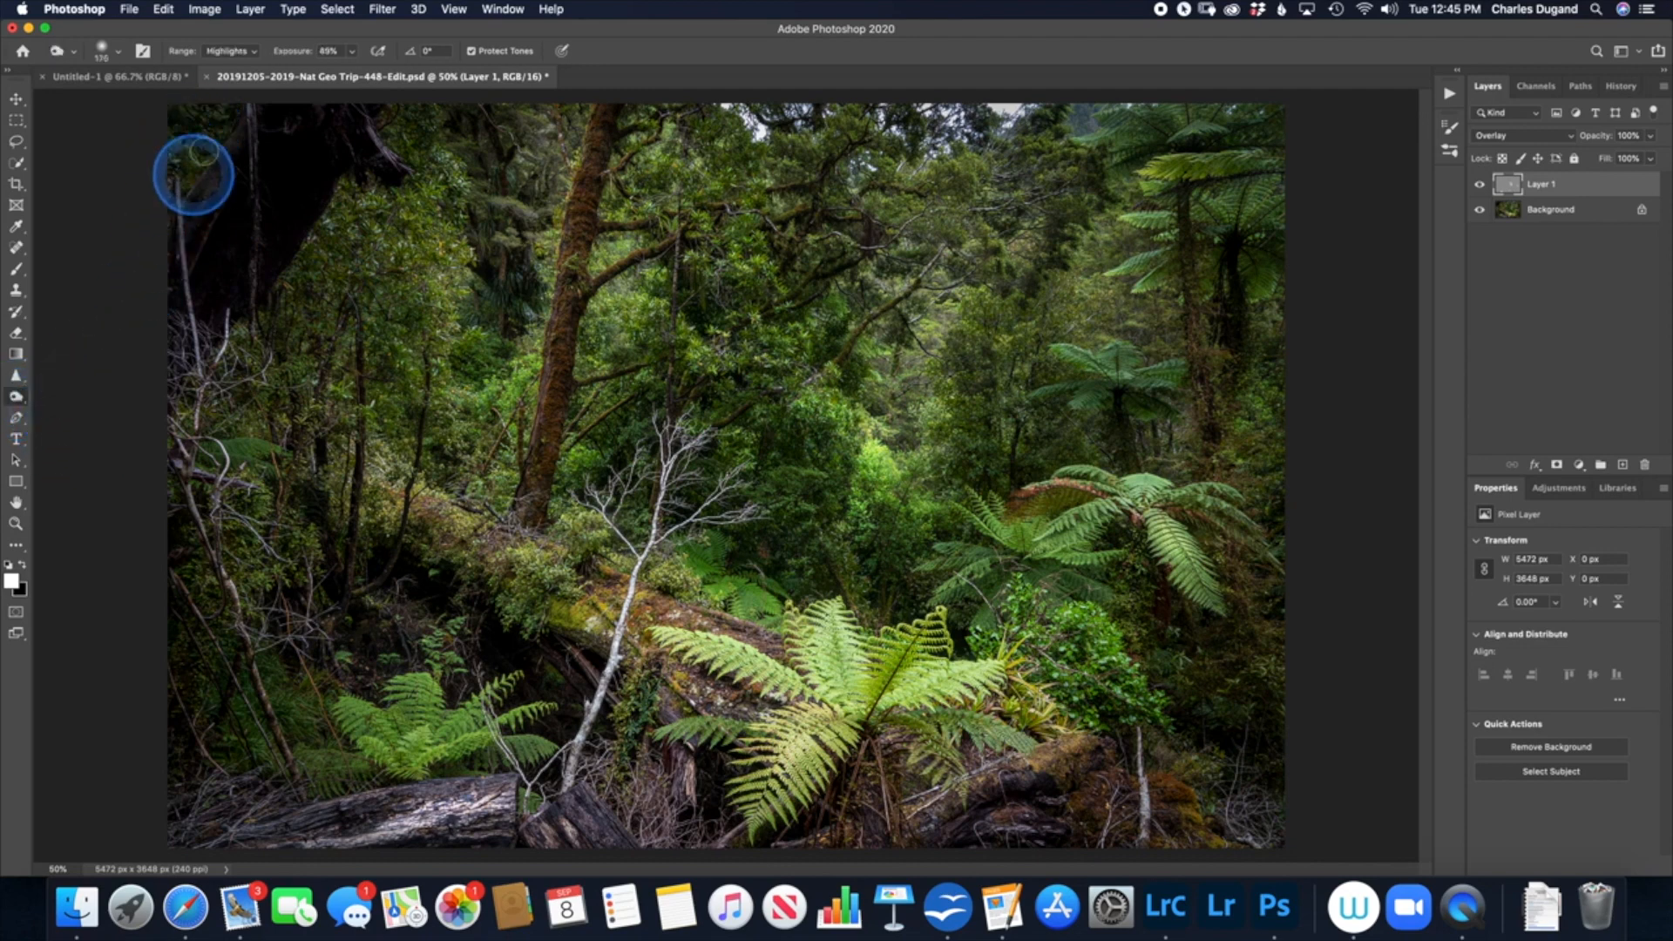
drag(297, 59, 300, 65)
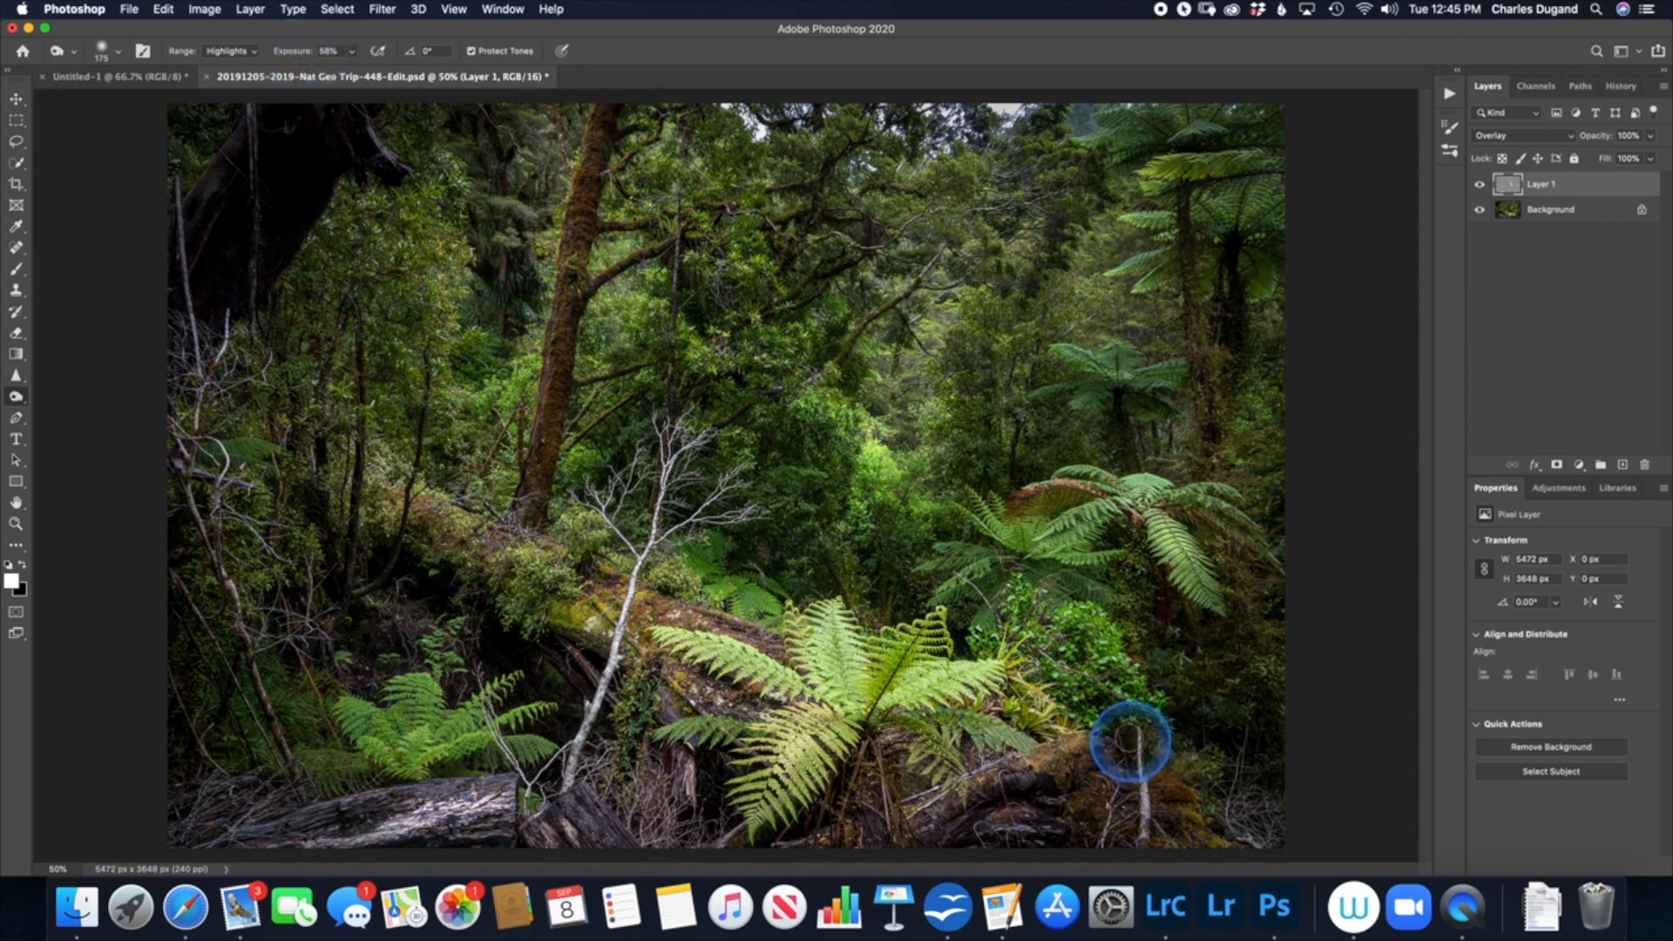
key(bracketright)
key(bracketright)
key(bracketright)
key(bracketright)
key(bracketright)
key(bracketright)
key(bracketright)
key(bracketright)
key(bracketright)
key(bracketright)
key(bracketright)
key(bracketright)
key(bracketright)
key(bracketright)
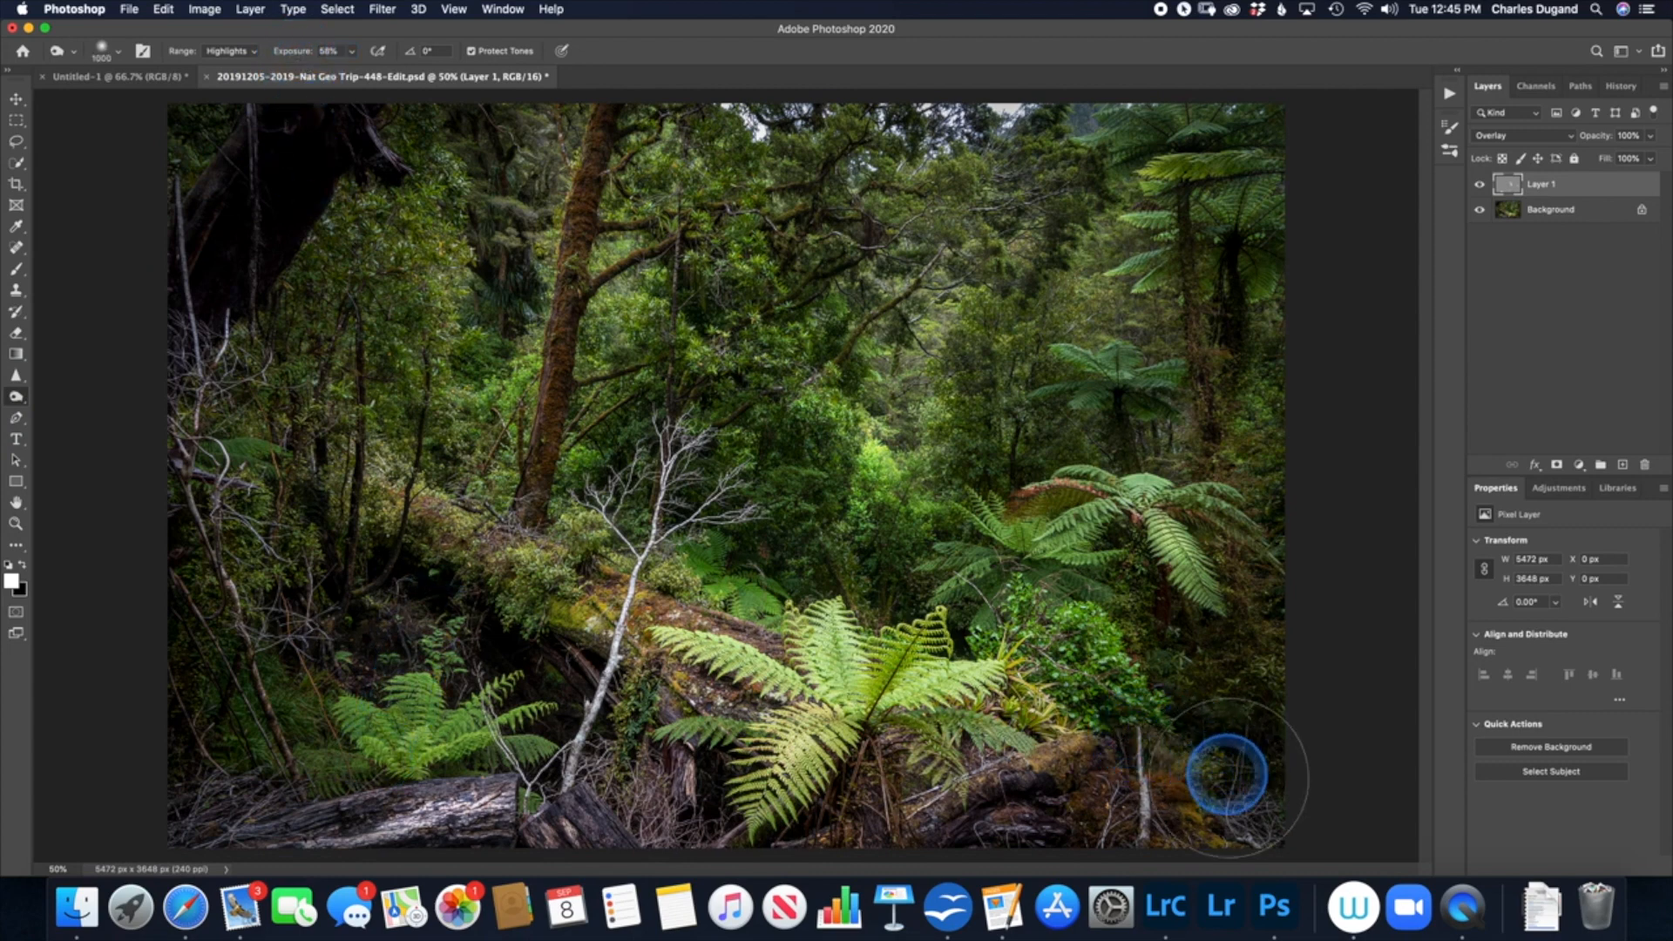
mouse_move(1141, 788)
mouse_down()
mouse_move(1253, 748)
mouse_move(1004, 813)
mouse_move(1179, 731)
mouse_move(1307, 626)
mouse_move(1098, 744)
mouse_move(645, 820)
mouse_move(763, 817)
mouse_move(667, 814)
mouse_move(777, 787)
mouse_move(763, 782)
mouse_move(666, 792)
mouse_move(230, 747)
mouse_move(402, 762)
mouse_move(283, 782)
mouse_move(236, 720)
mouse_move(337, 779)
mouse_move(542, 787)
mouse_move(1035, 703)
mouse_move(1188, 668)
mouse_move(1263, 636)
mouse_up()
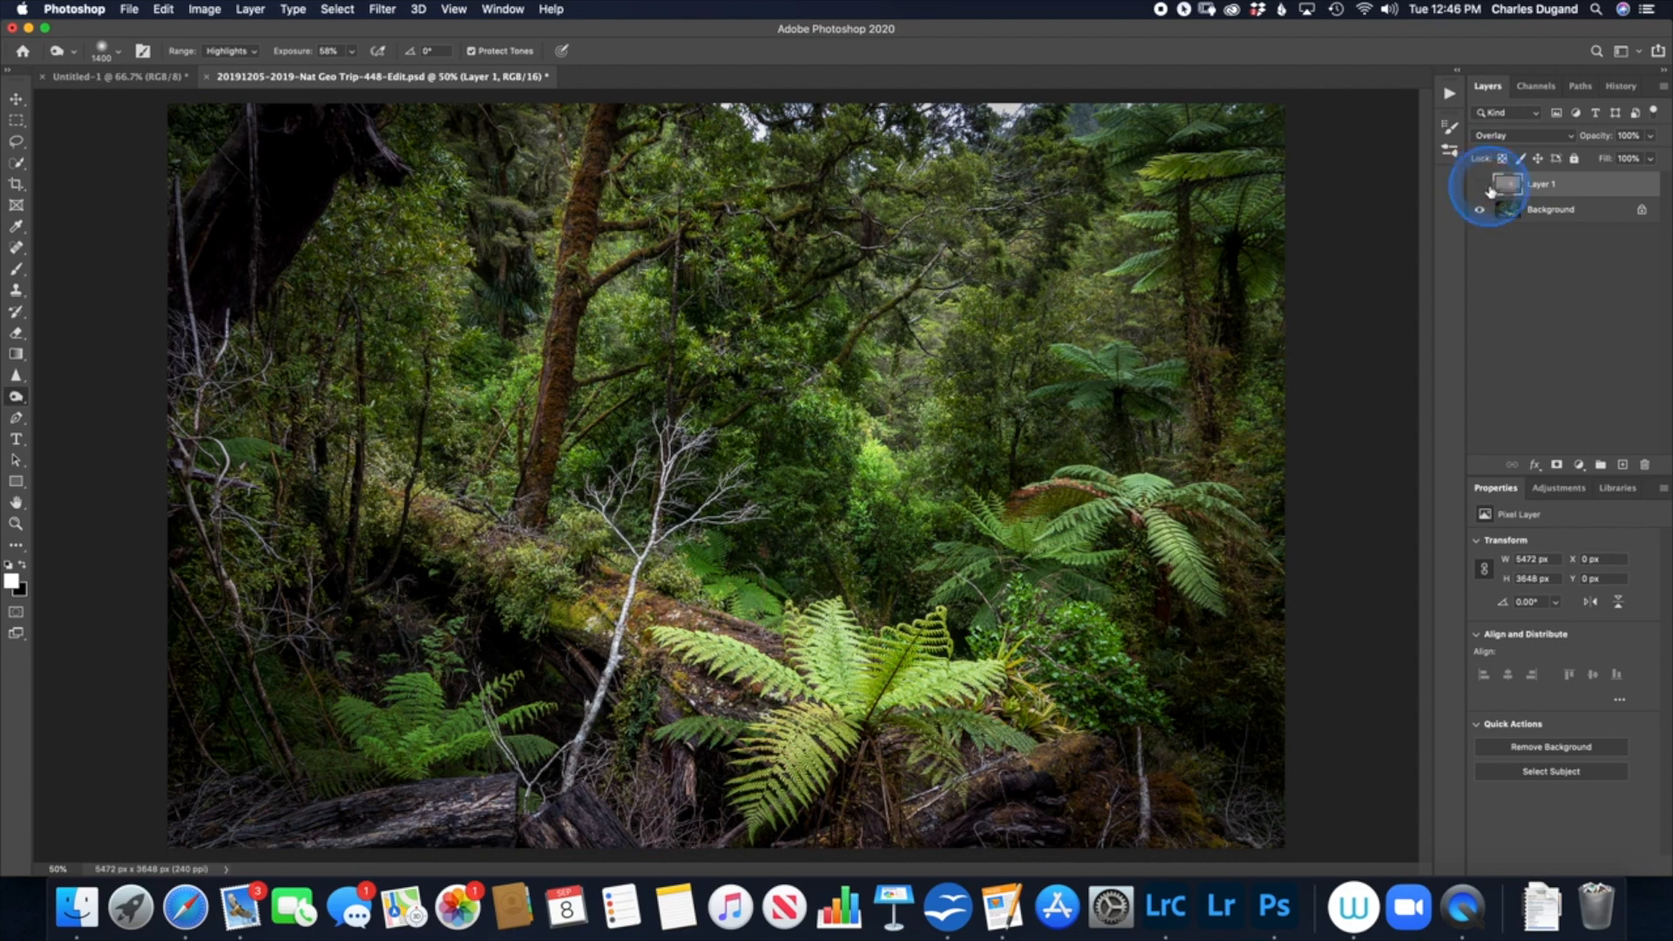
Step: Toggle the gray layer's visibility repeatedly to compare the photo with and without the dodging and burning
click(1481, 185)
click(1481, 185)
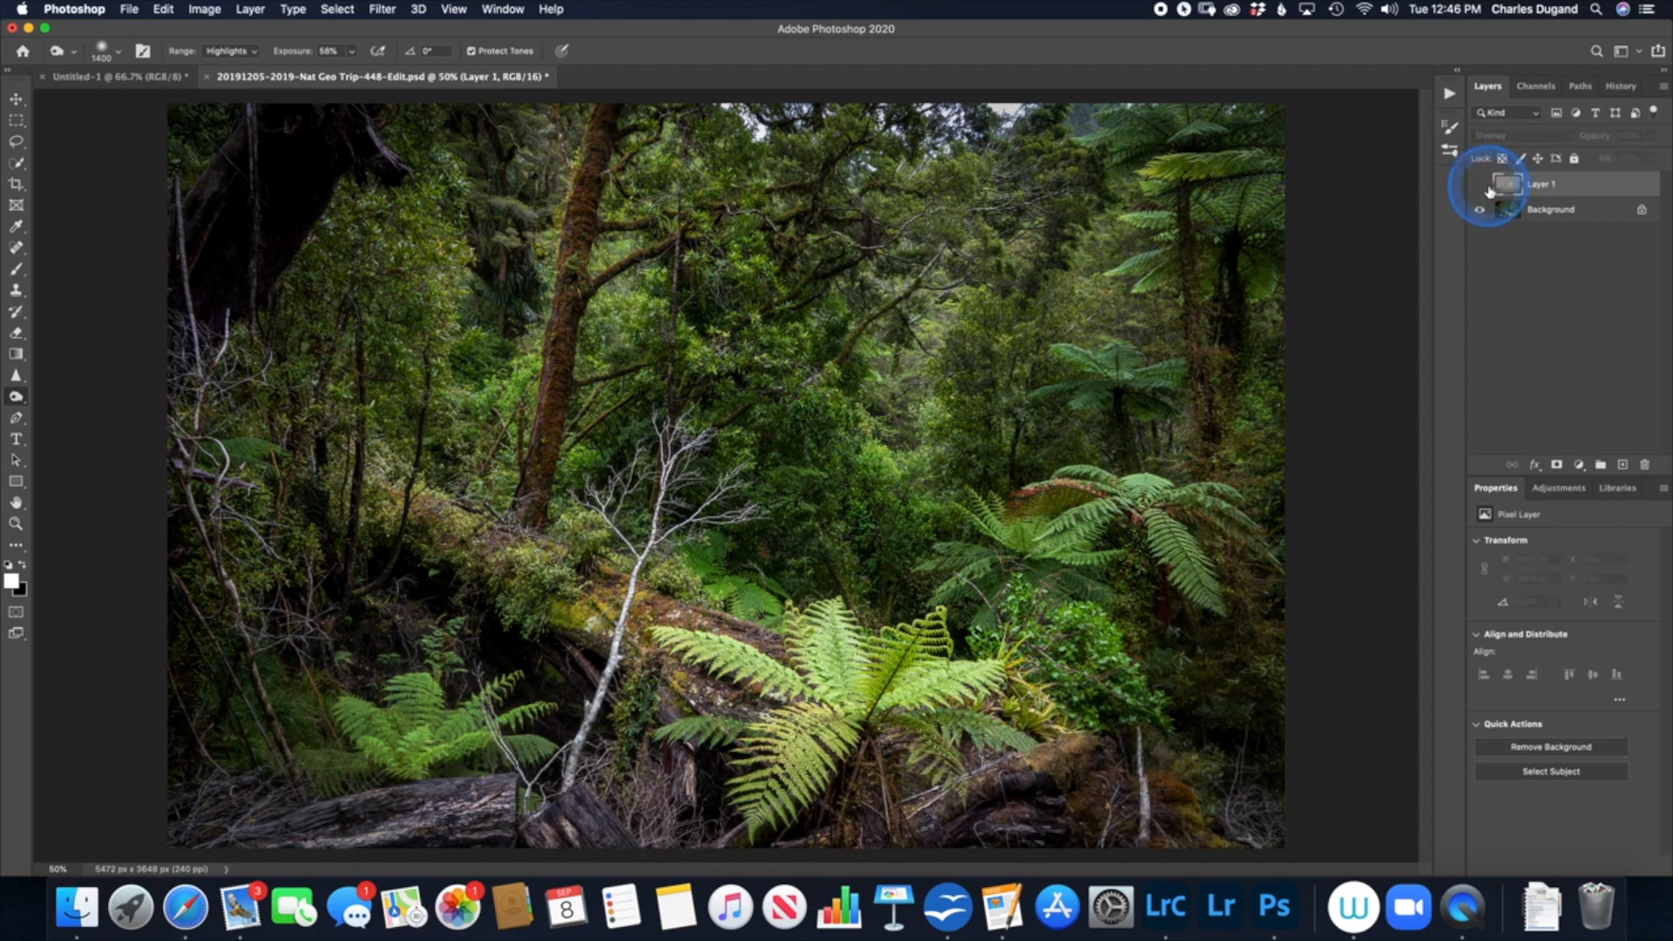
click(1481, 185)
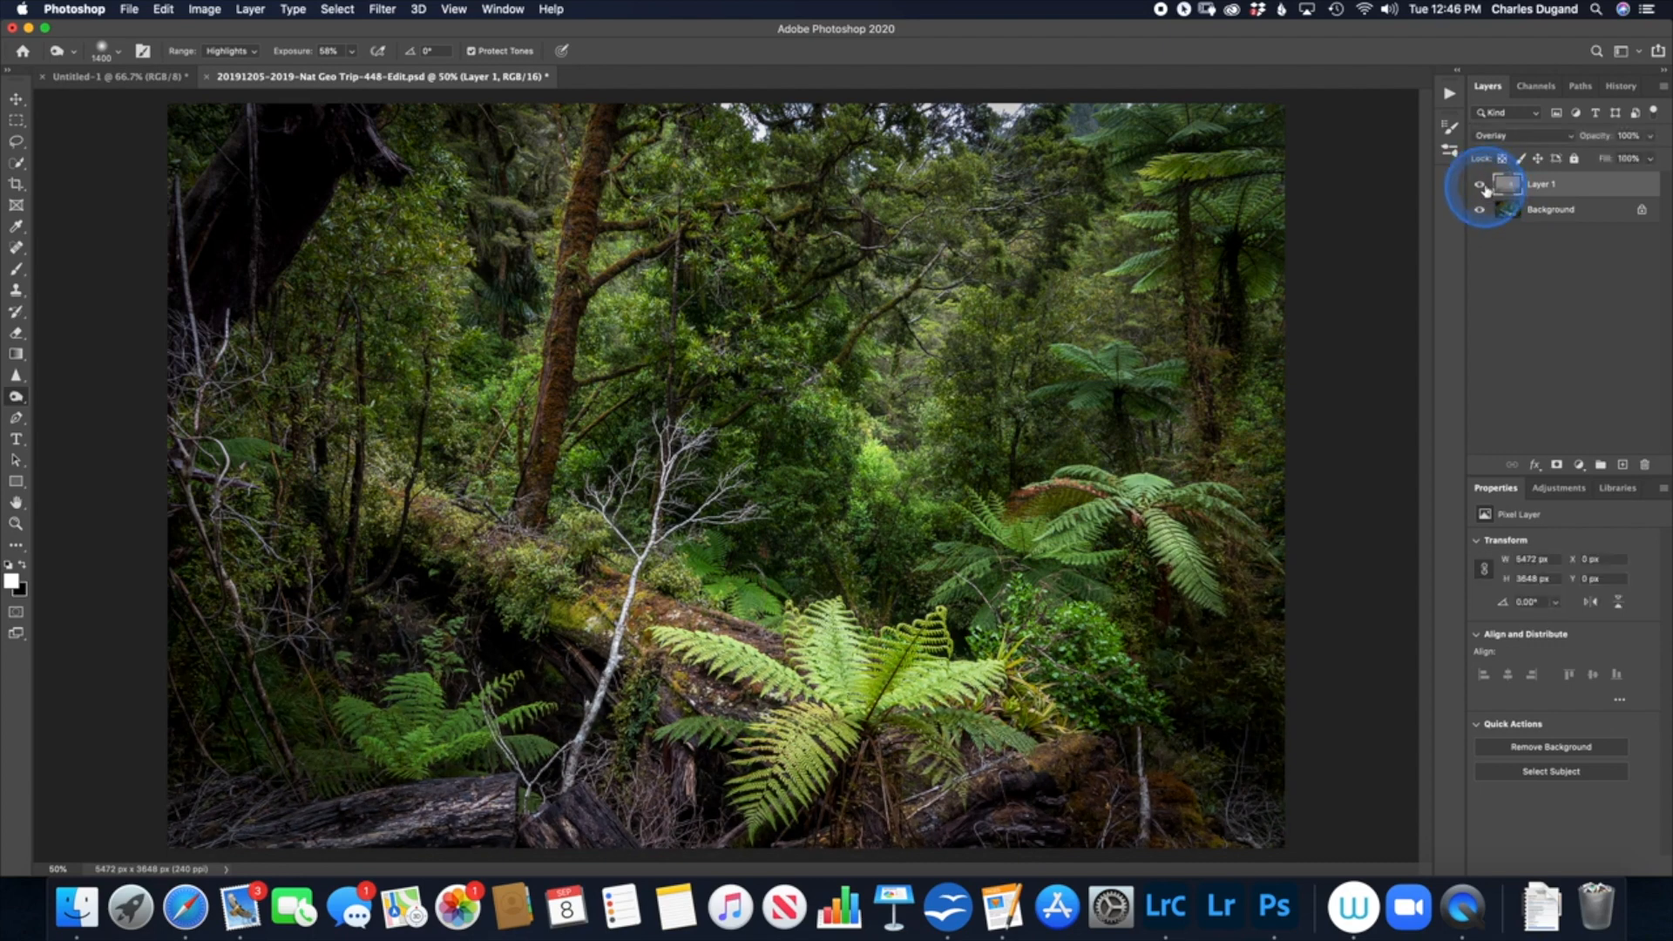
click(1481, 184)
click(1482, 185)
click(1481, 186)
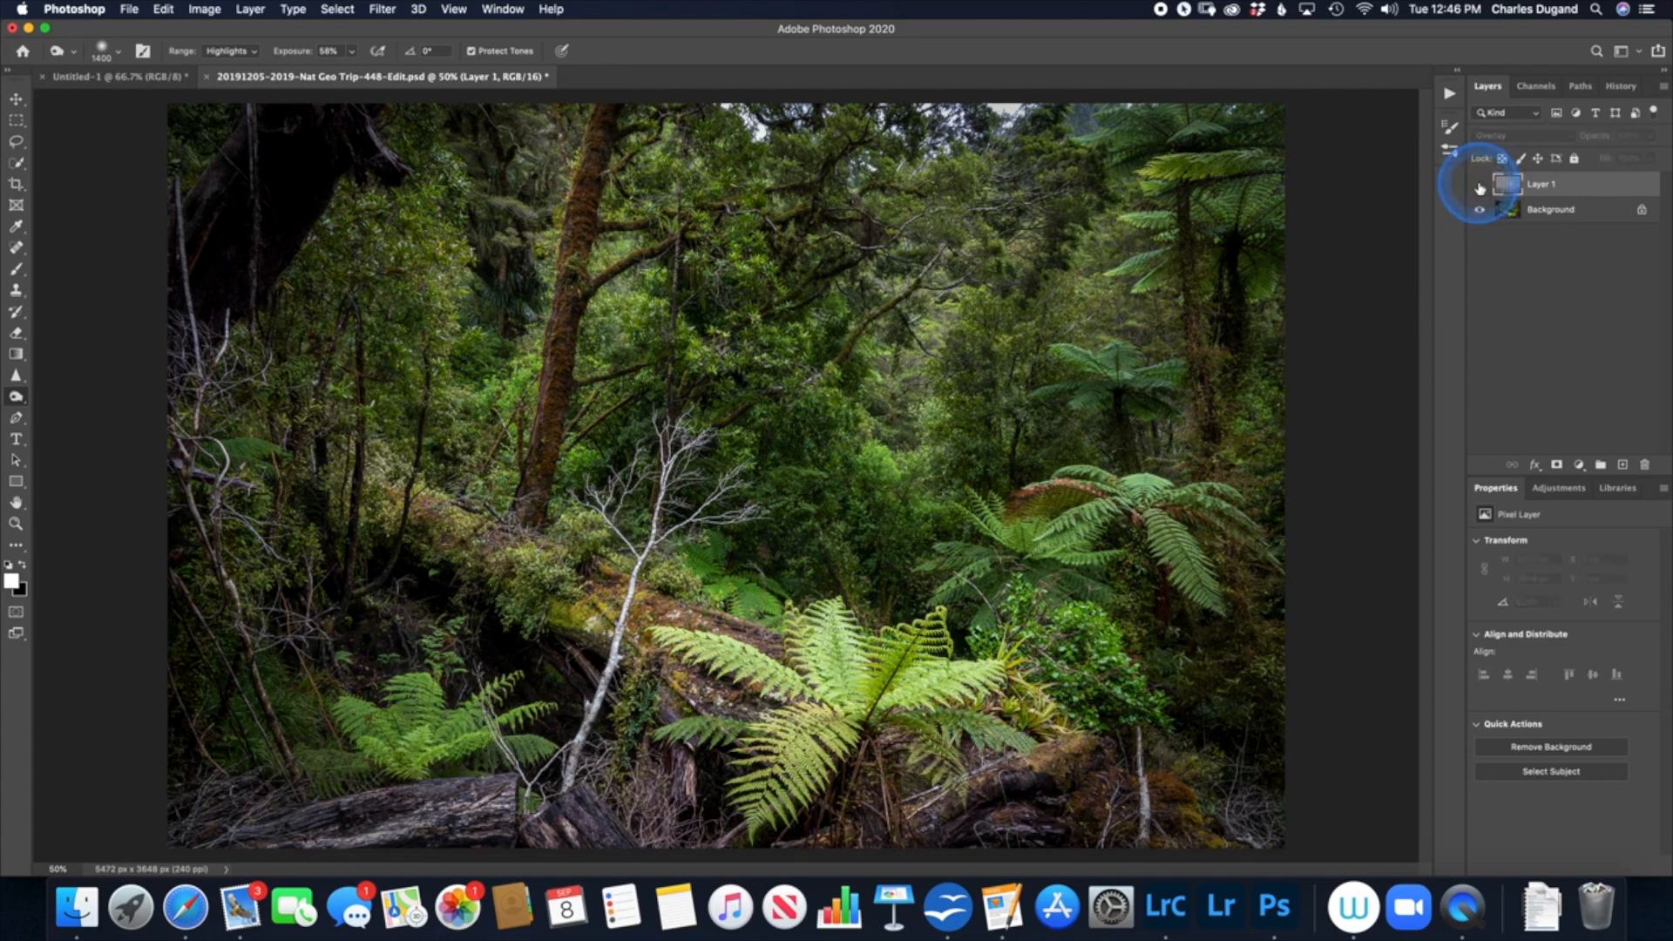
click(1481, 185)
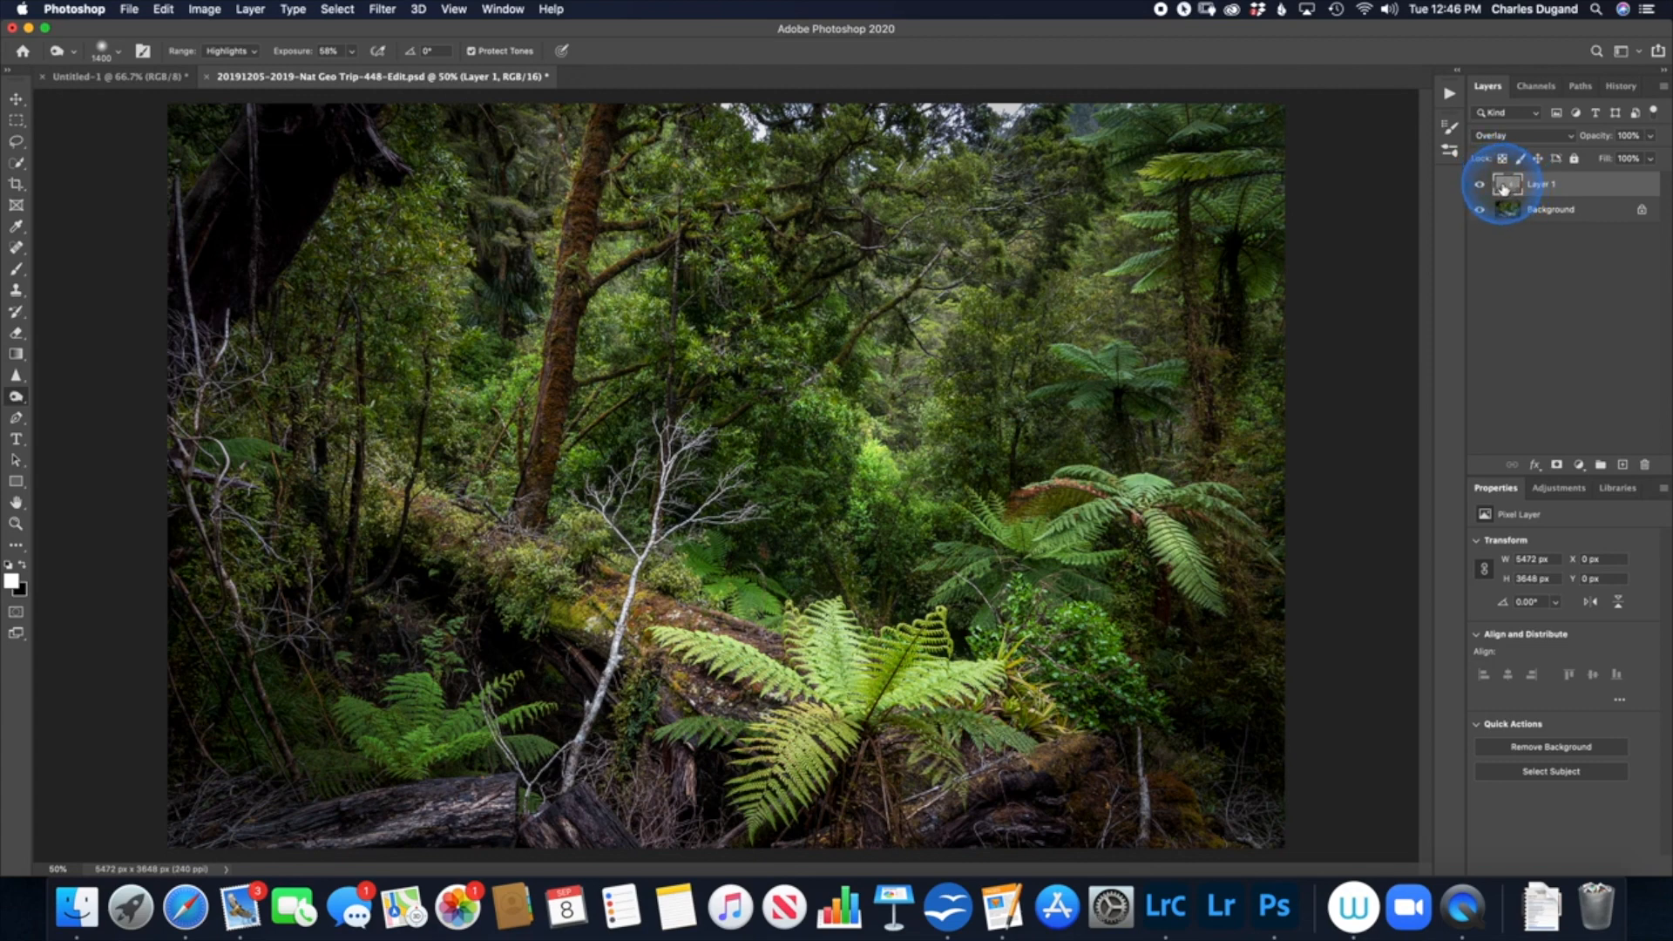
Step: Display the gray Layer 1 alone to inspect the dodge and burn strokes, and show the Background again
scroll(1505, 187, up, 1)
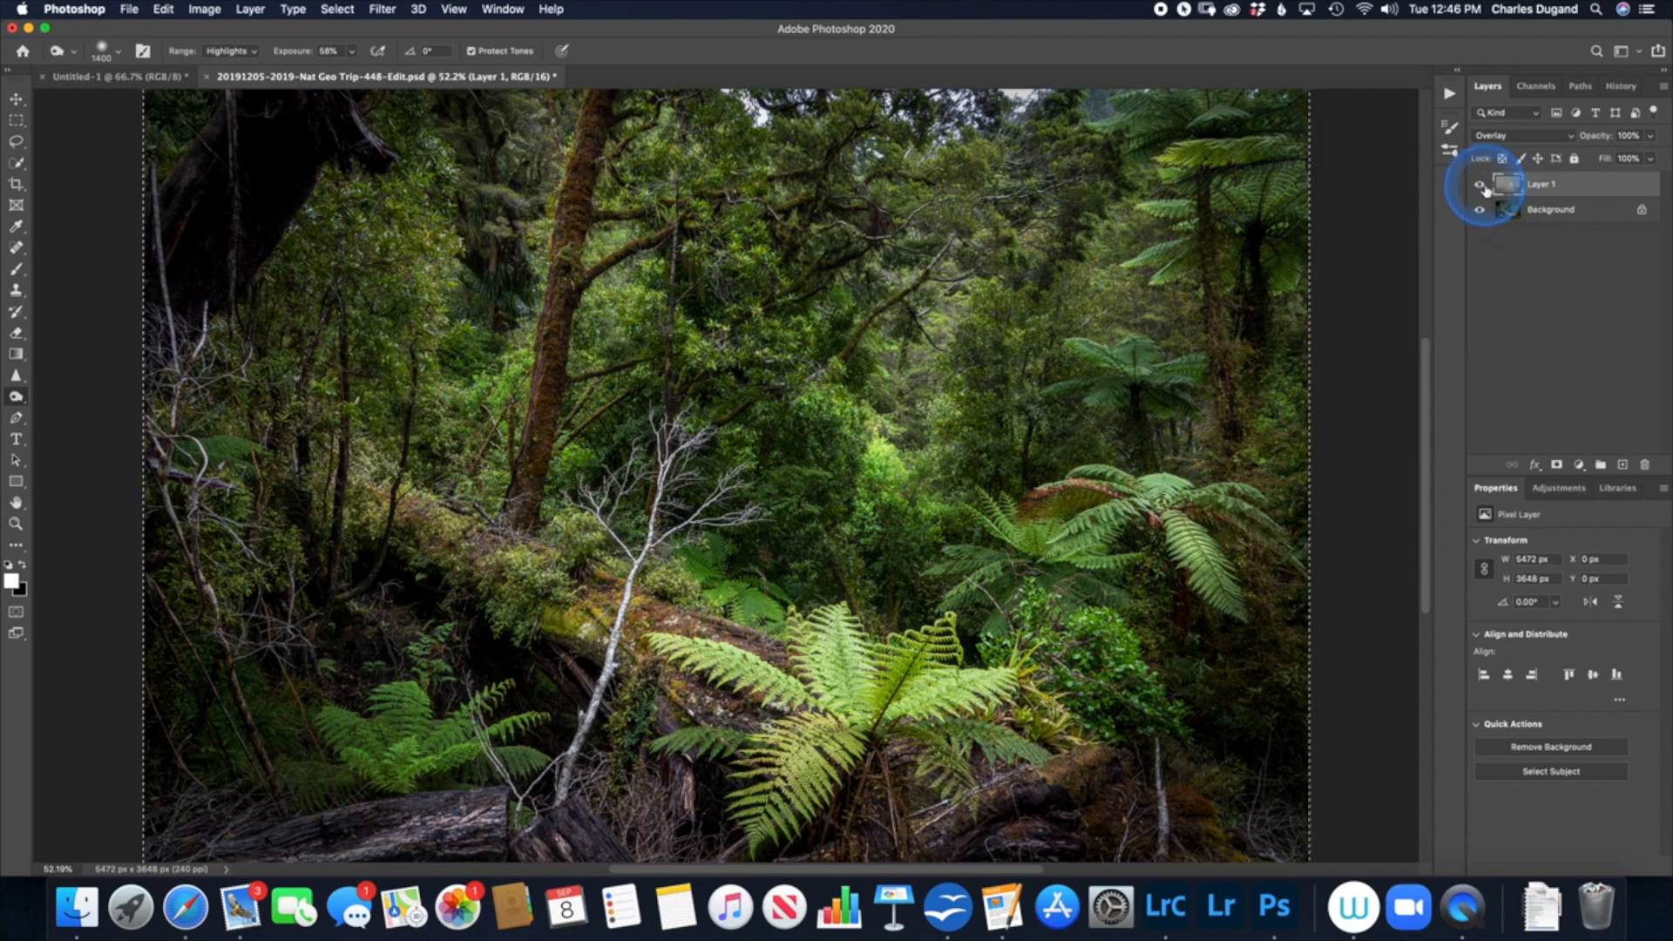
alt+click(1481, 188)
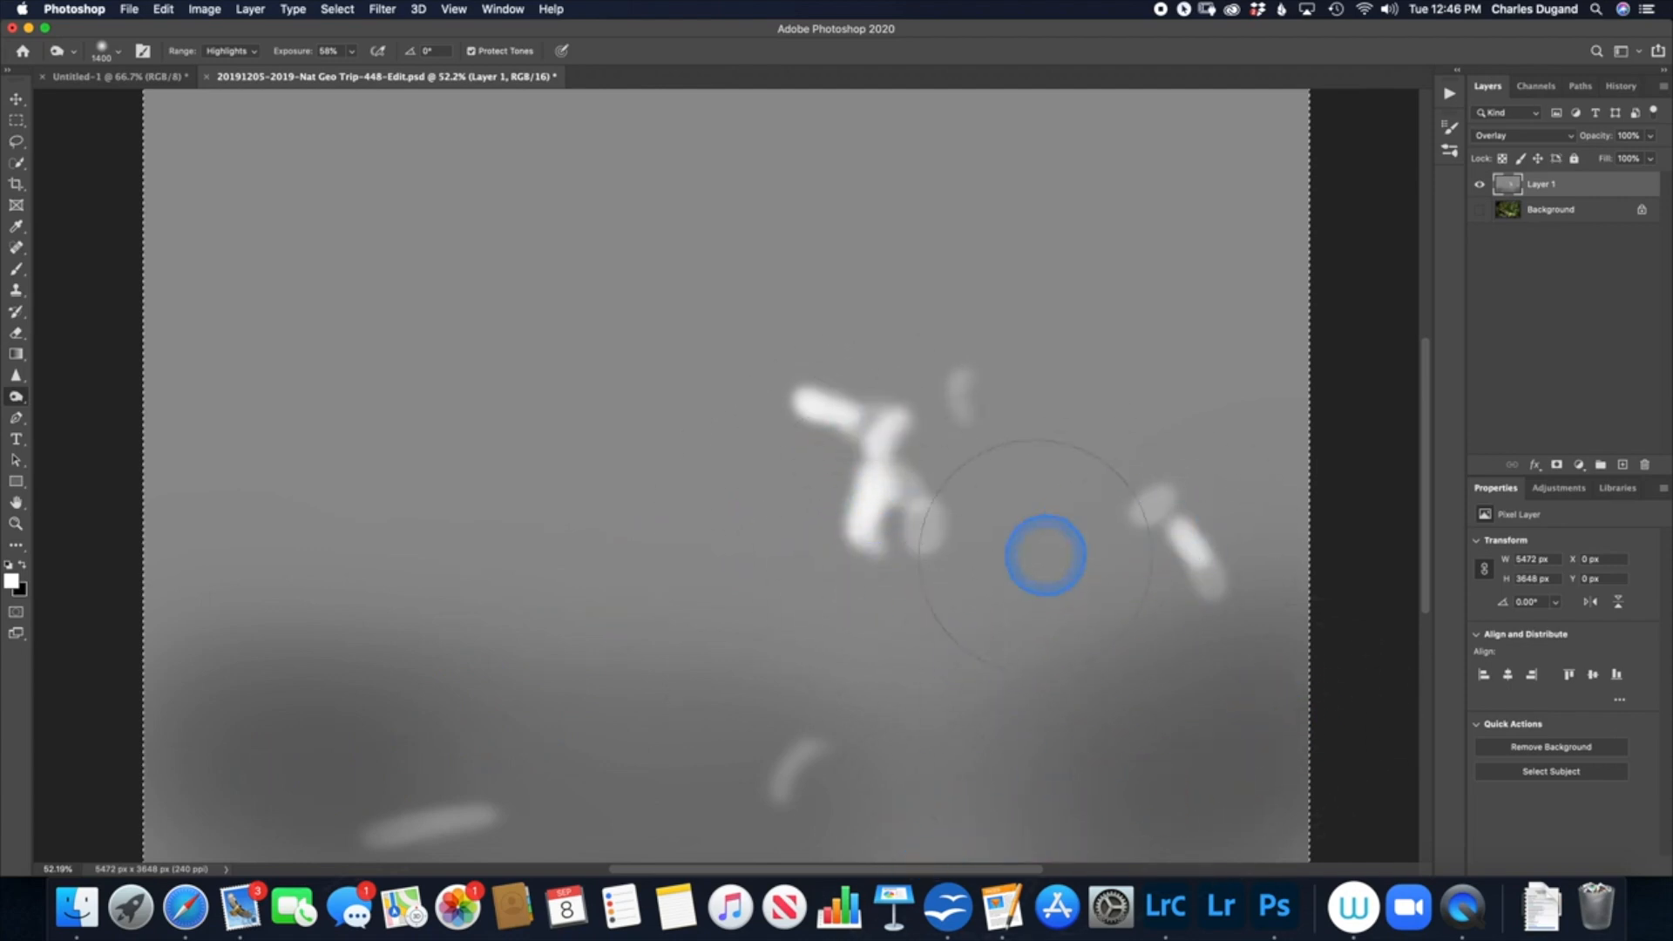
alt+click(1479, 185)
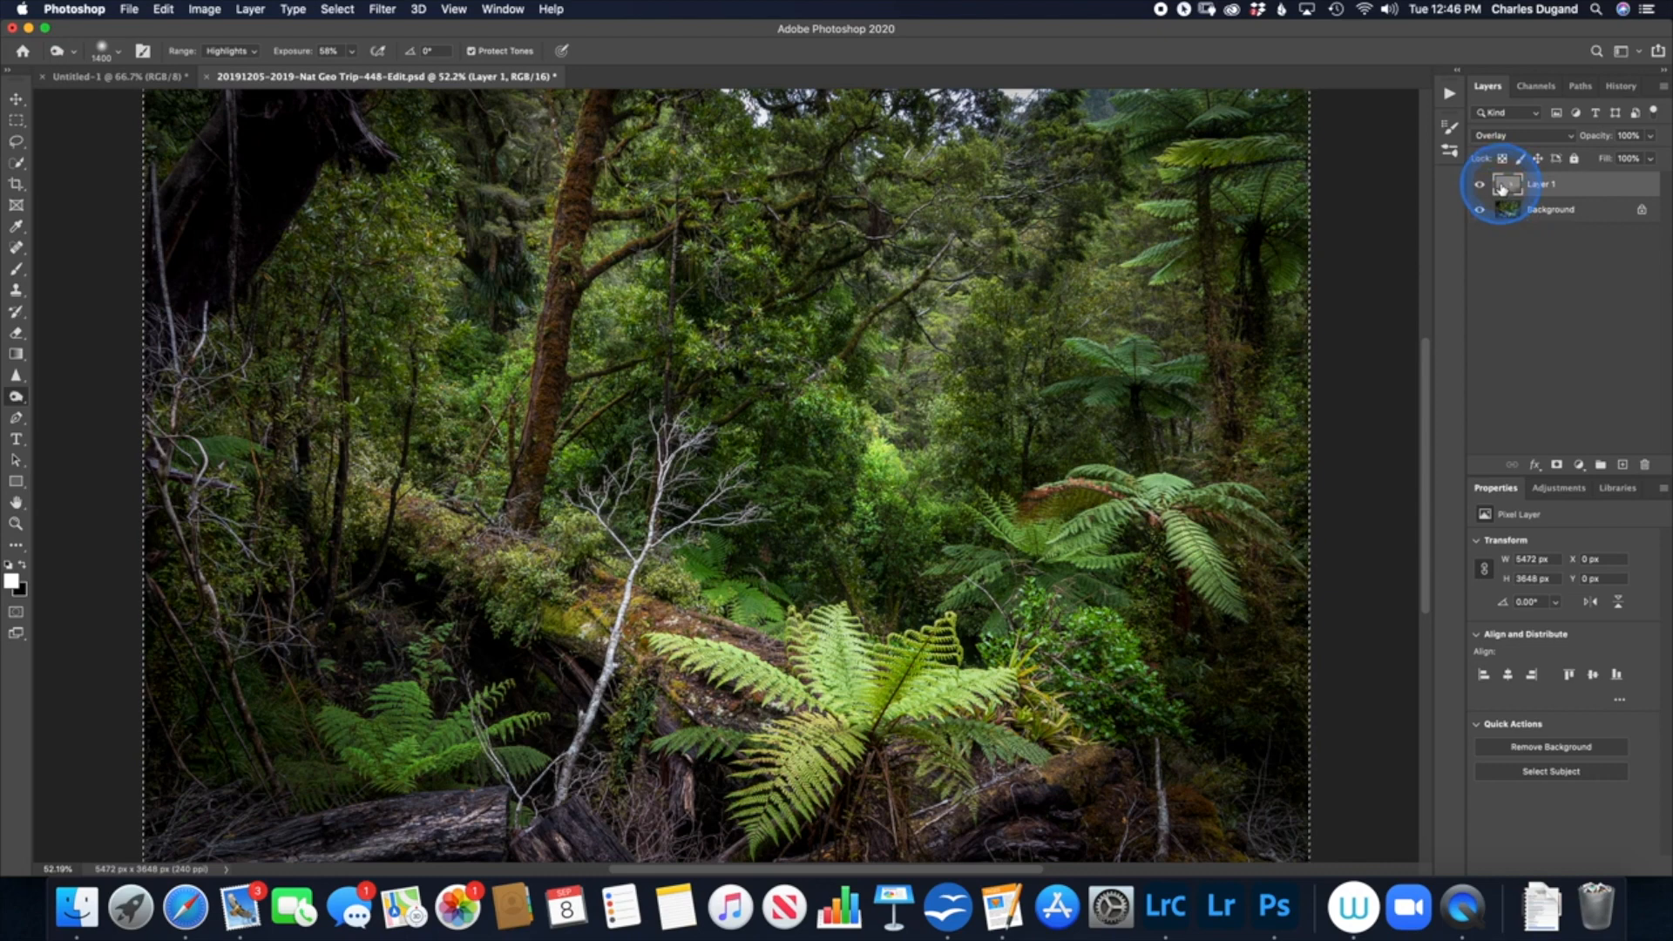
Step: Replace the gray layer with a new empty layer above the Background, clear the selection, and set its blend mode to Overlay
drag(1500, 187, 1646, 463)
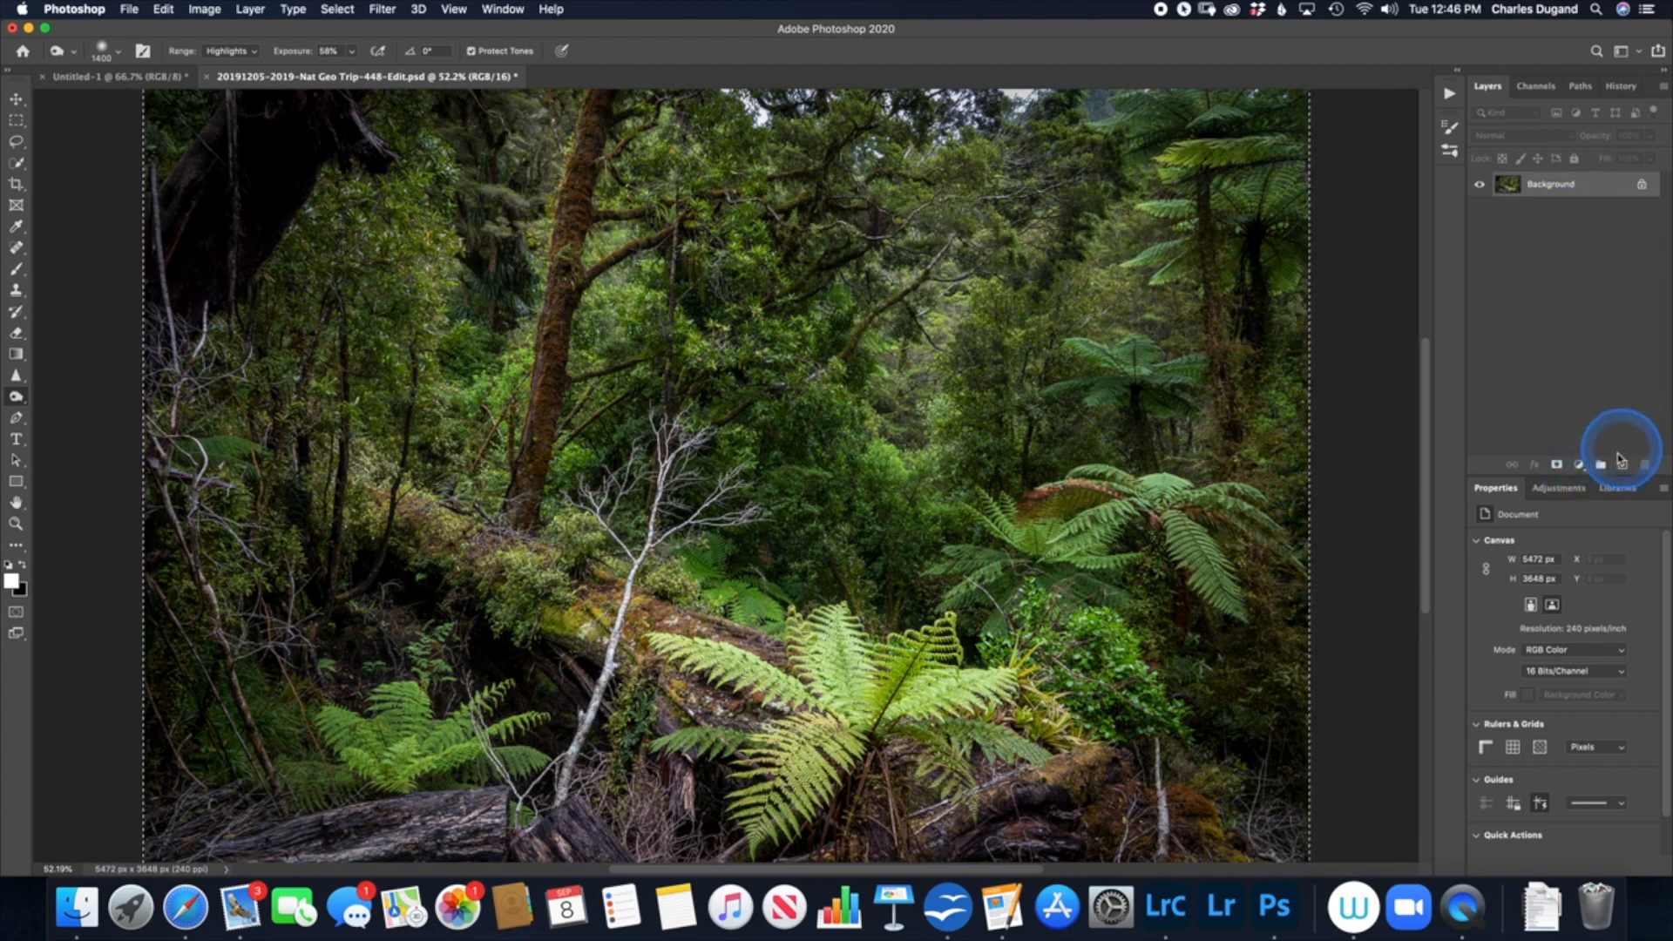
click(1622, 467)
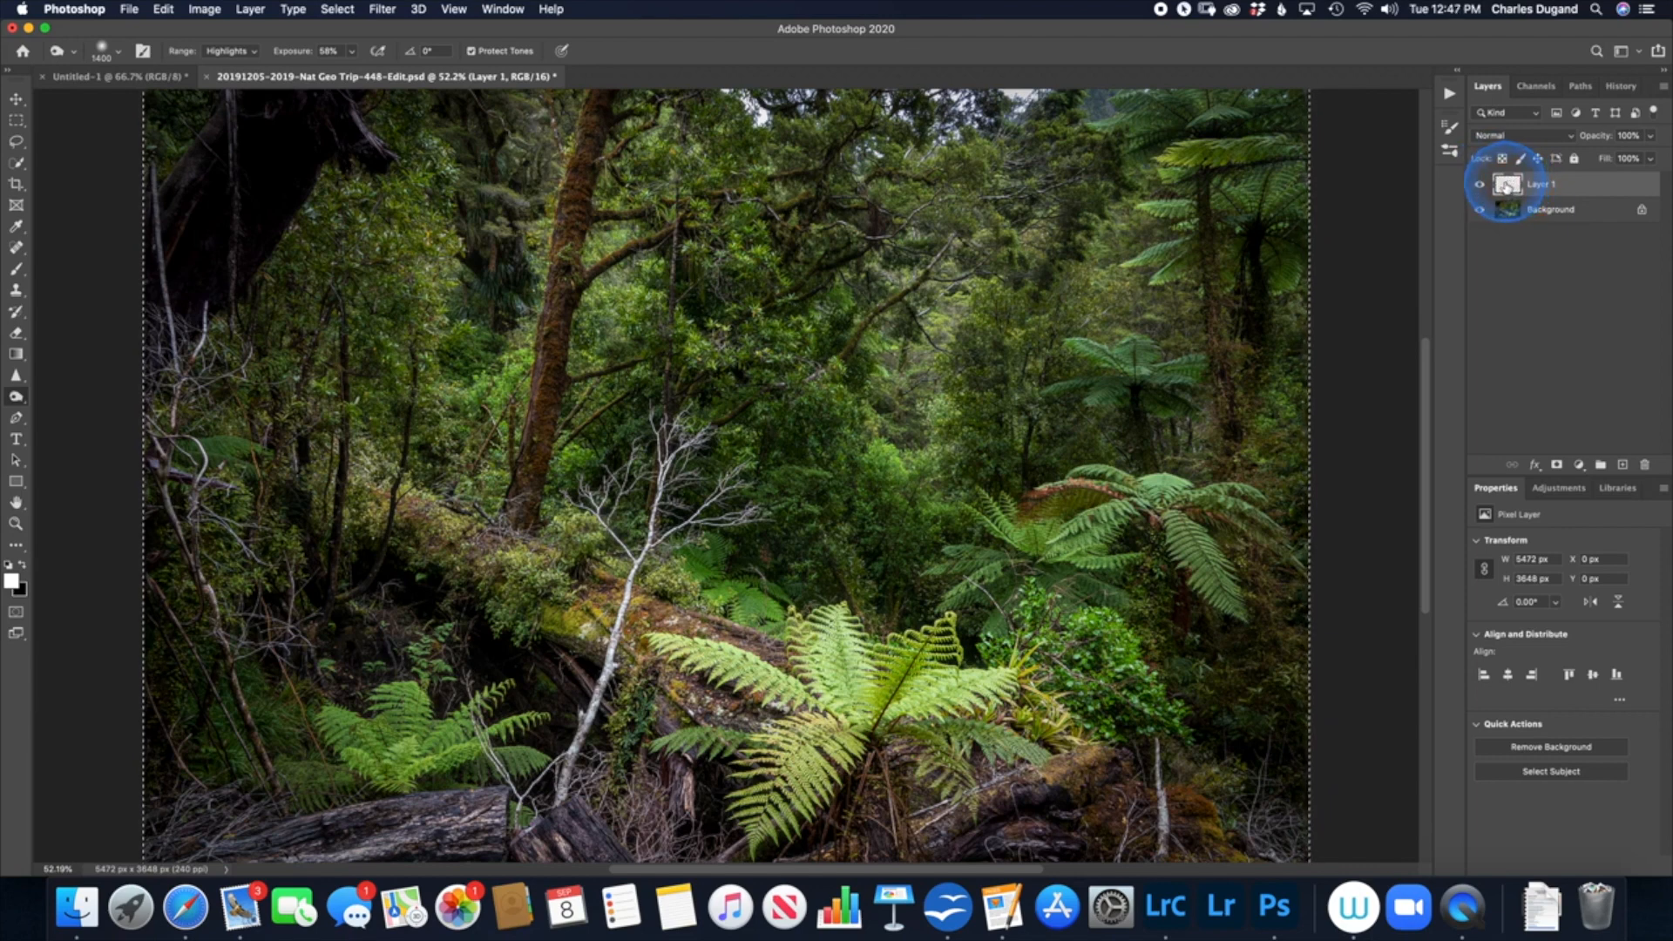
key(super+d)
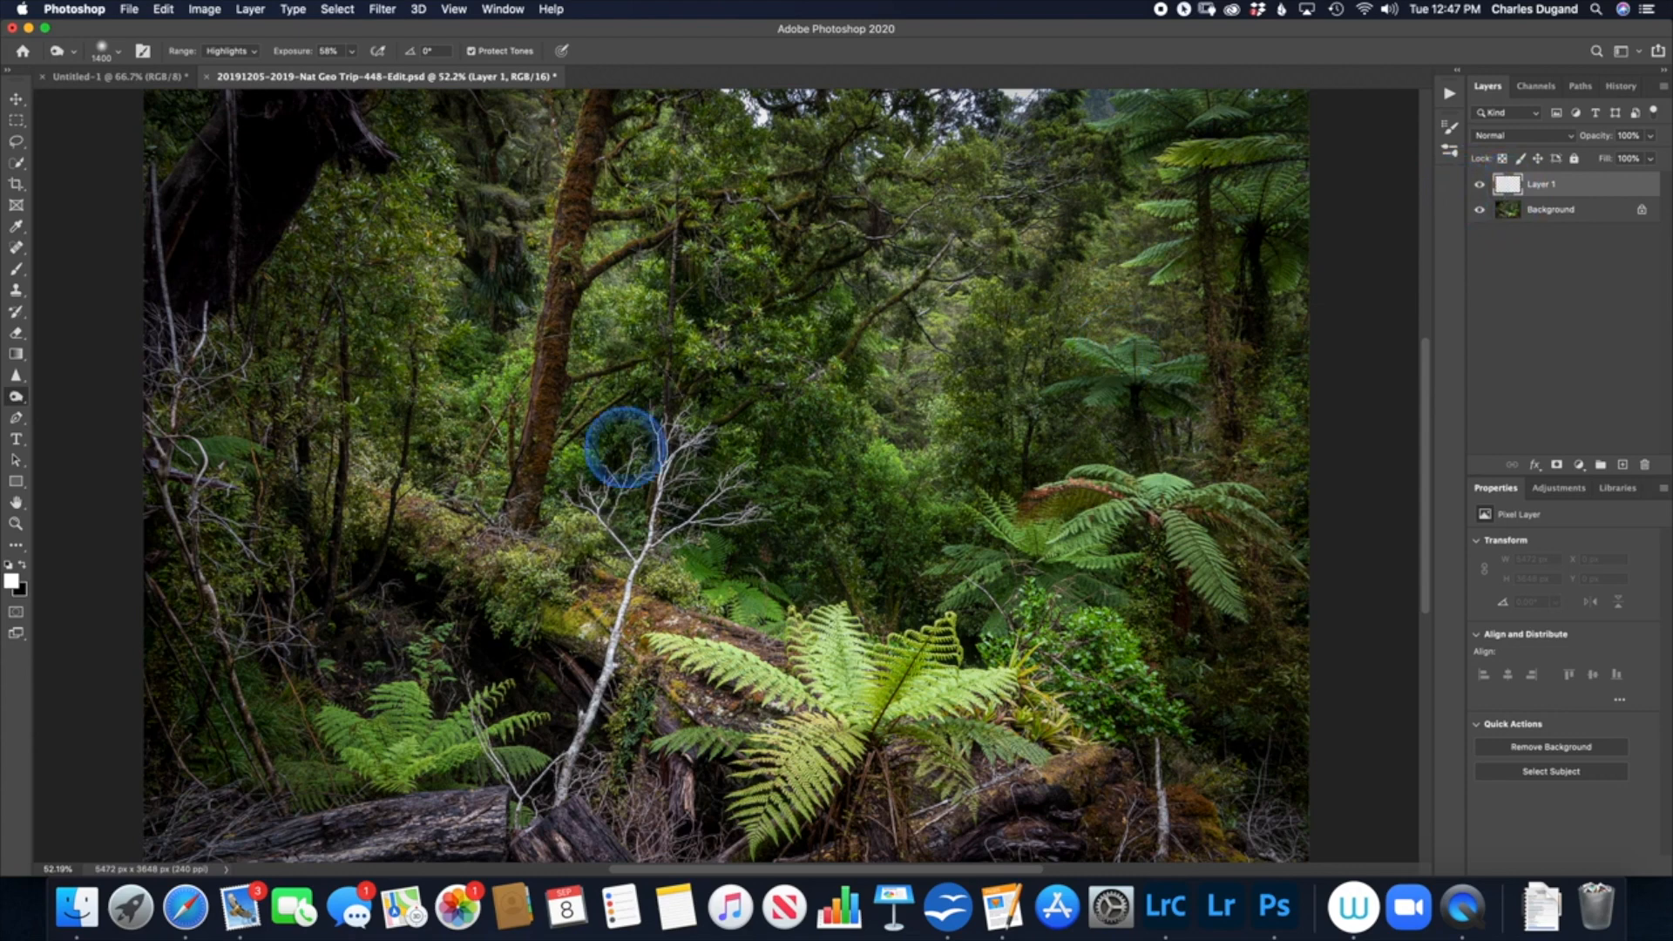
click(1516, 136)
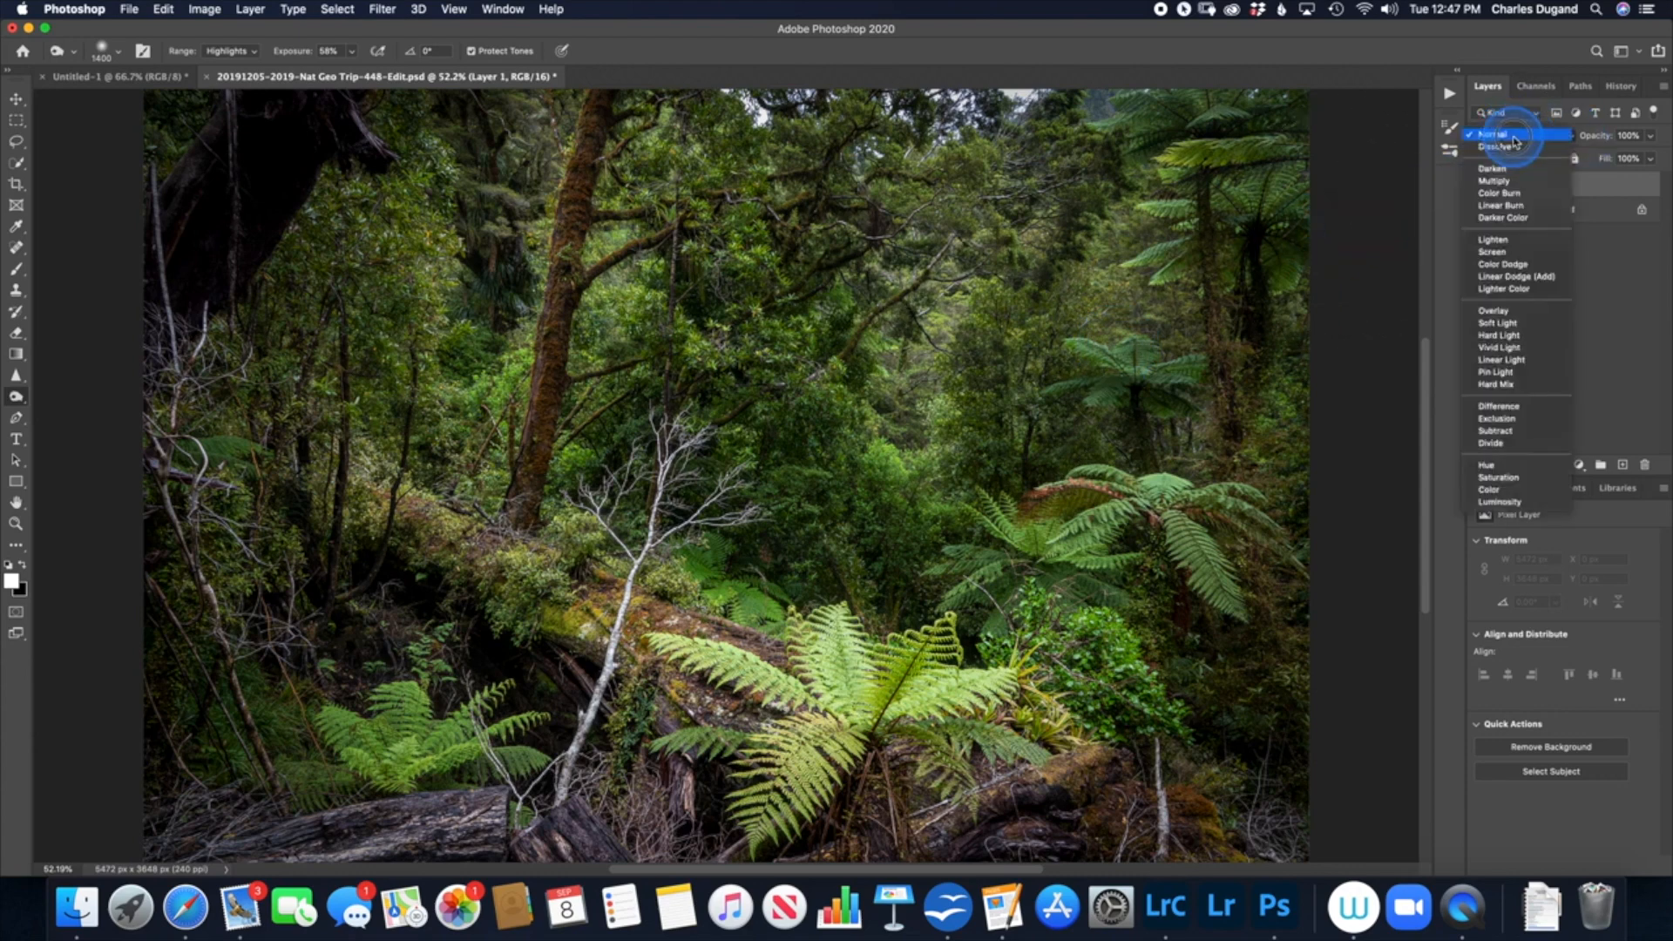
click(1511, 312)
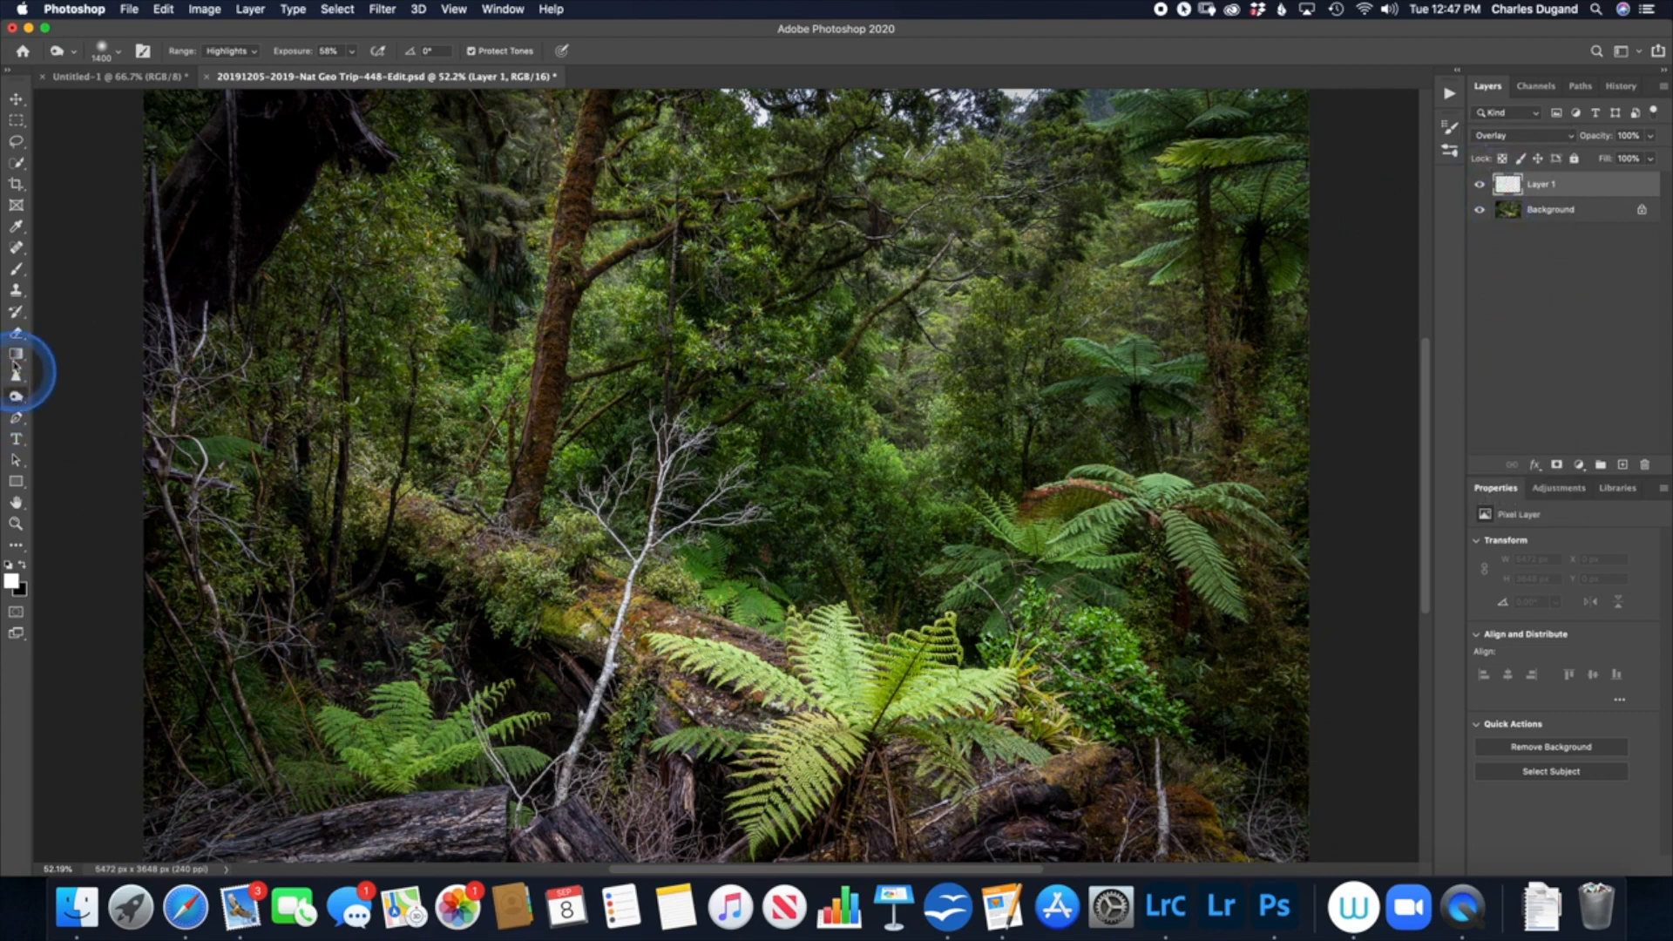
Step: Paint white over the central foliage and the distant fern on the empty Overlay layer, using the Brush tool at 55% opacity and 18% flow
click(15, 272)
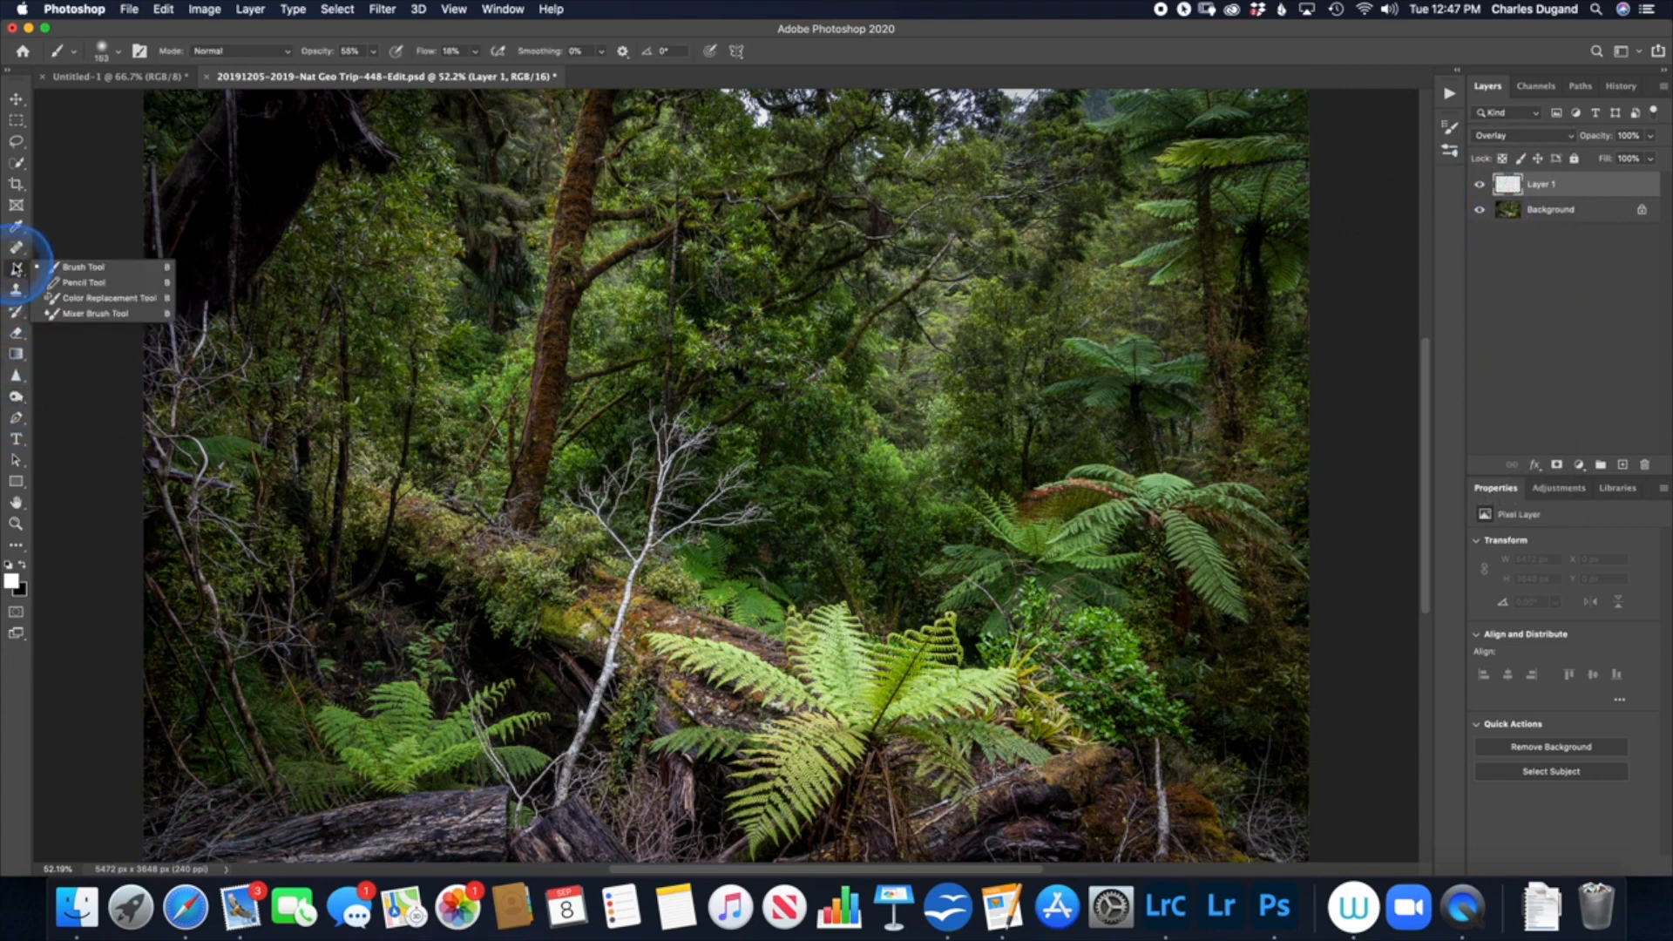
click(65, 270)
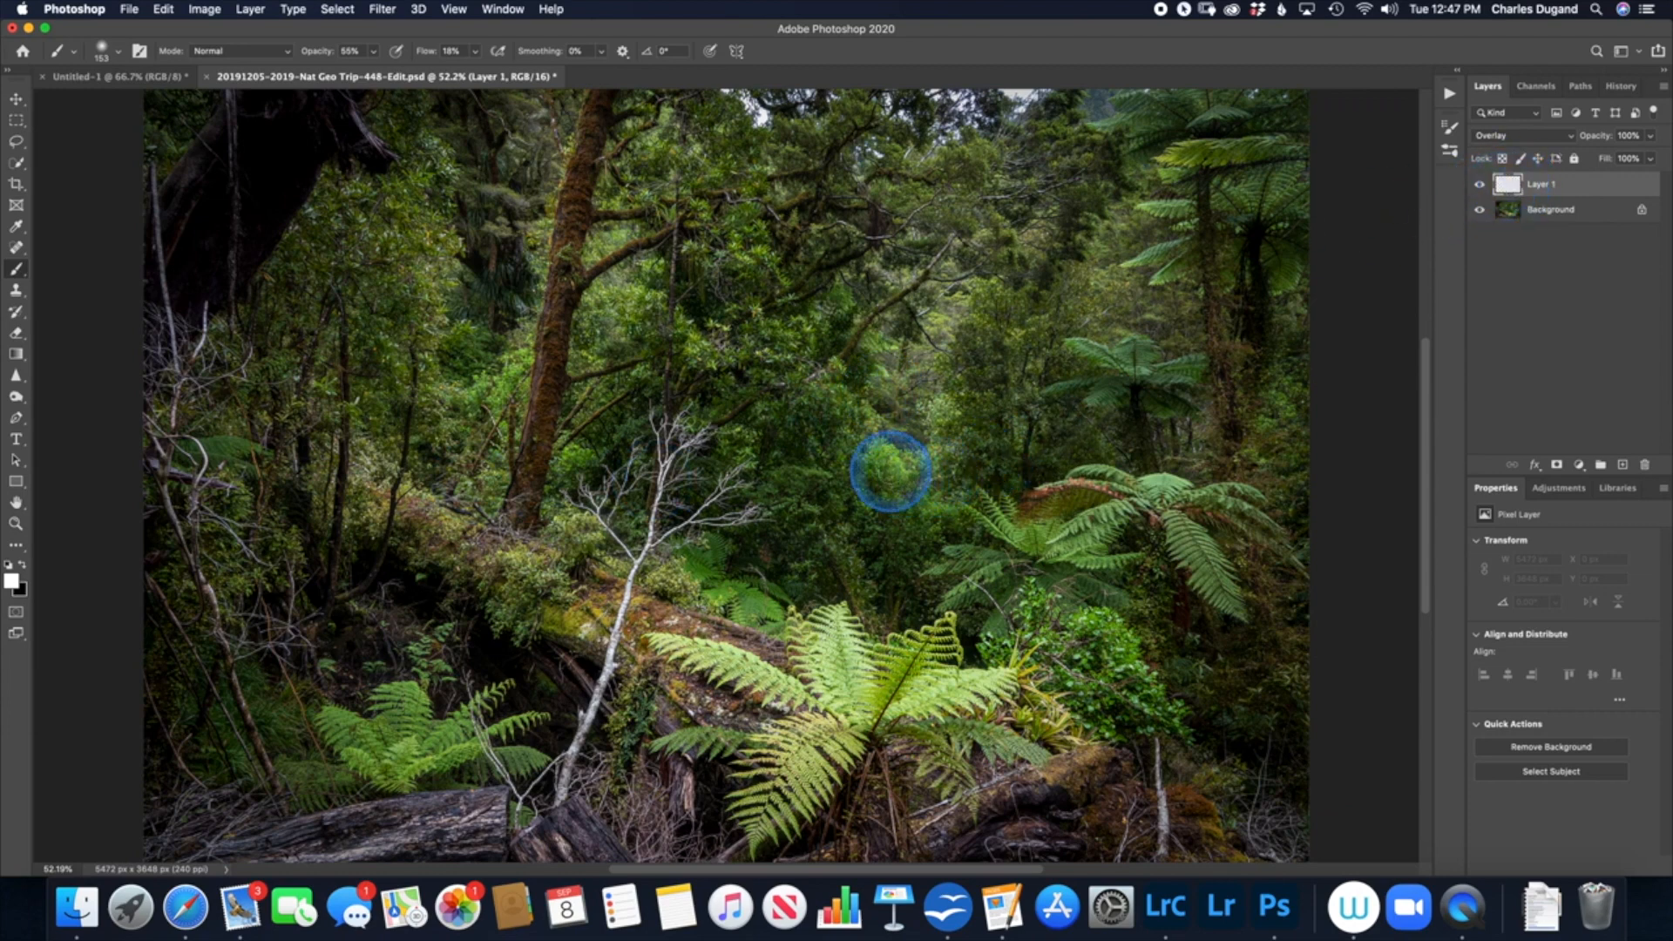
mouse_move(886, 468)
mouse_down()
mouse_move(899, 518)
mouse_move(936, 516)
mouse_move(961, 398)
mouse_move(941, 471)
mouse_move(947, 428)
mouse_move(901, 388)
mouse_move(859, 419)
mouse_move(868, 405)
mouse_move(824, 417)
mouse_move(820, 504)
mouse_move(762, 499)
mouse_move(821, 492)
mouse_move(804, 498)
mouse_move(837, 663)
mouse_move(827, 615)
mouse_move(751, 614)
mouse_move(706, 568)
mouse_move(740, 586)
mouse_move(851, 581)
mouse_move(931, 544)
mouse_move(908, 529)
mouse_move(934, 515)
mouse_move(917, 521)
mouse_move(1060, 541)
mouse_move(1143, 369)
mouse_move(1165, 370)
mouse_move(1115, 380)
mouse_move(1124, 361)
mouse_move(1111, 366)
mouse_move(1154, 378)
mouse_move(1115, 391)
mouse_up()
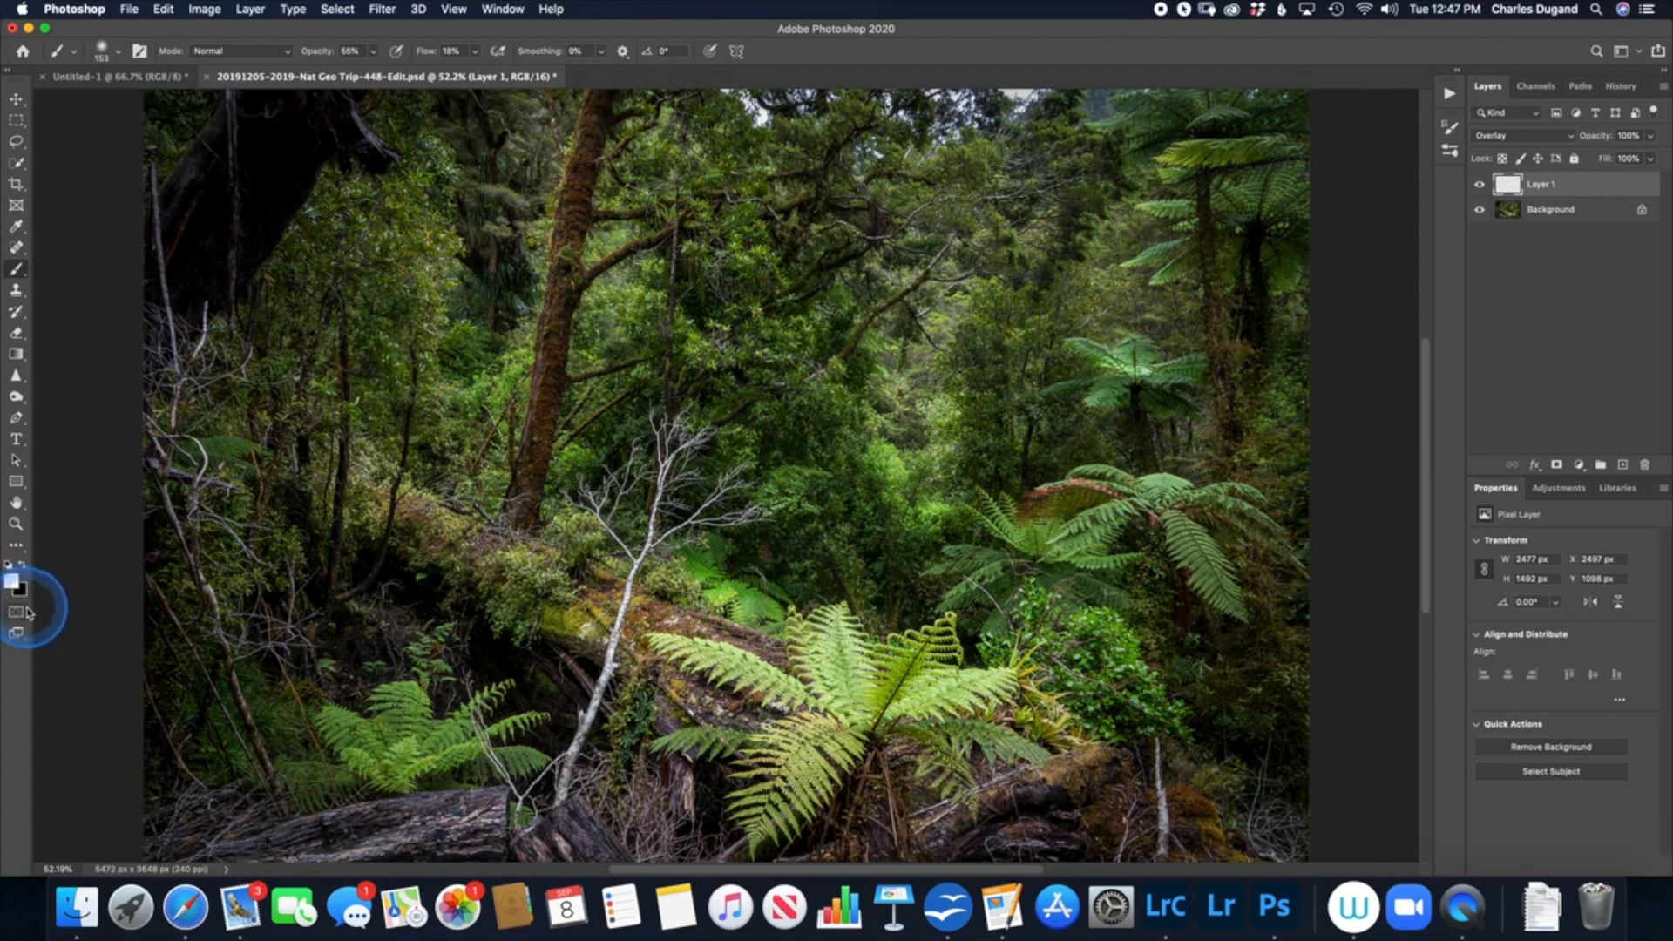
Step: Paint black along the bottom edge and lower corners of the Overlay layer with the brush enlarged to 1300 px
key(x)
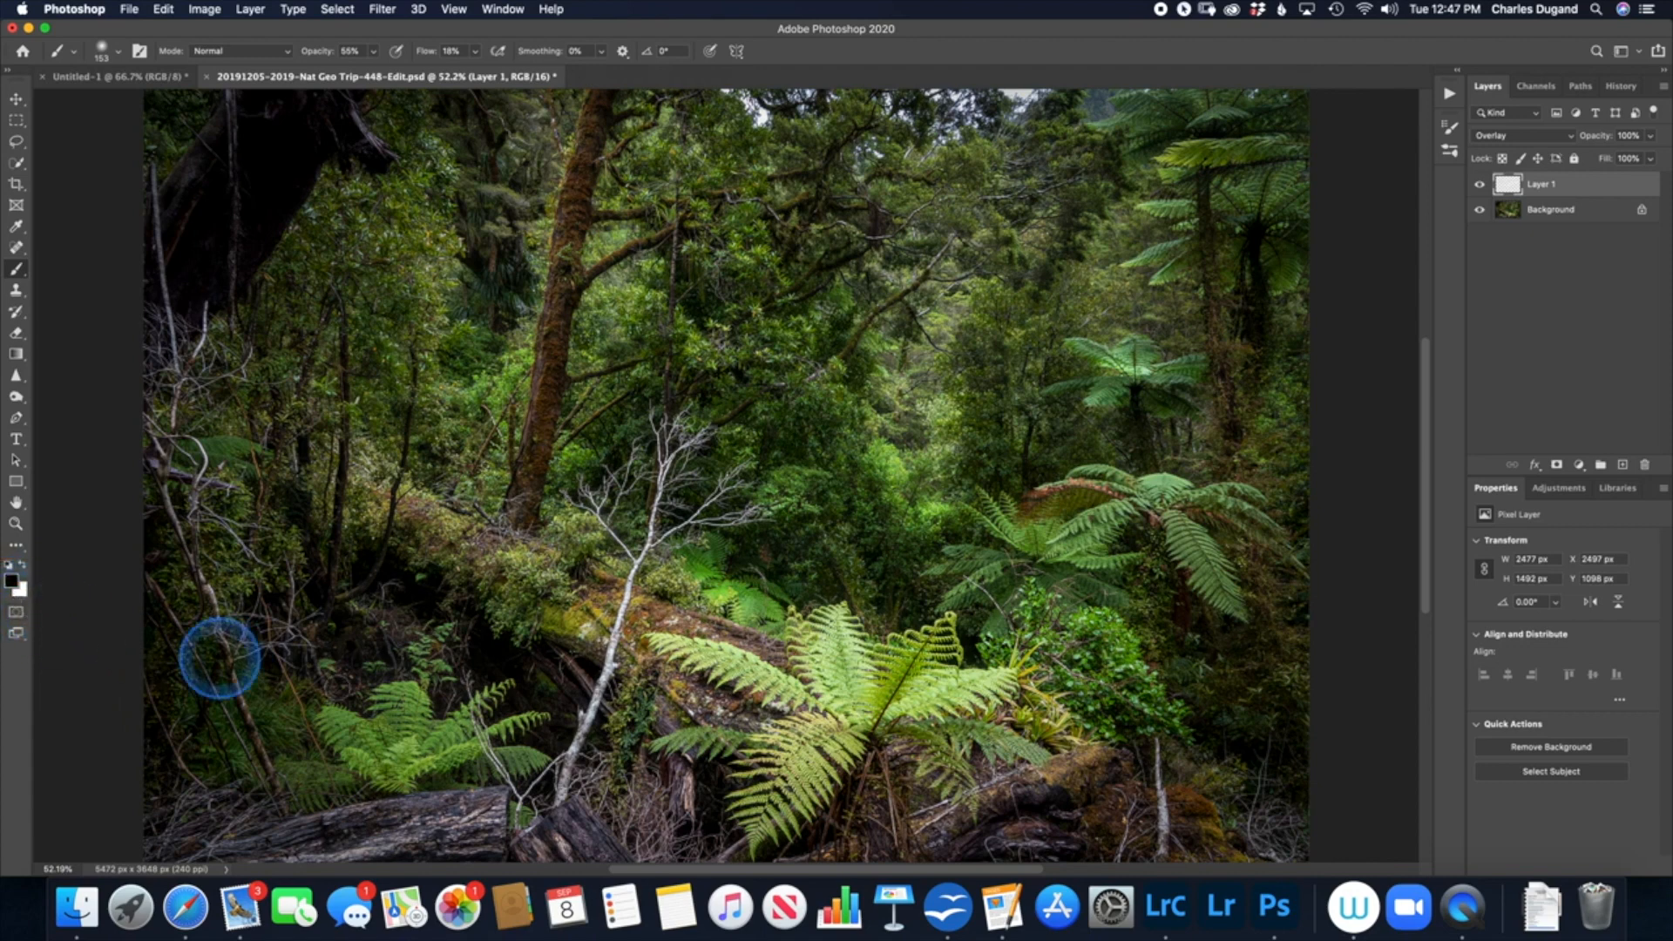
key(bracketright)
key(bracketright)
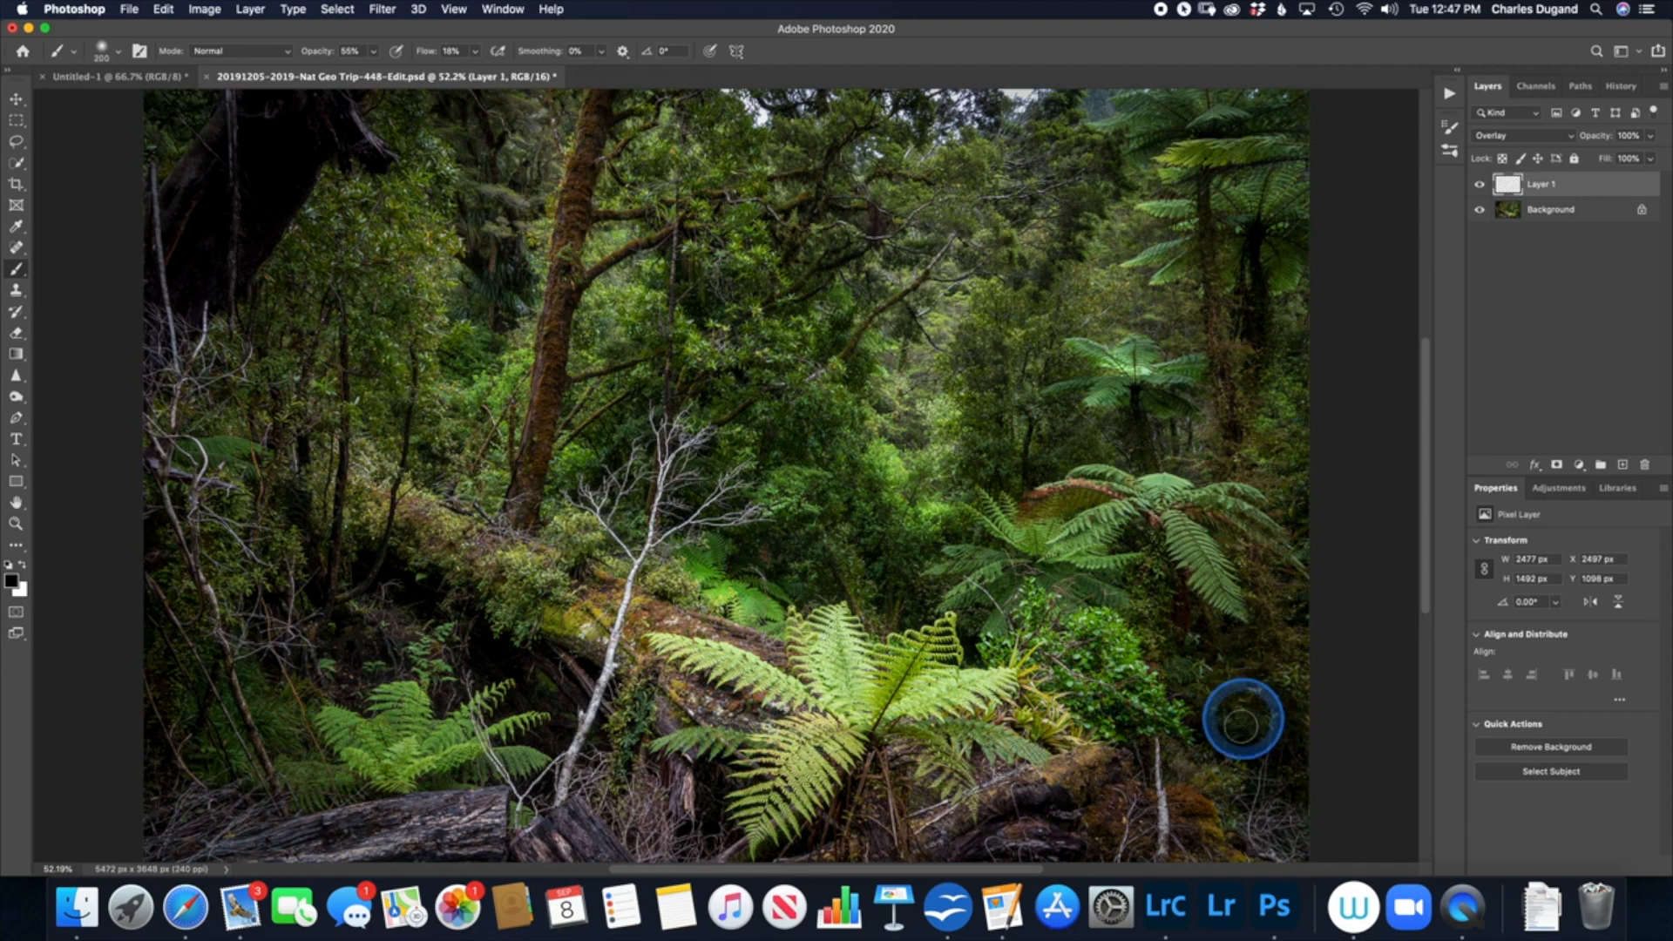
key(bracketright)
key(bracketright)
key(bracketright)
key(bracketright)
key(bracketright)
key(bracketright)
key(bracketright)
key(bracketright)
key(bracketright)
key(bracketright)
key(bracketright)
key(bracketright)
mouse_move(1277, 754)
mouse_down()
mouse_move(1246, 770)
mouse_move(1295, 751)
mouse_move(1108, 820)
mouse_move(872, 838)
mouse_move(862, 823)
mouse_move(715, 807)
mouse_move(388, 820)
mouse_move(186, 790)
mouse_move(125, 761)
mouse_move(426, 830)
mouse_move(617, 830)
mouse_move(808, 780)
mouse_move(1022, 768)
mouse_move(1289, 668)
mouse_up()
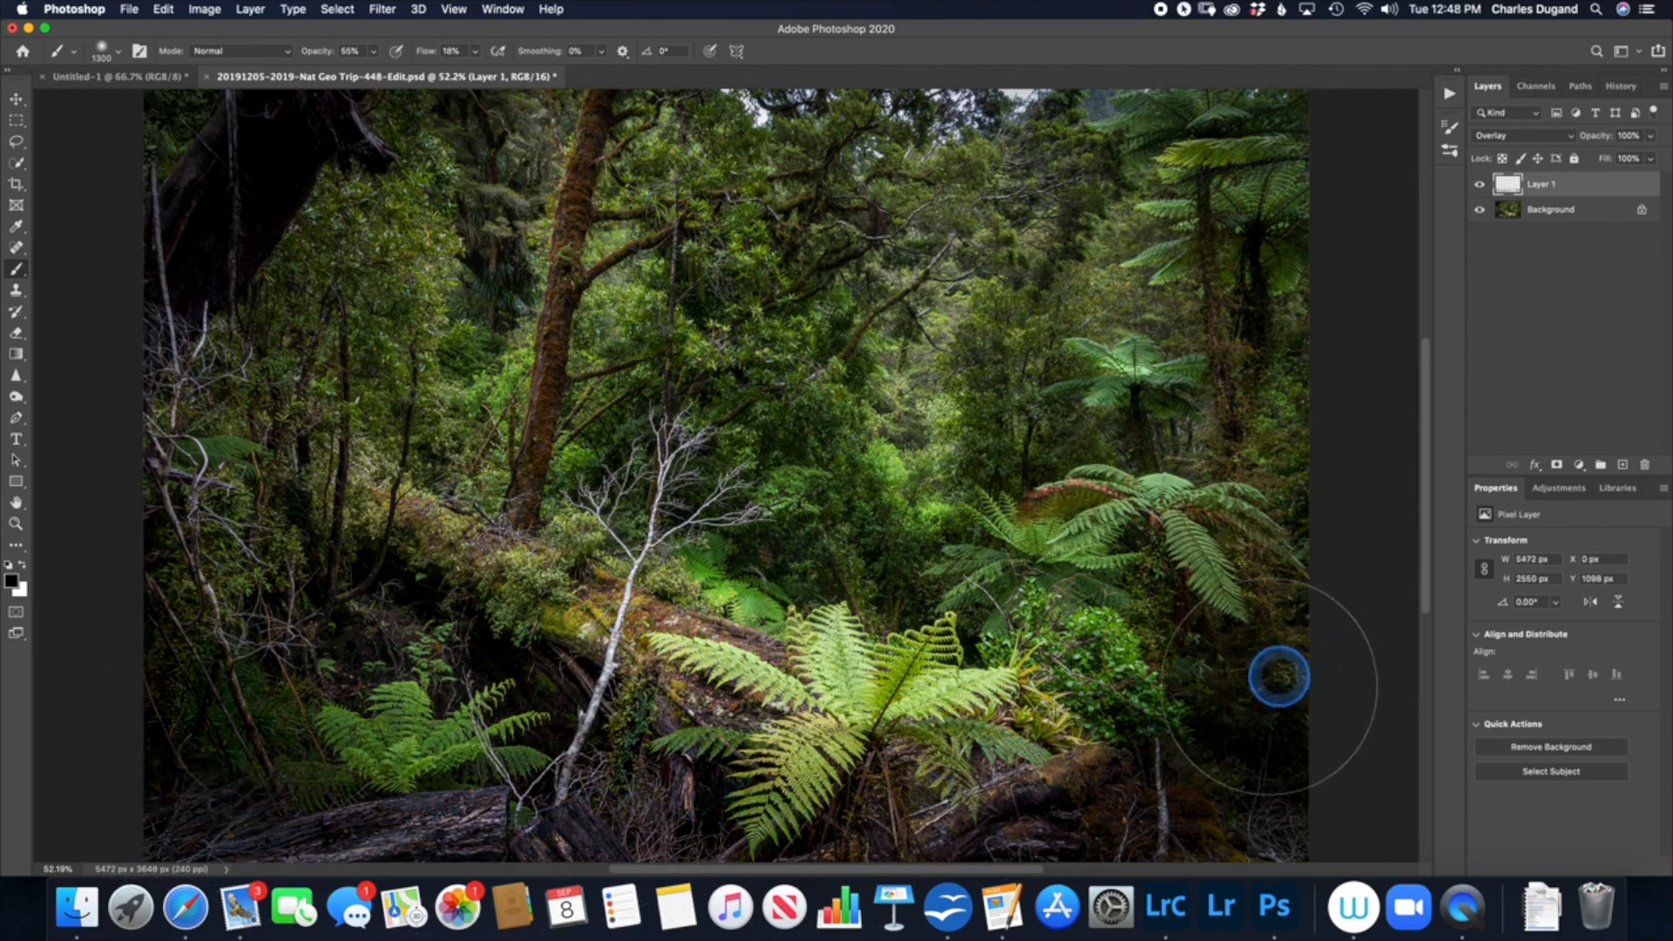
Step: Display the painted Overlay layer alone to inspect the white and black strokes, and show the Background again
alt+click(1478, 186)
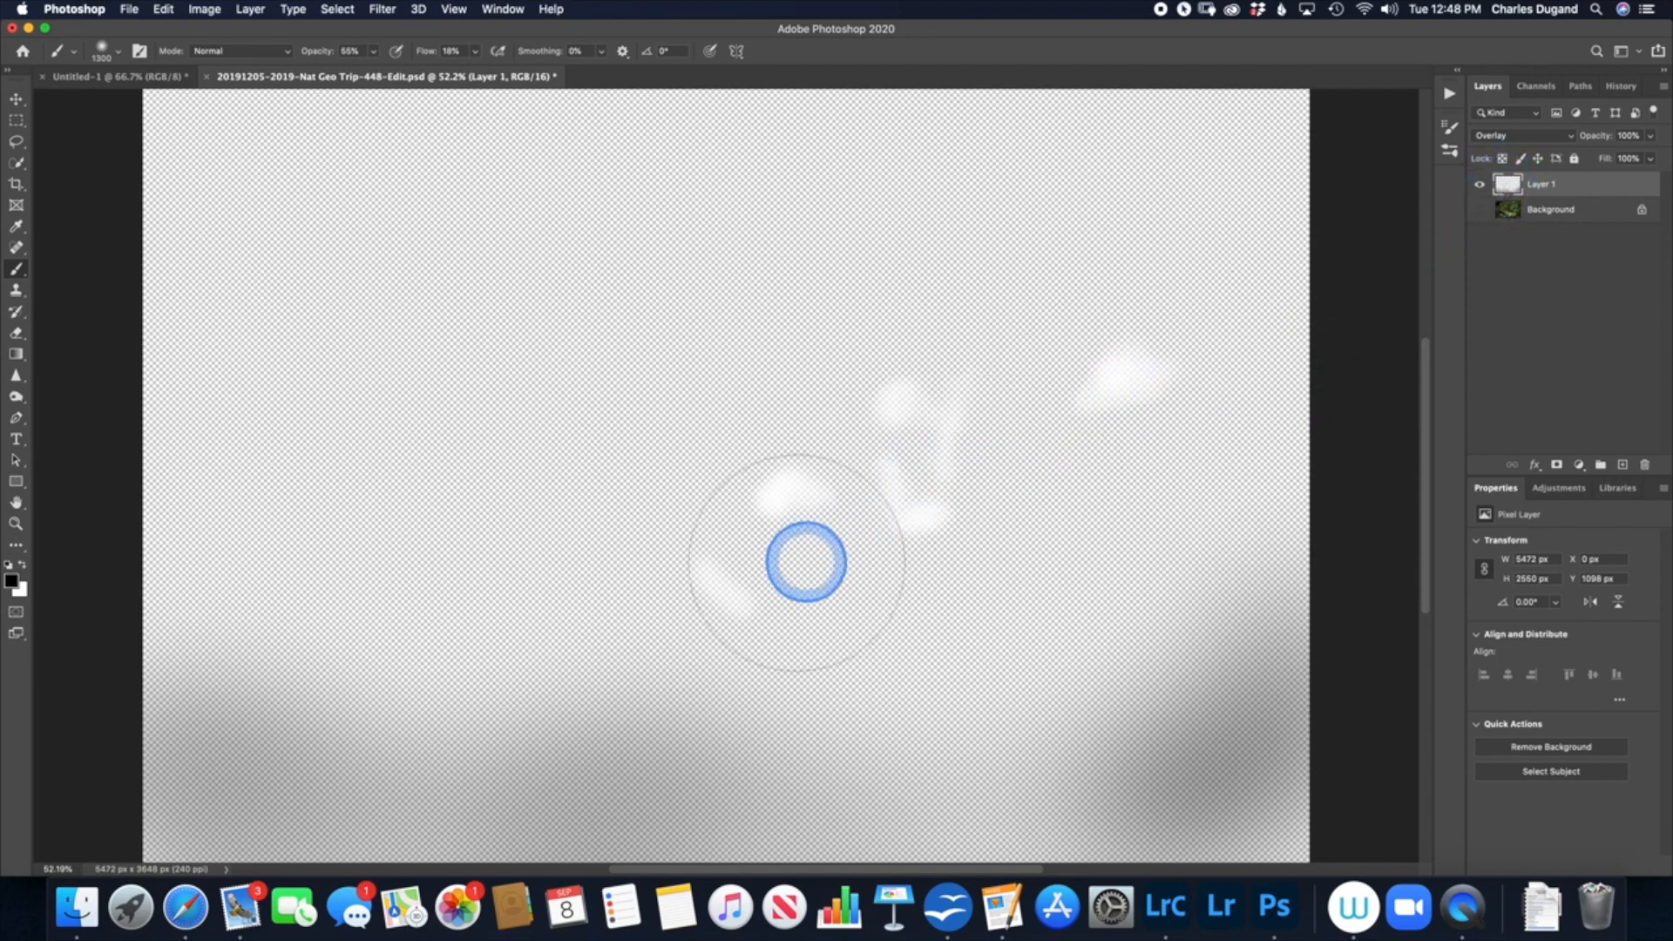
alt+click(1483, 187)
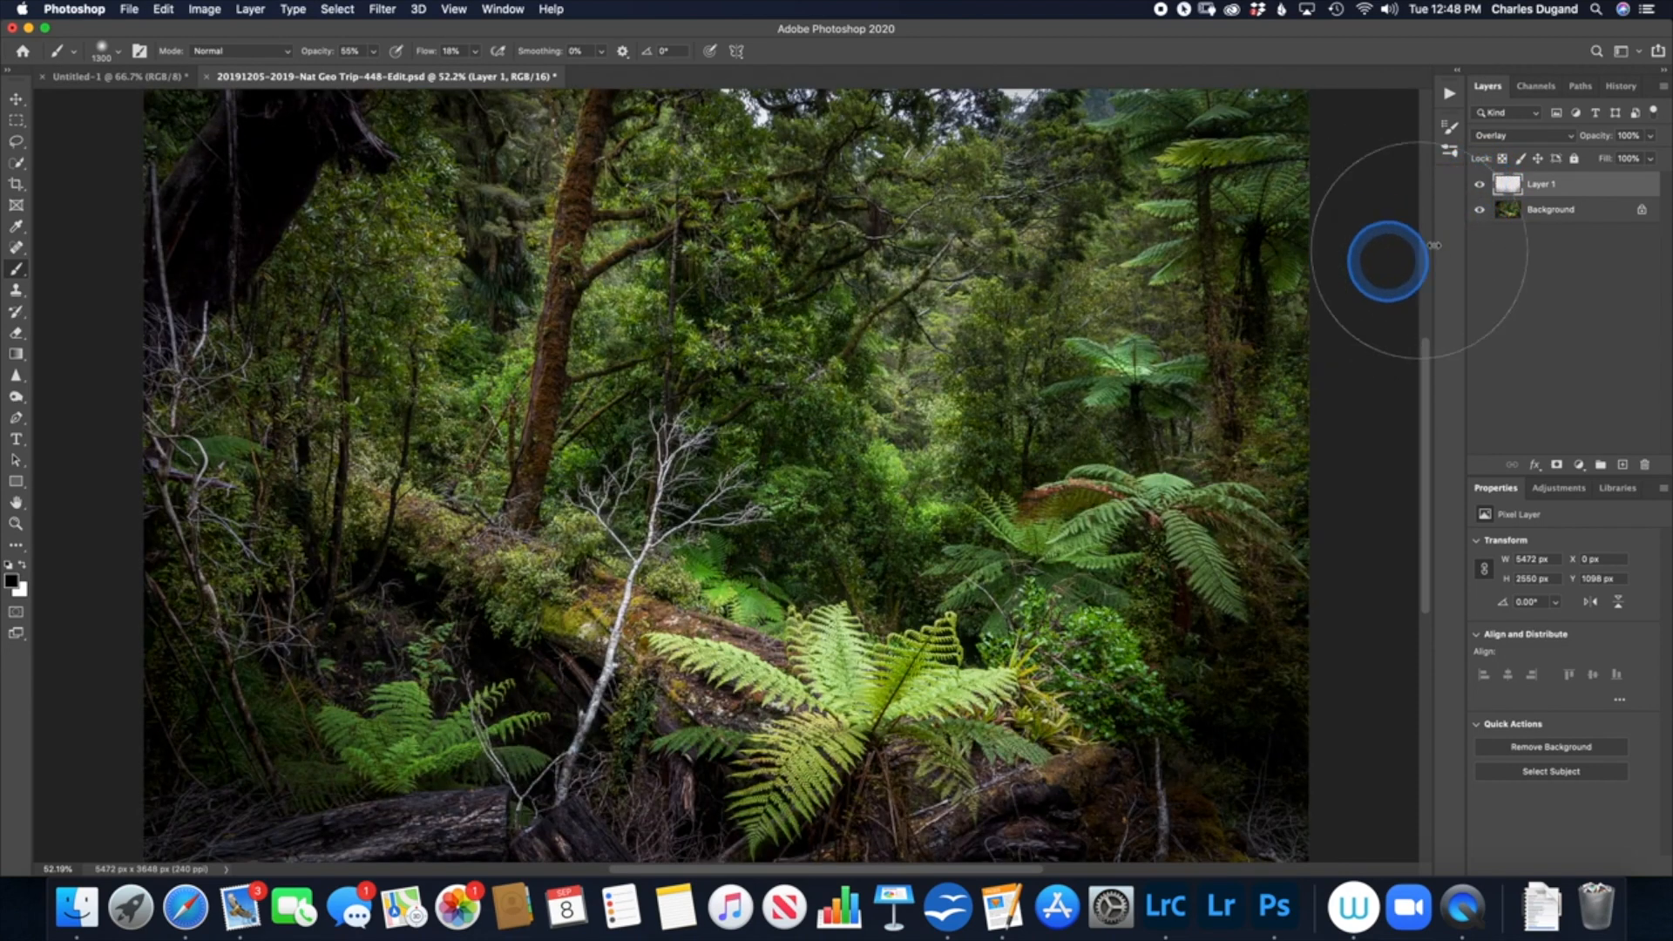